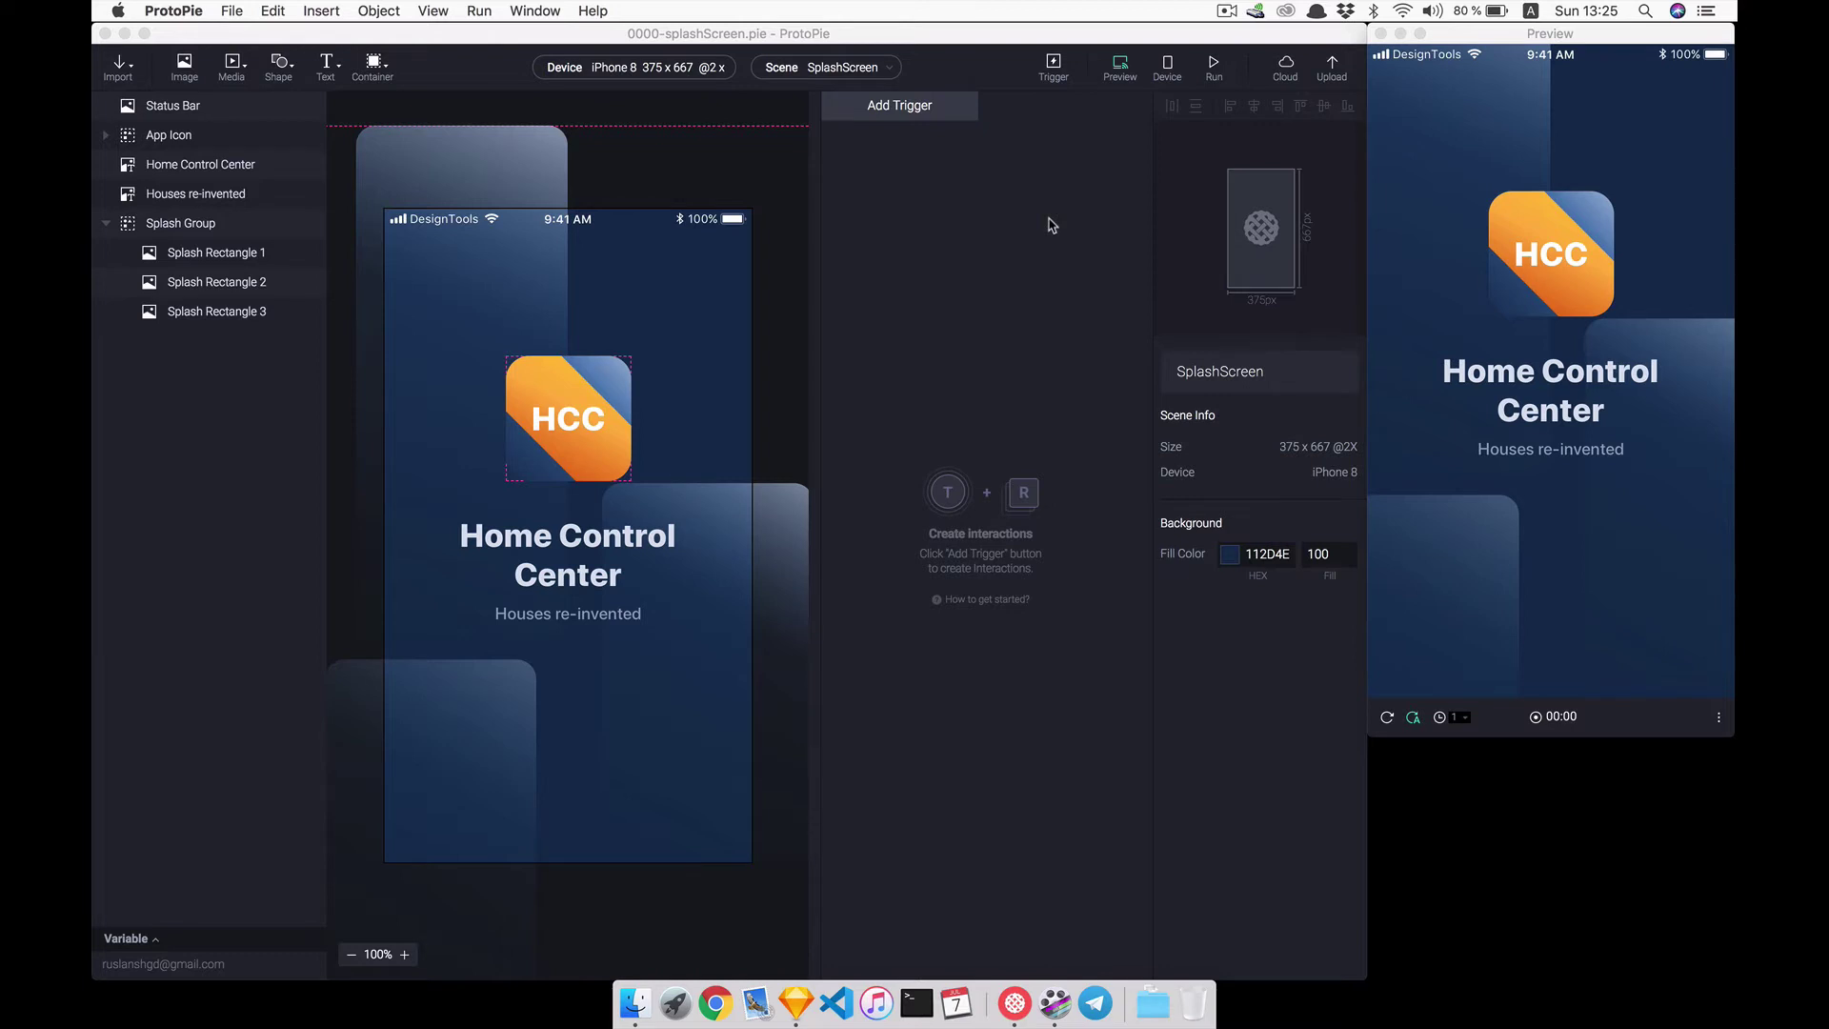
- Add a Tilt trigger on the Y axis and target Splash Rectangle 1
click(938, 113)
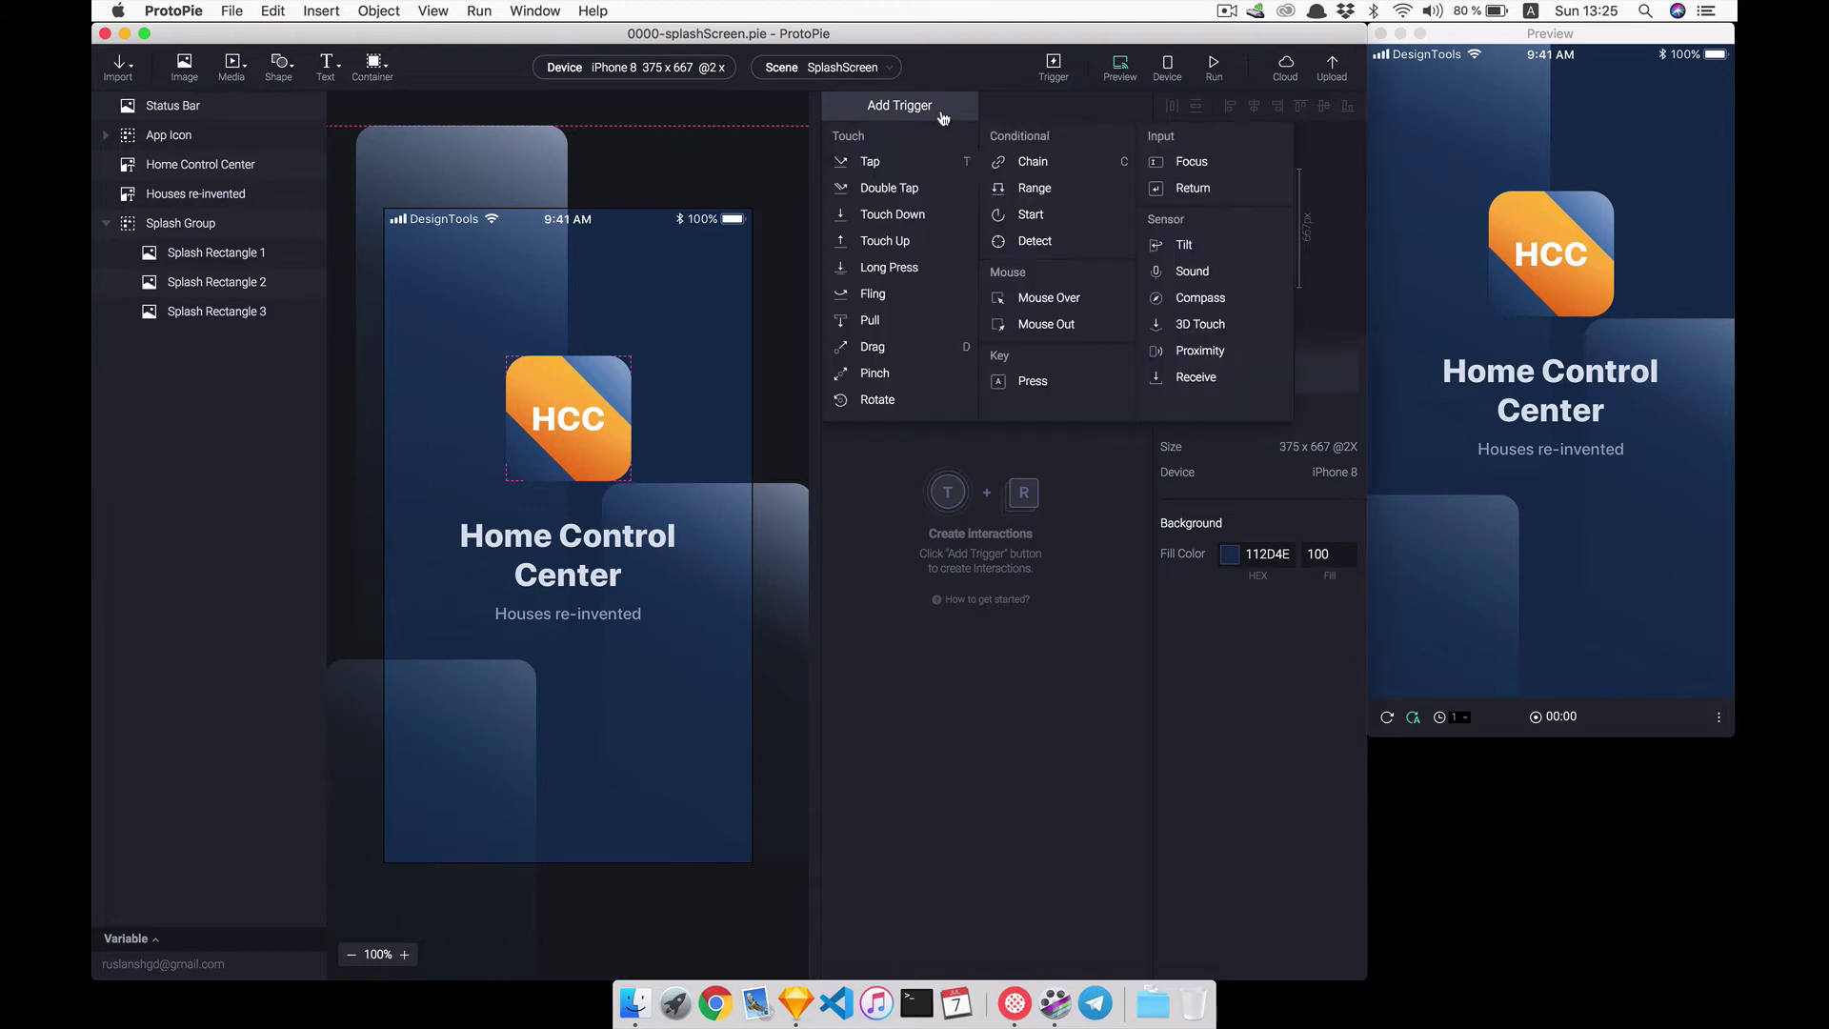
click(1190, 253)
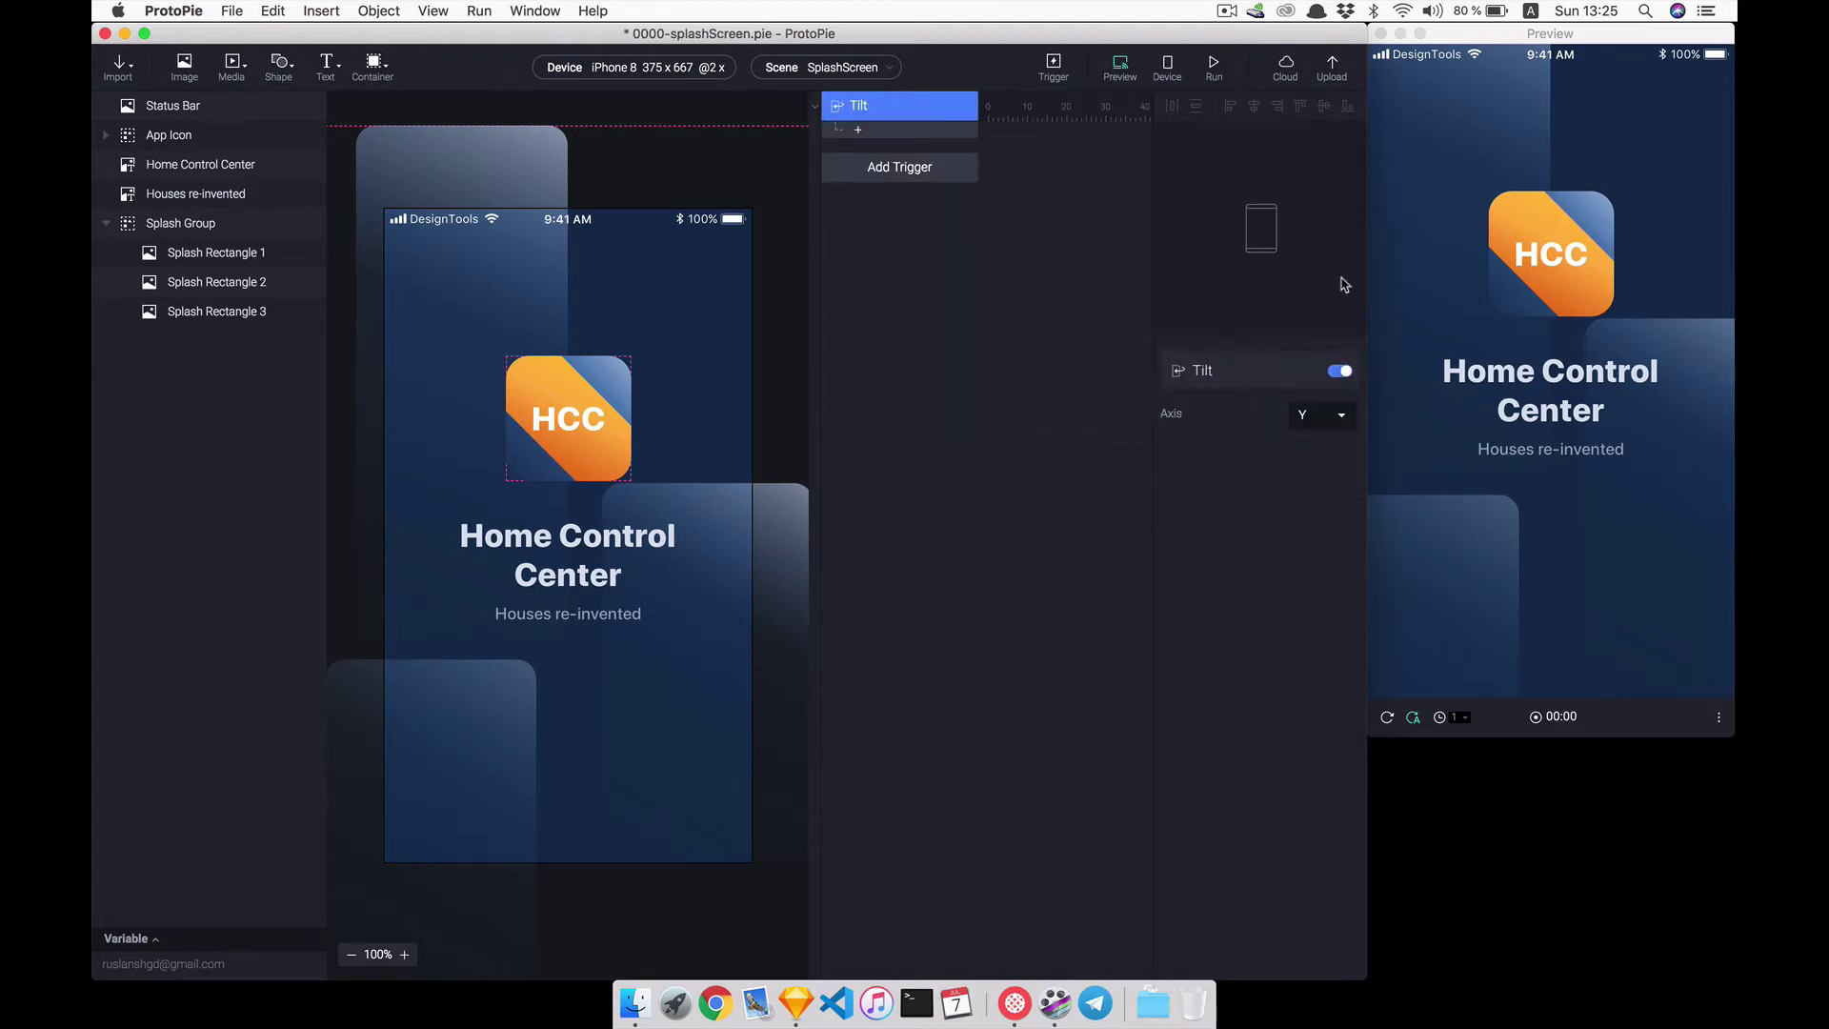
click(1334, 415)
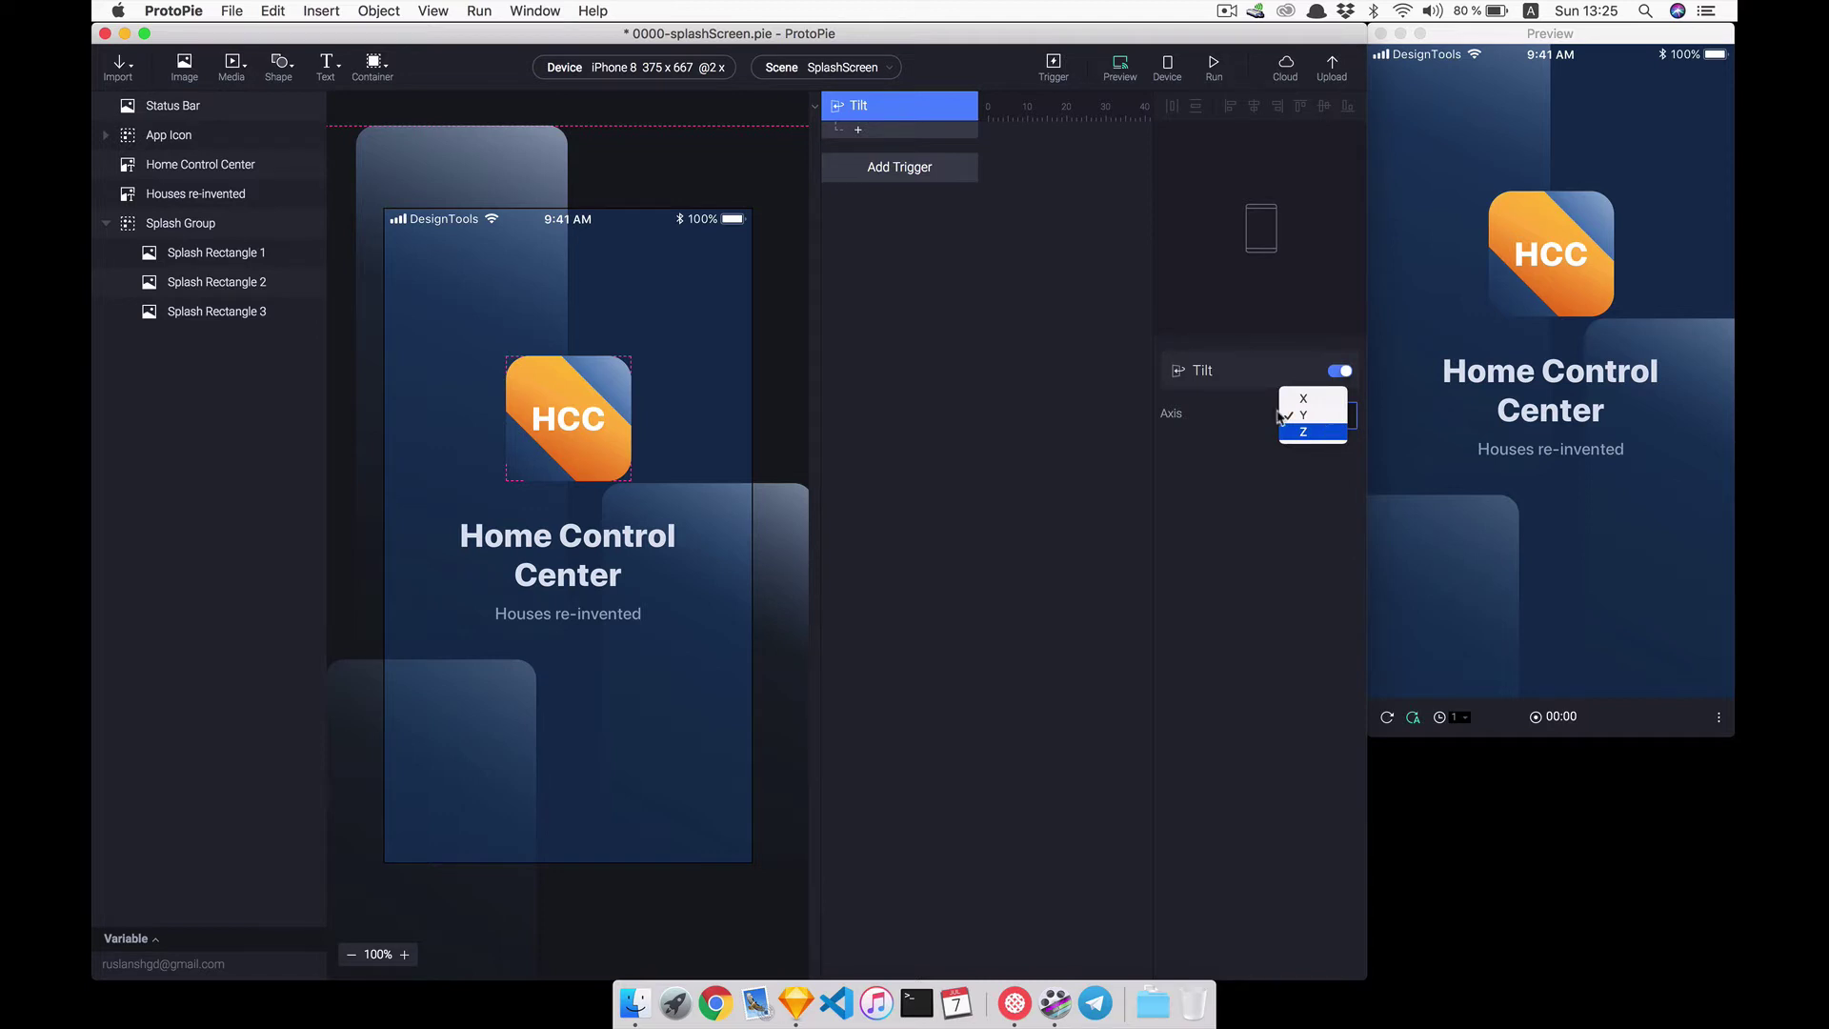
click(217, 257)
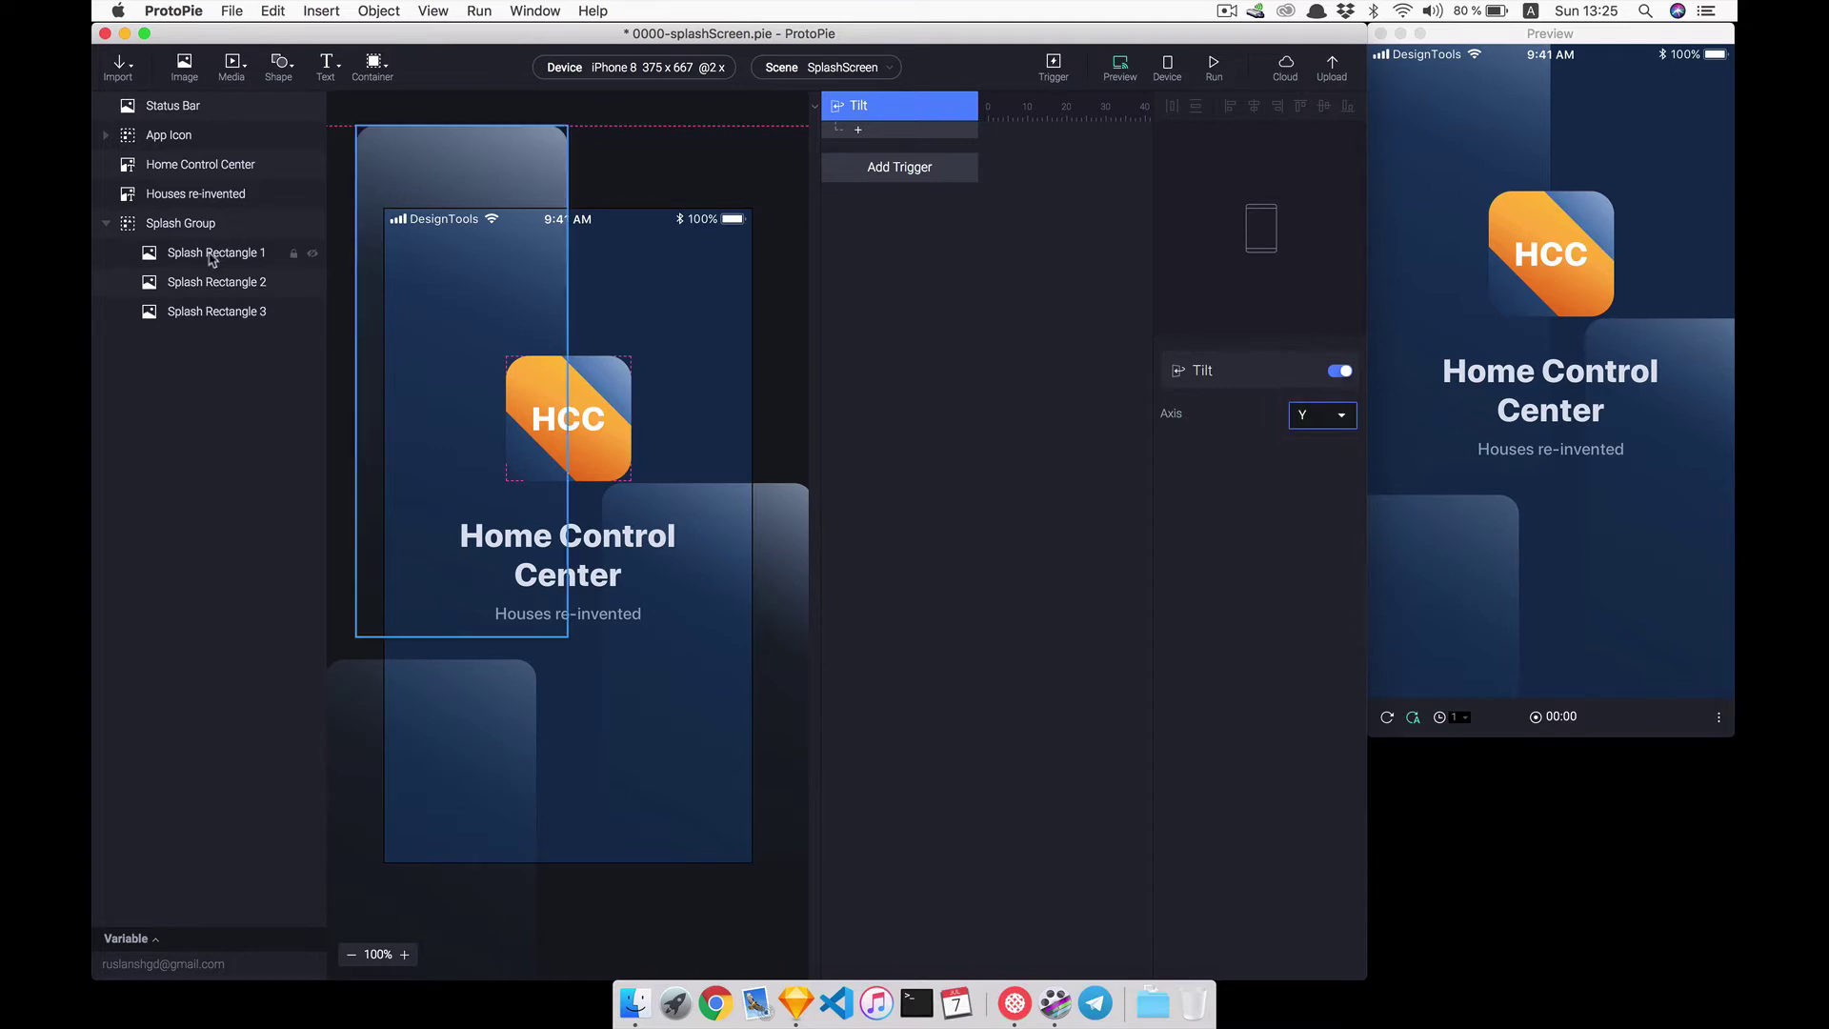
click(211, 255)
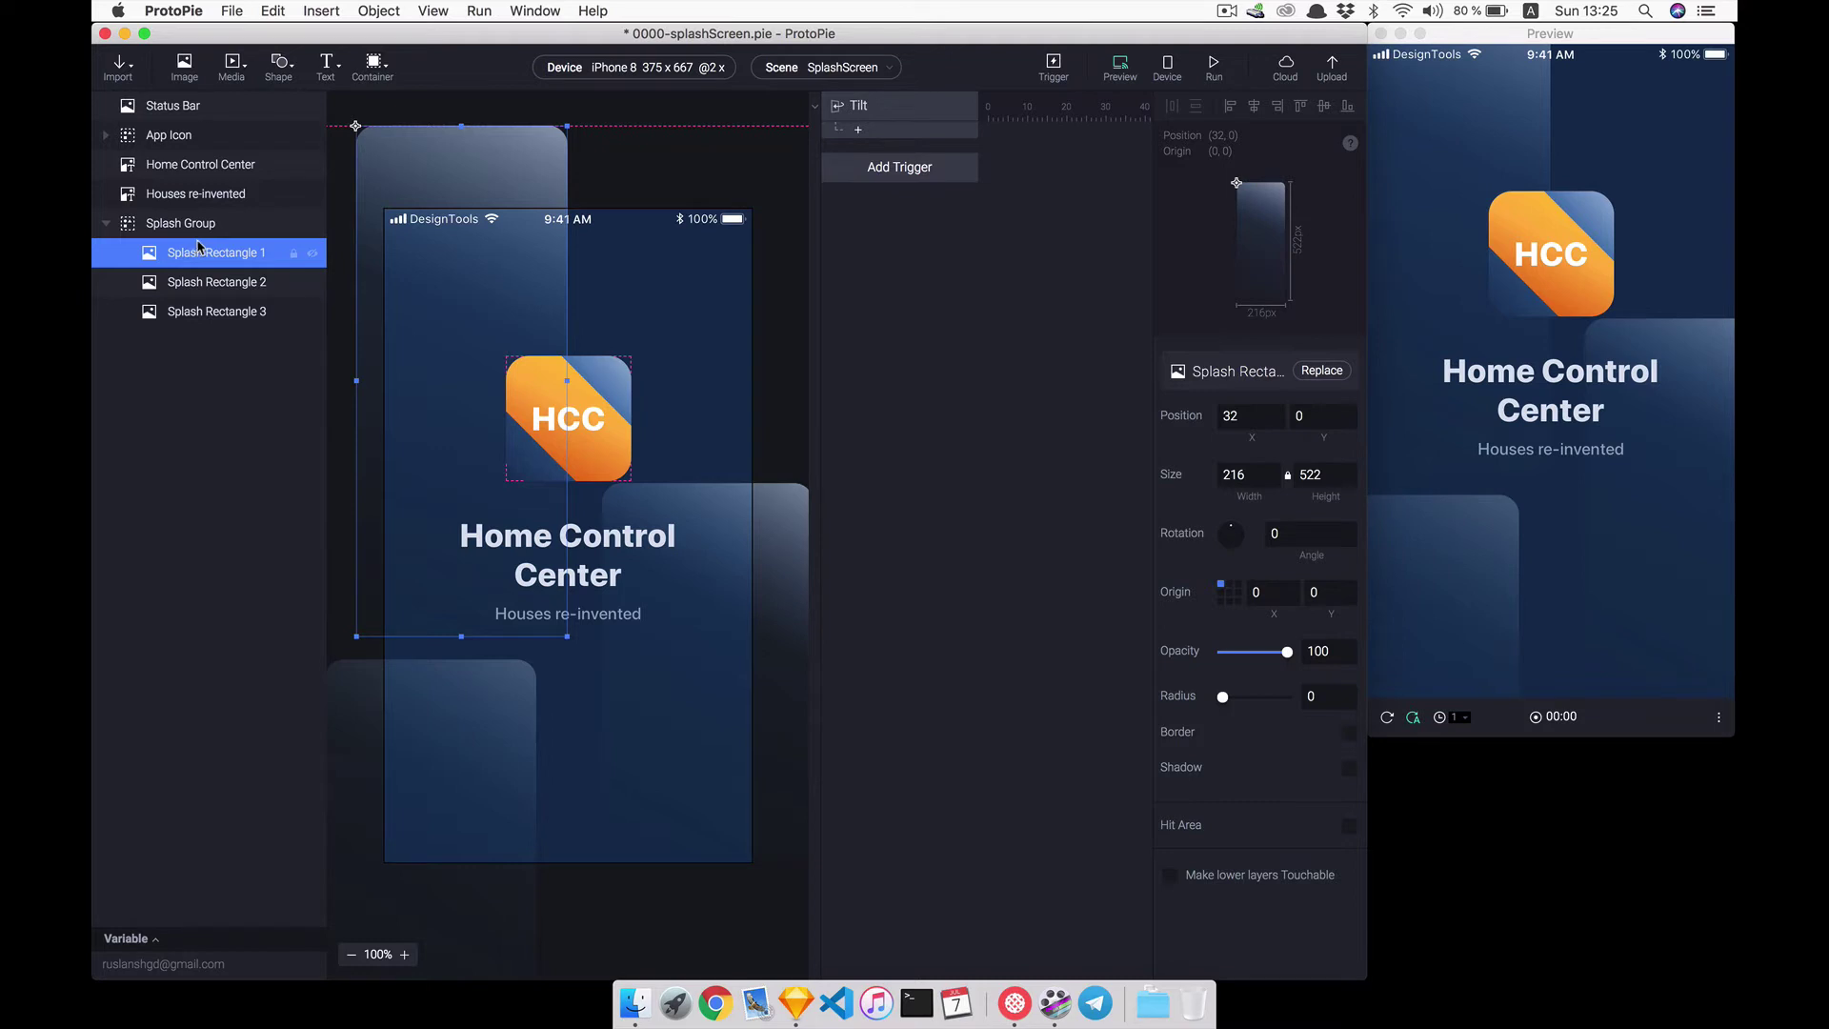
click(885, 133)
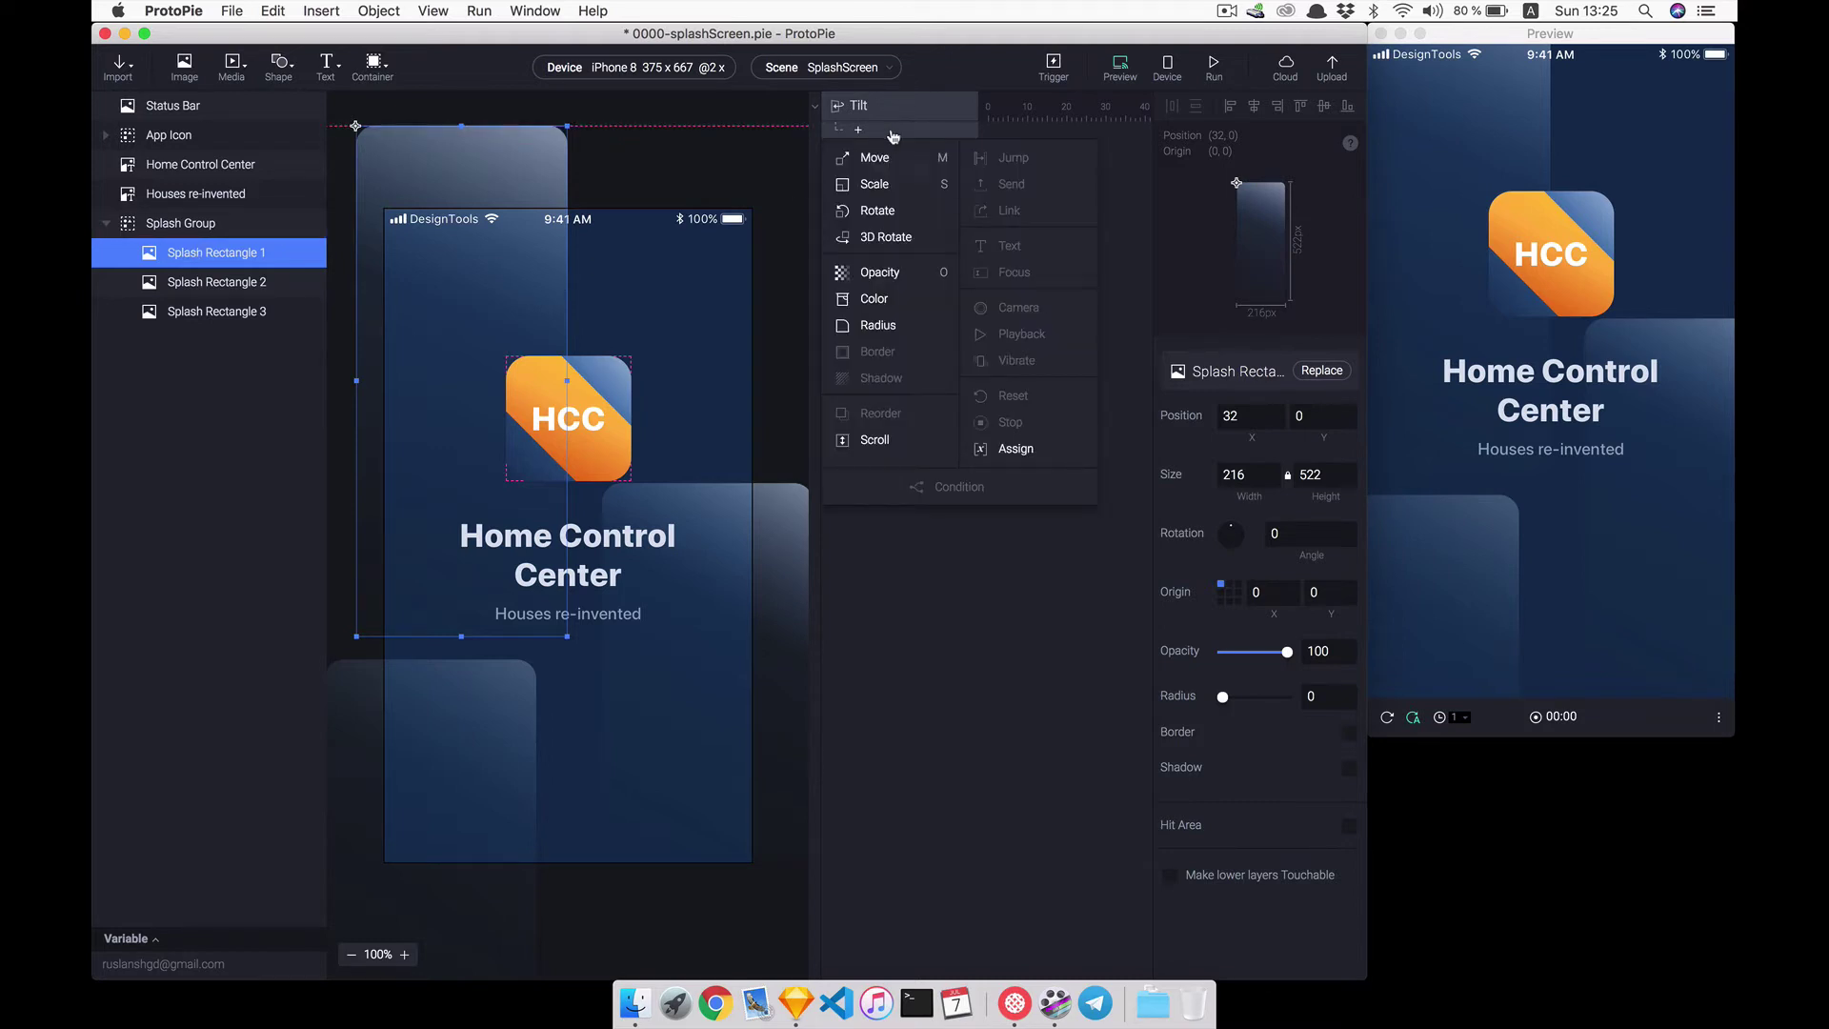
- Add a Move response so Splash Rectangle 1 reaches X 64, Y 64 at 30° tilt
click(888, 157)
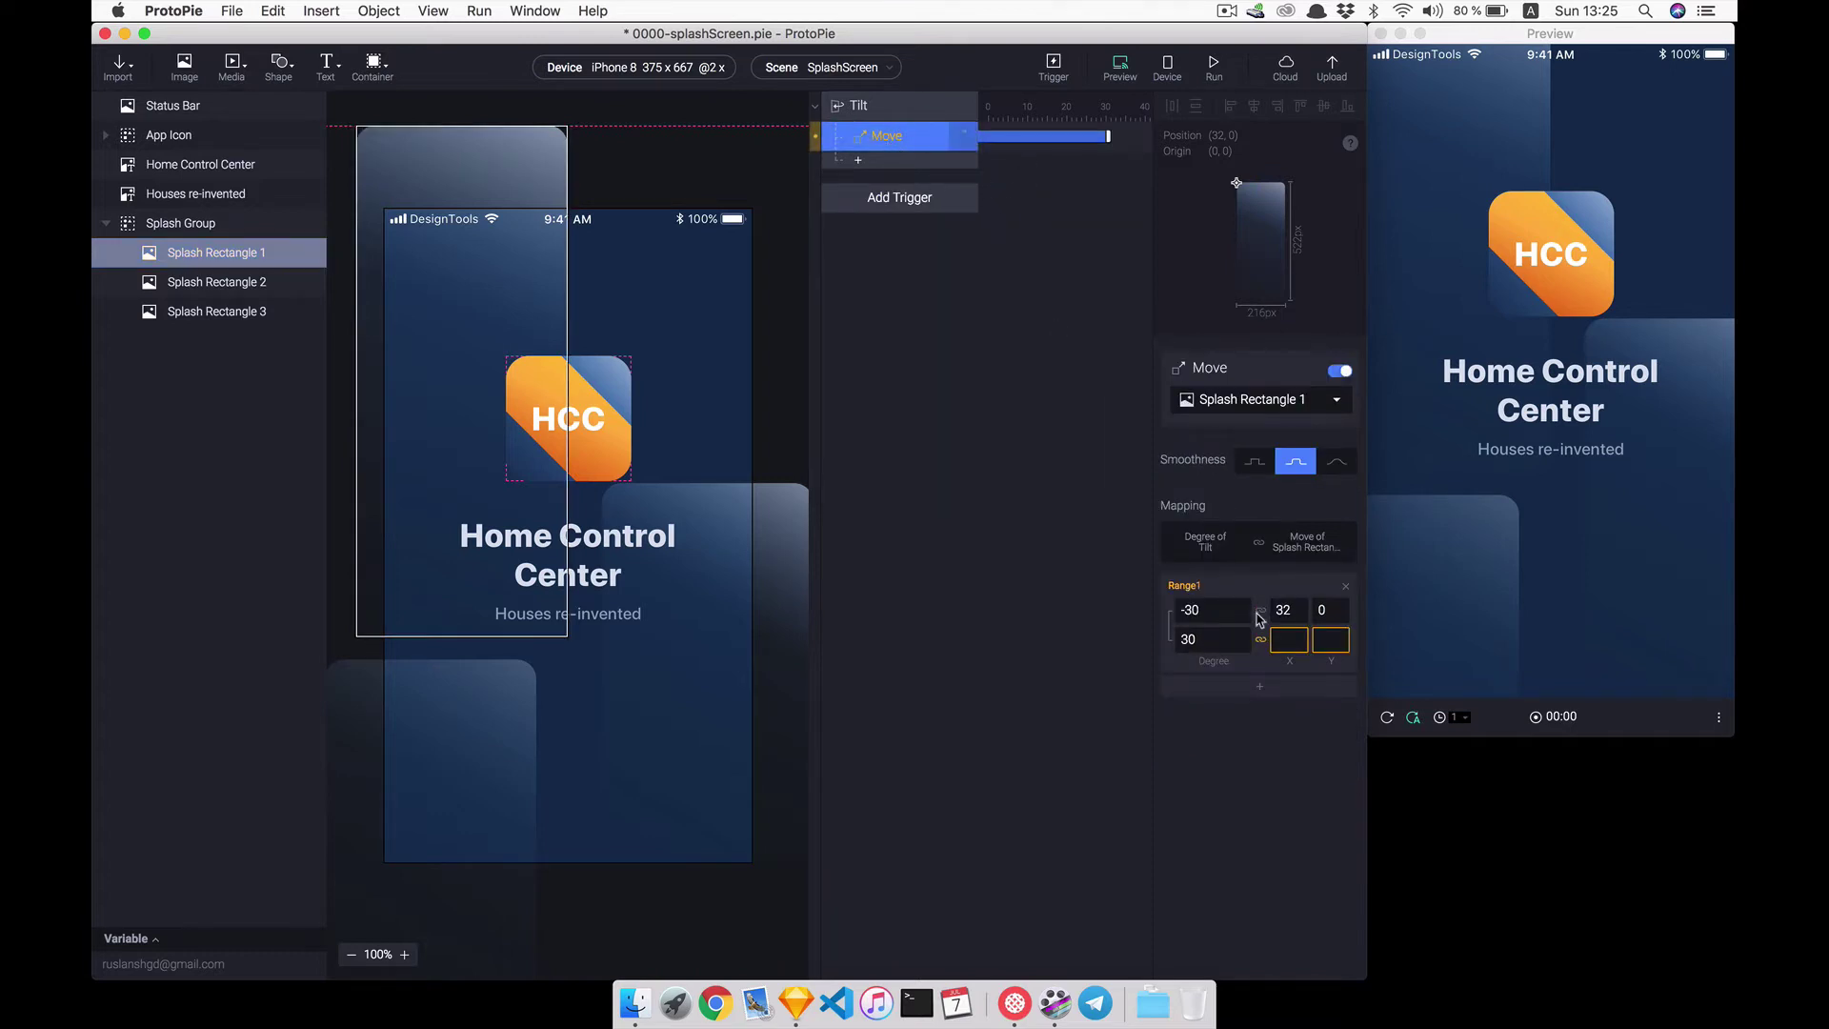
mouse_move(1208, 638)
click(1299, 643)
text(64)
click(1330, 641)
text(64)
click(1275, 800)
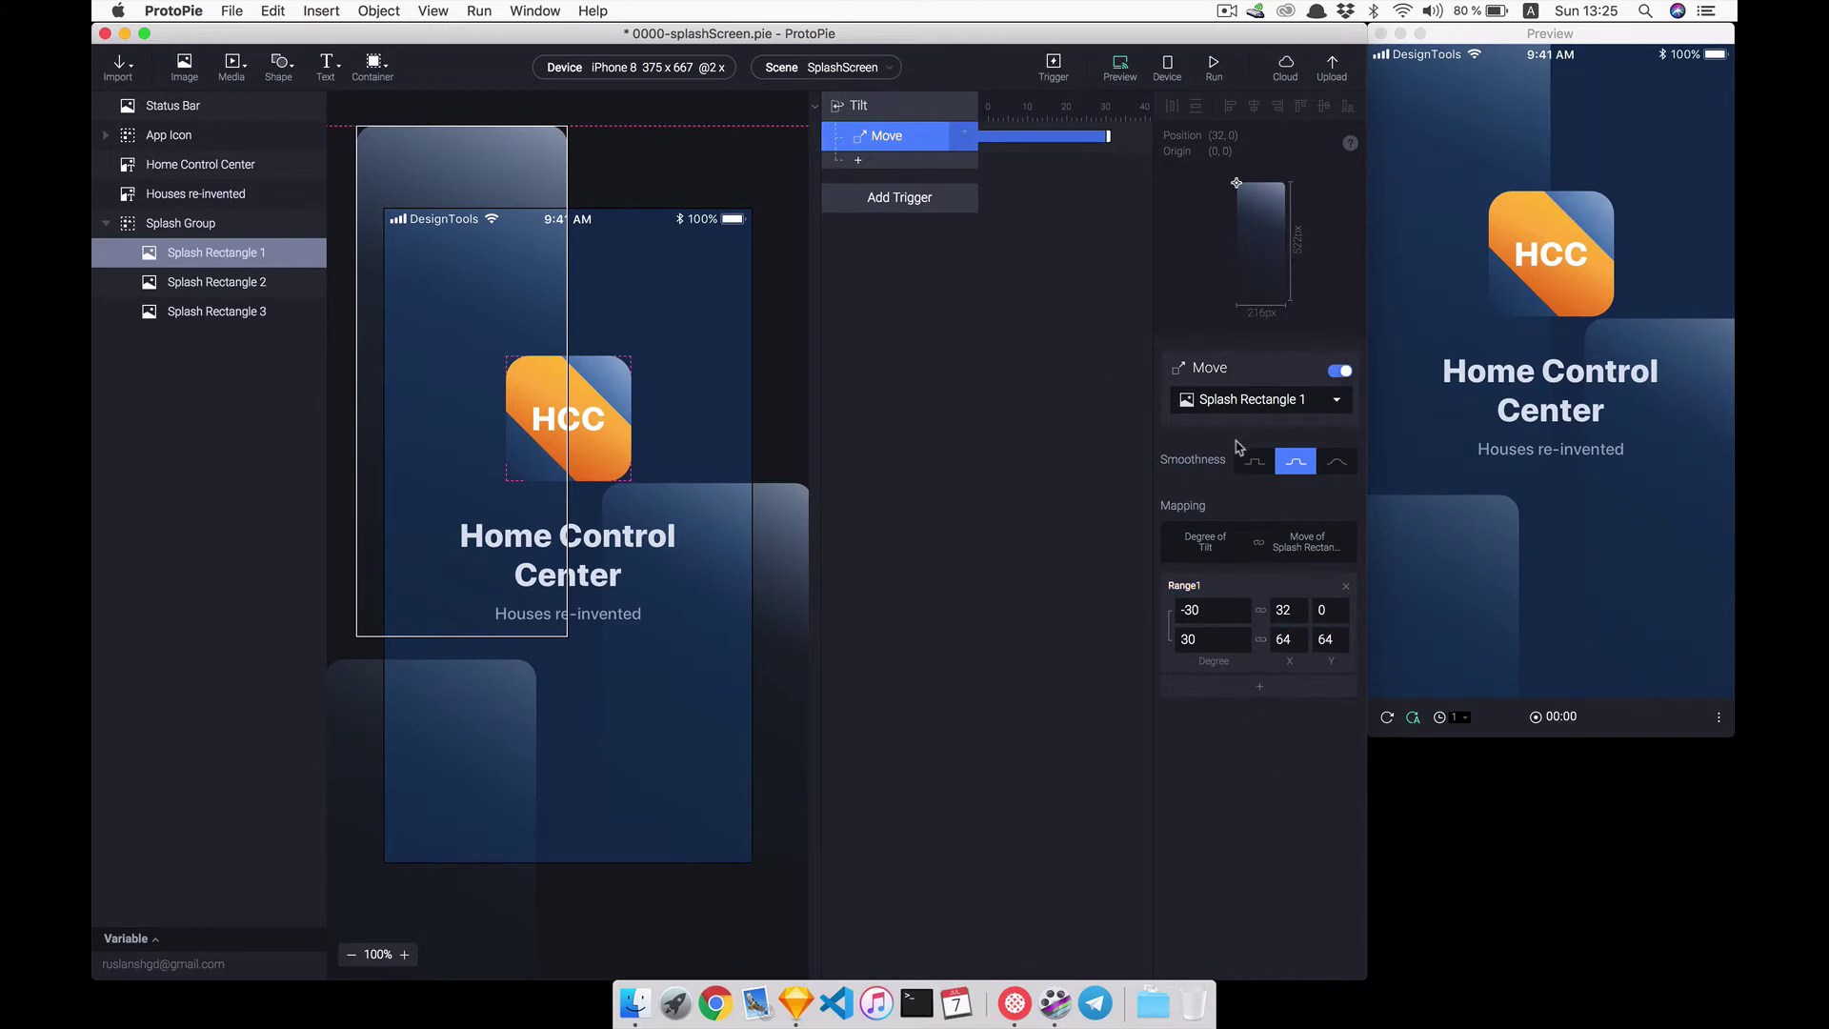
click(228, 283)
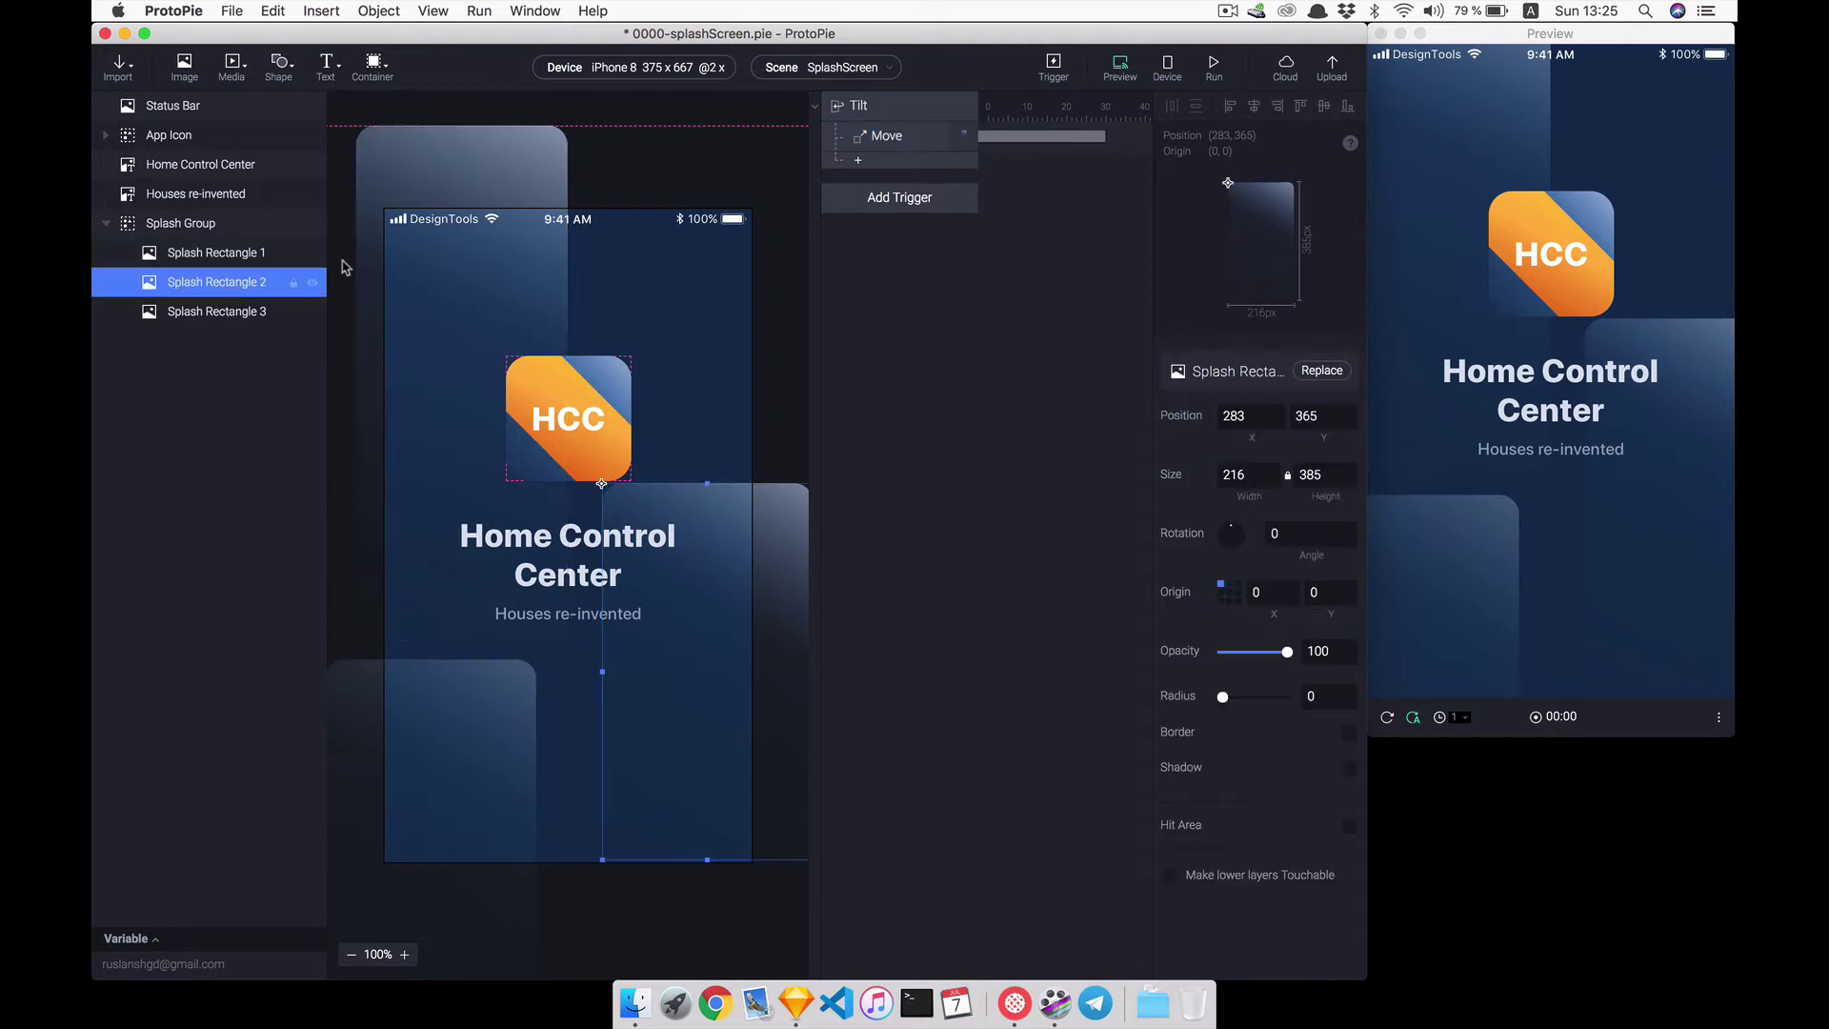
- Add Tilt Move responses for Splash Rectangles 2 and 3
click(842, 162)
click(870, 184)
click(228, 312)
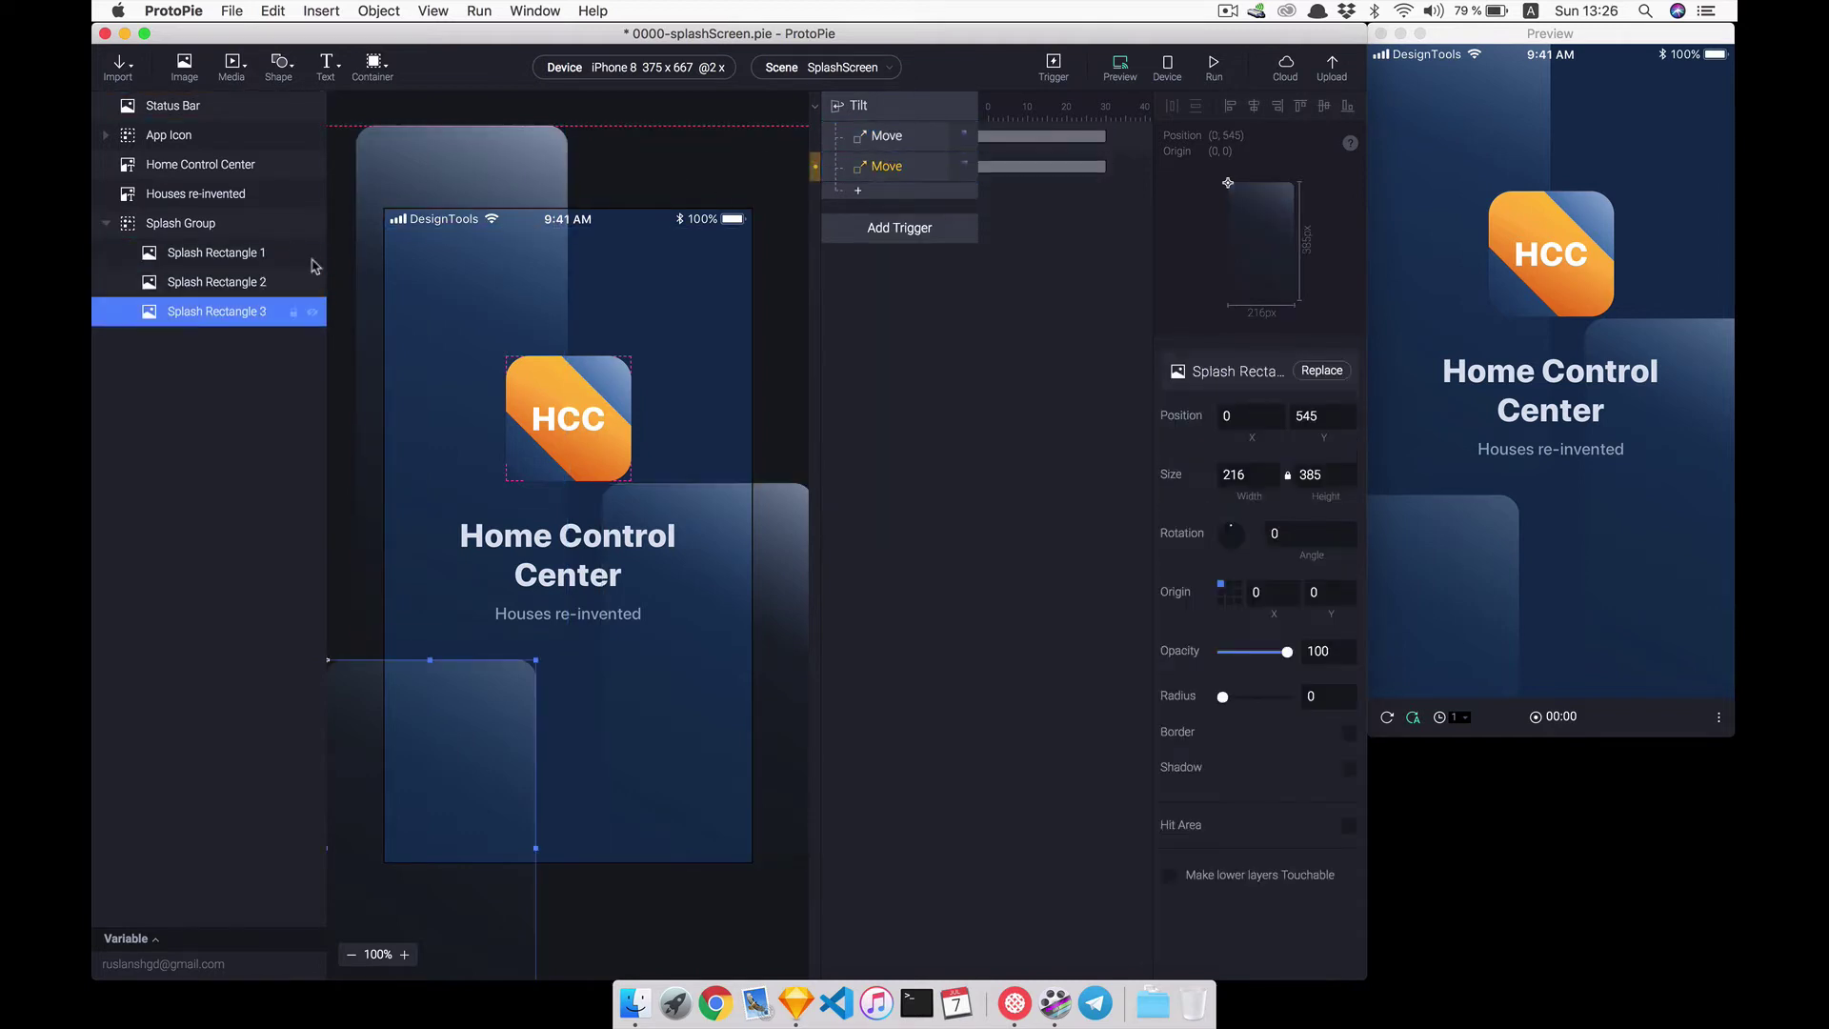
click(858, 189)
click(869, 217)
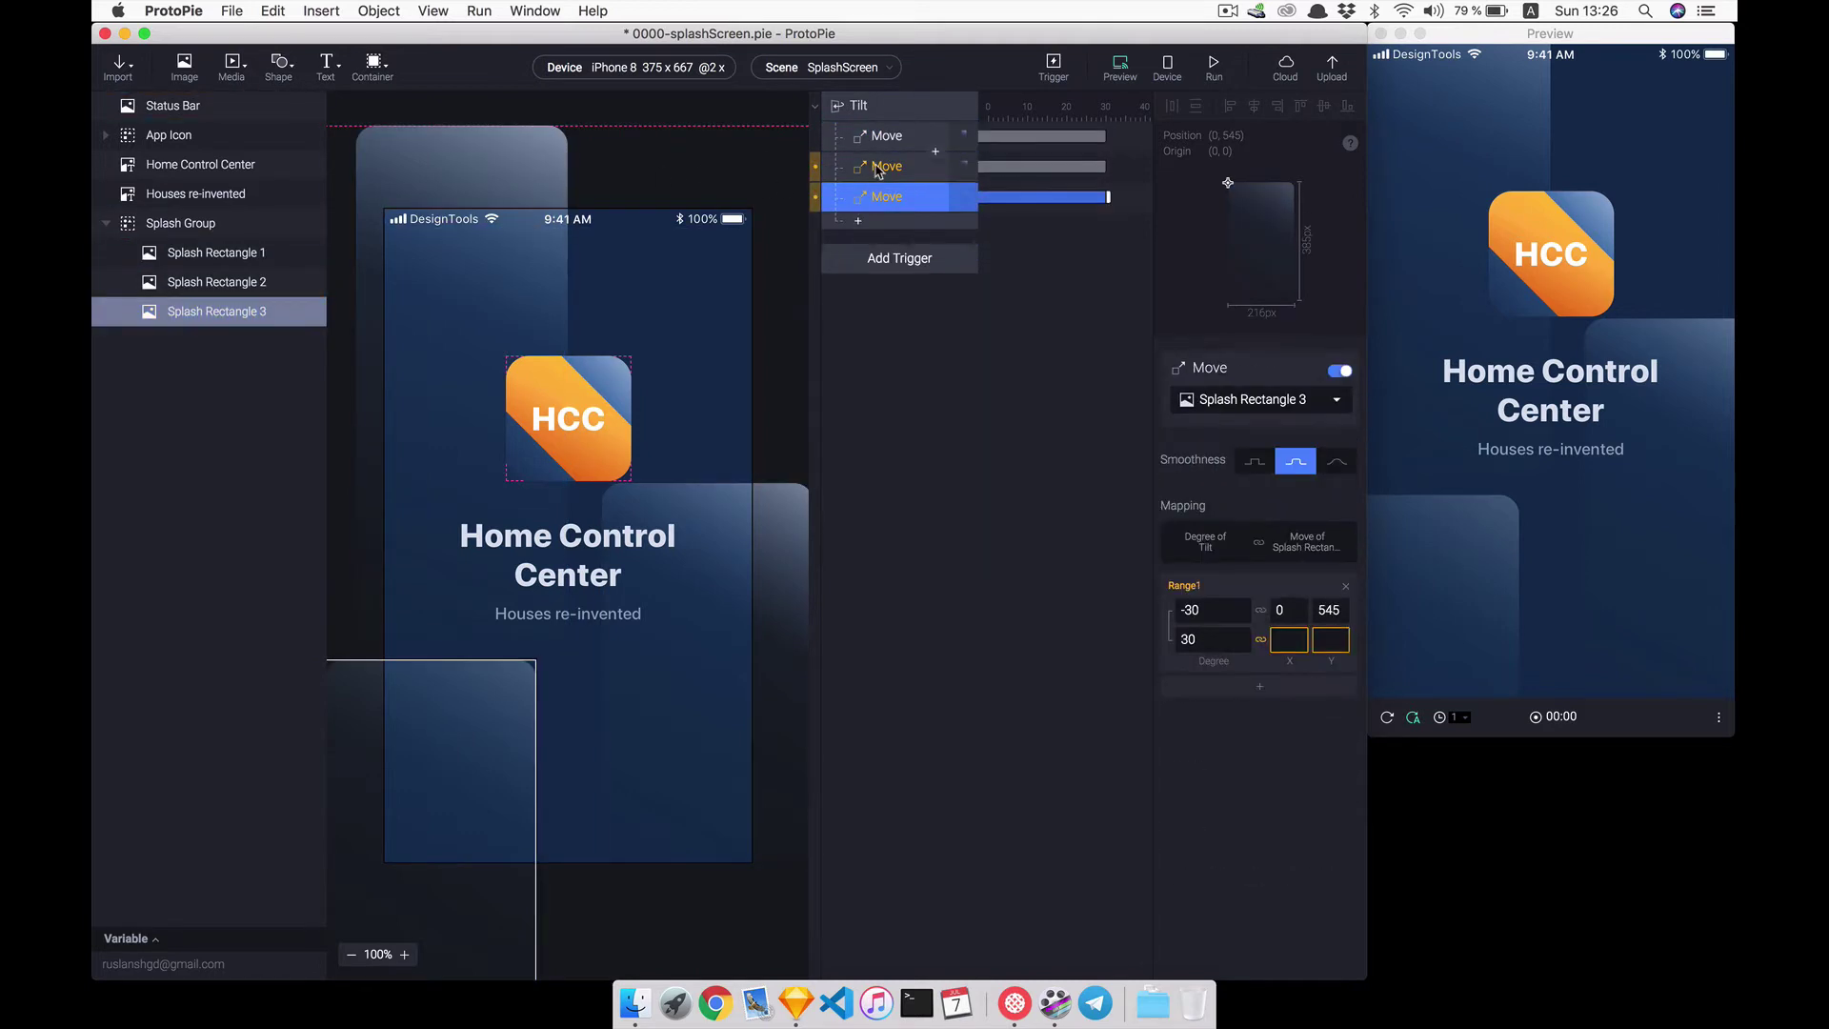
- Set Splash Rectangle 2's 30° tilt position to X 313, Y 365+30
click(879, 170)
click(1288, 639)
text(284)
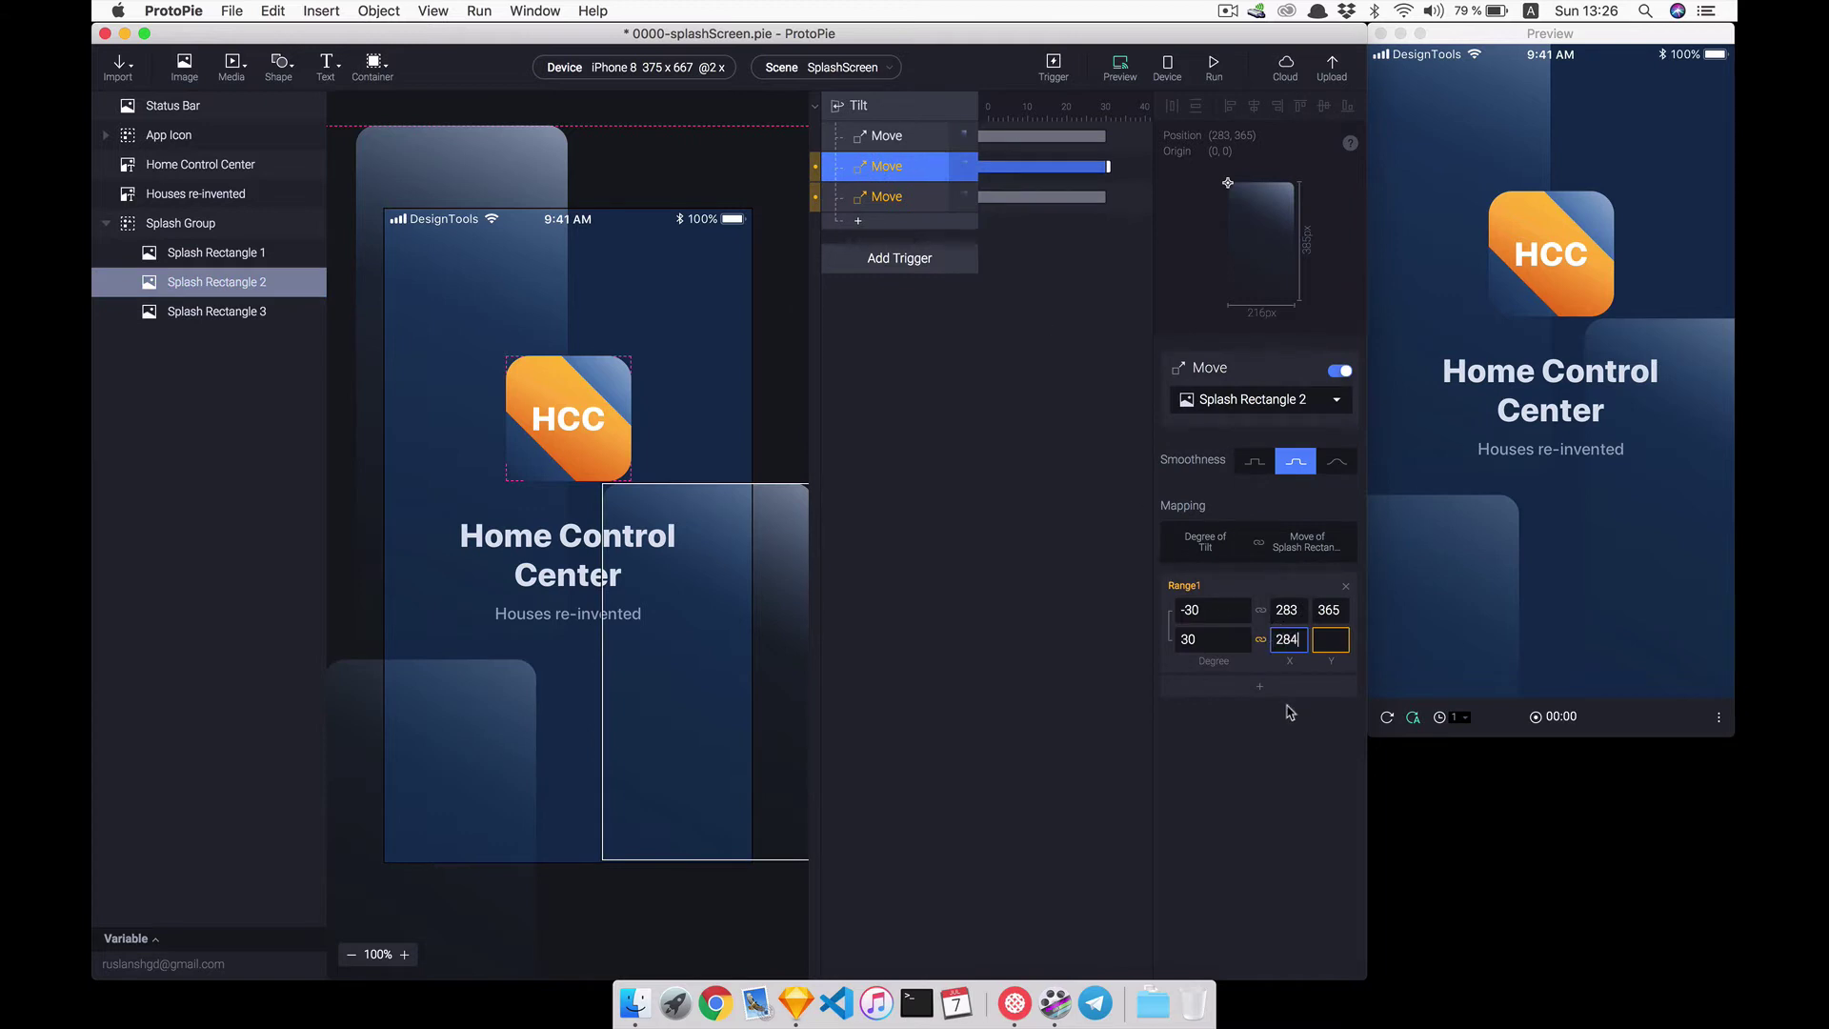
key(BackSpace)
key(BackSpace)
key(BackSpace)
text(313)
key(Tab)
text(365+)
text(30)
key(Return)
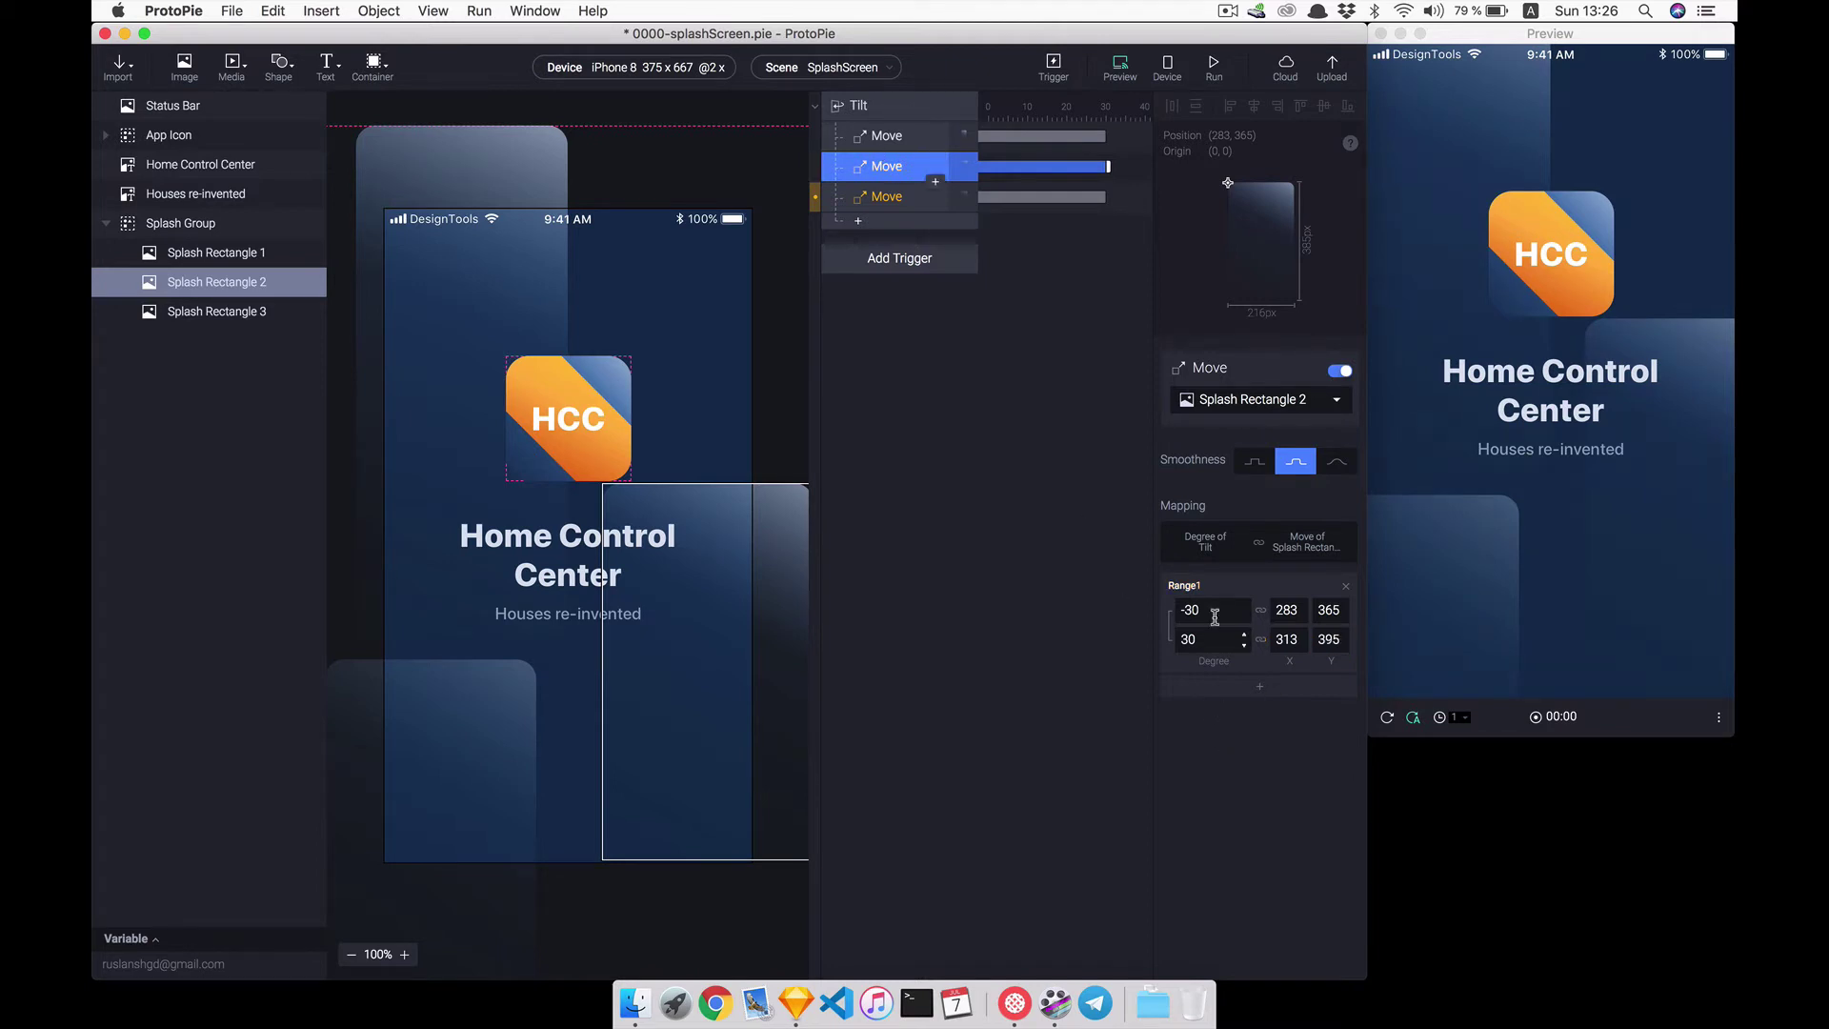
- Set Splash Rectangle 3's 30° tilt position to X 0, Y 545+30
click(915, 196)
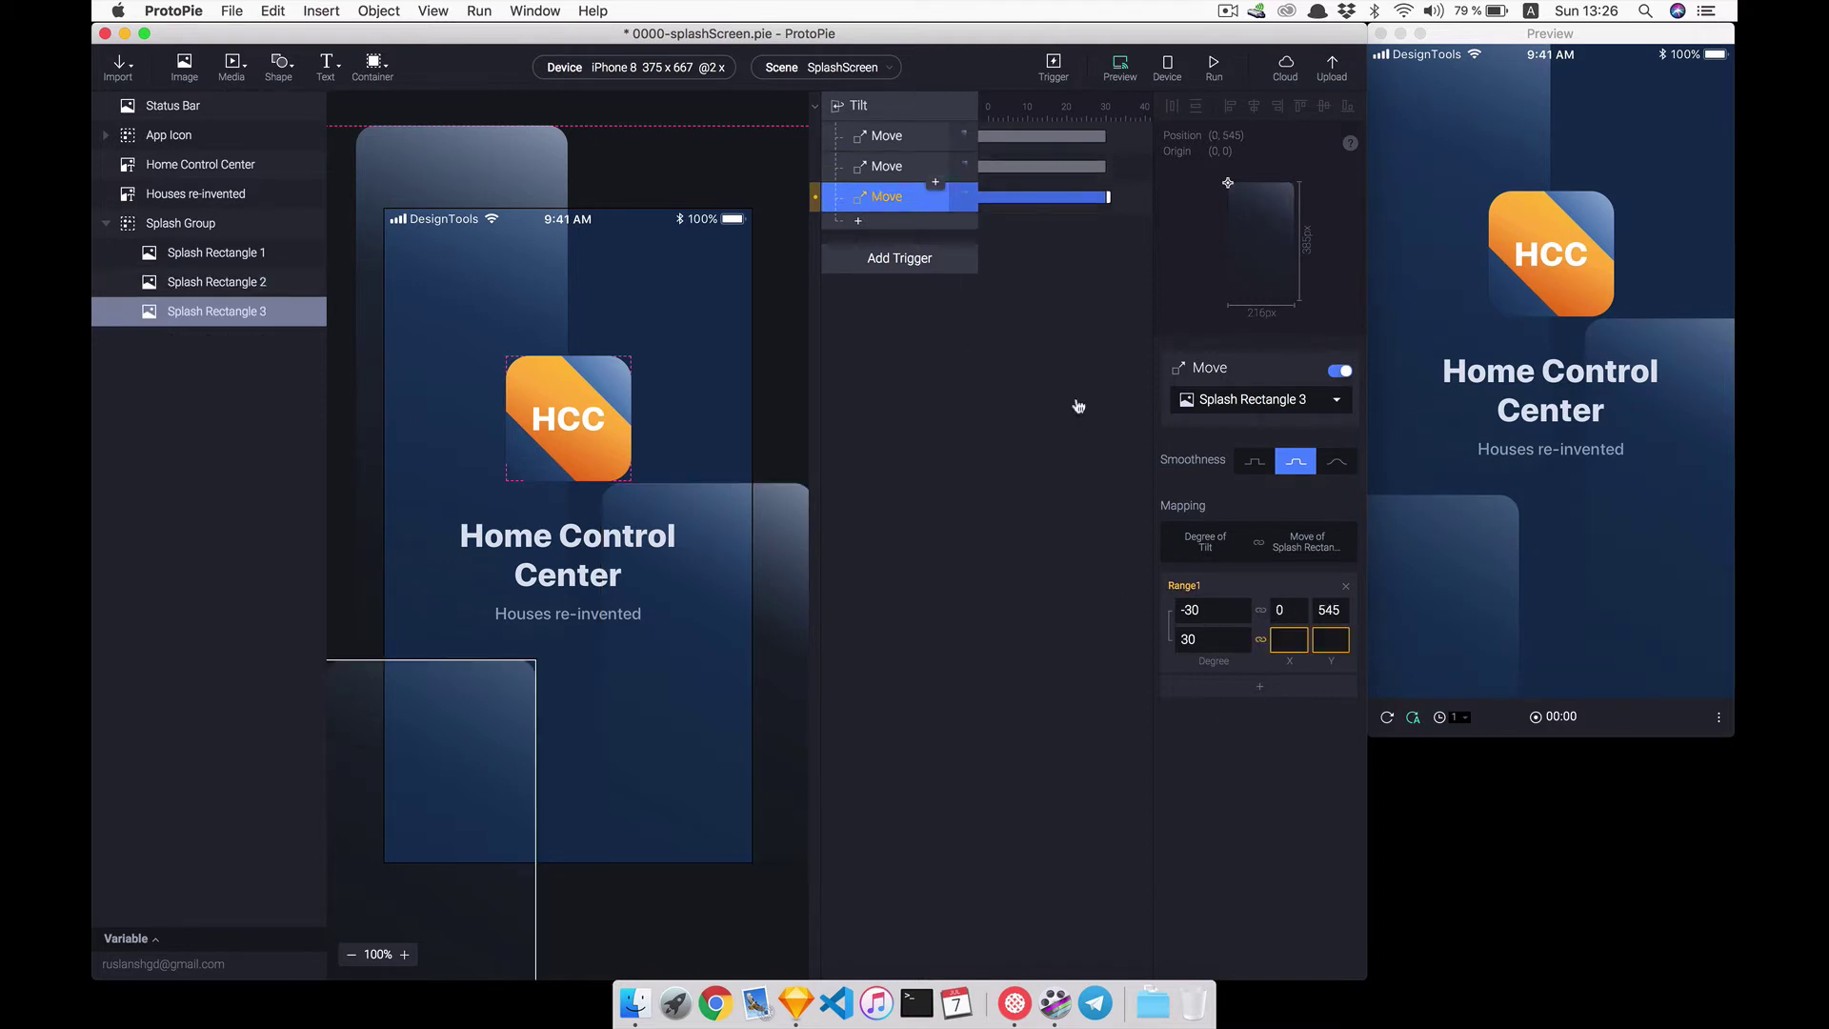
click(1278, 636)
text(0)
key(Tab)
text(54)
text(5+30)
key(Return)
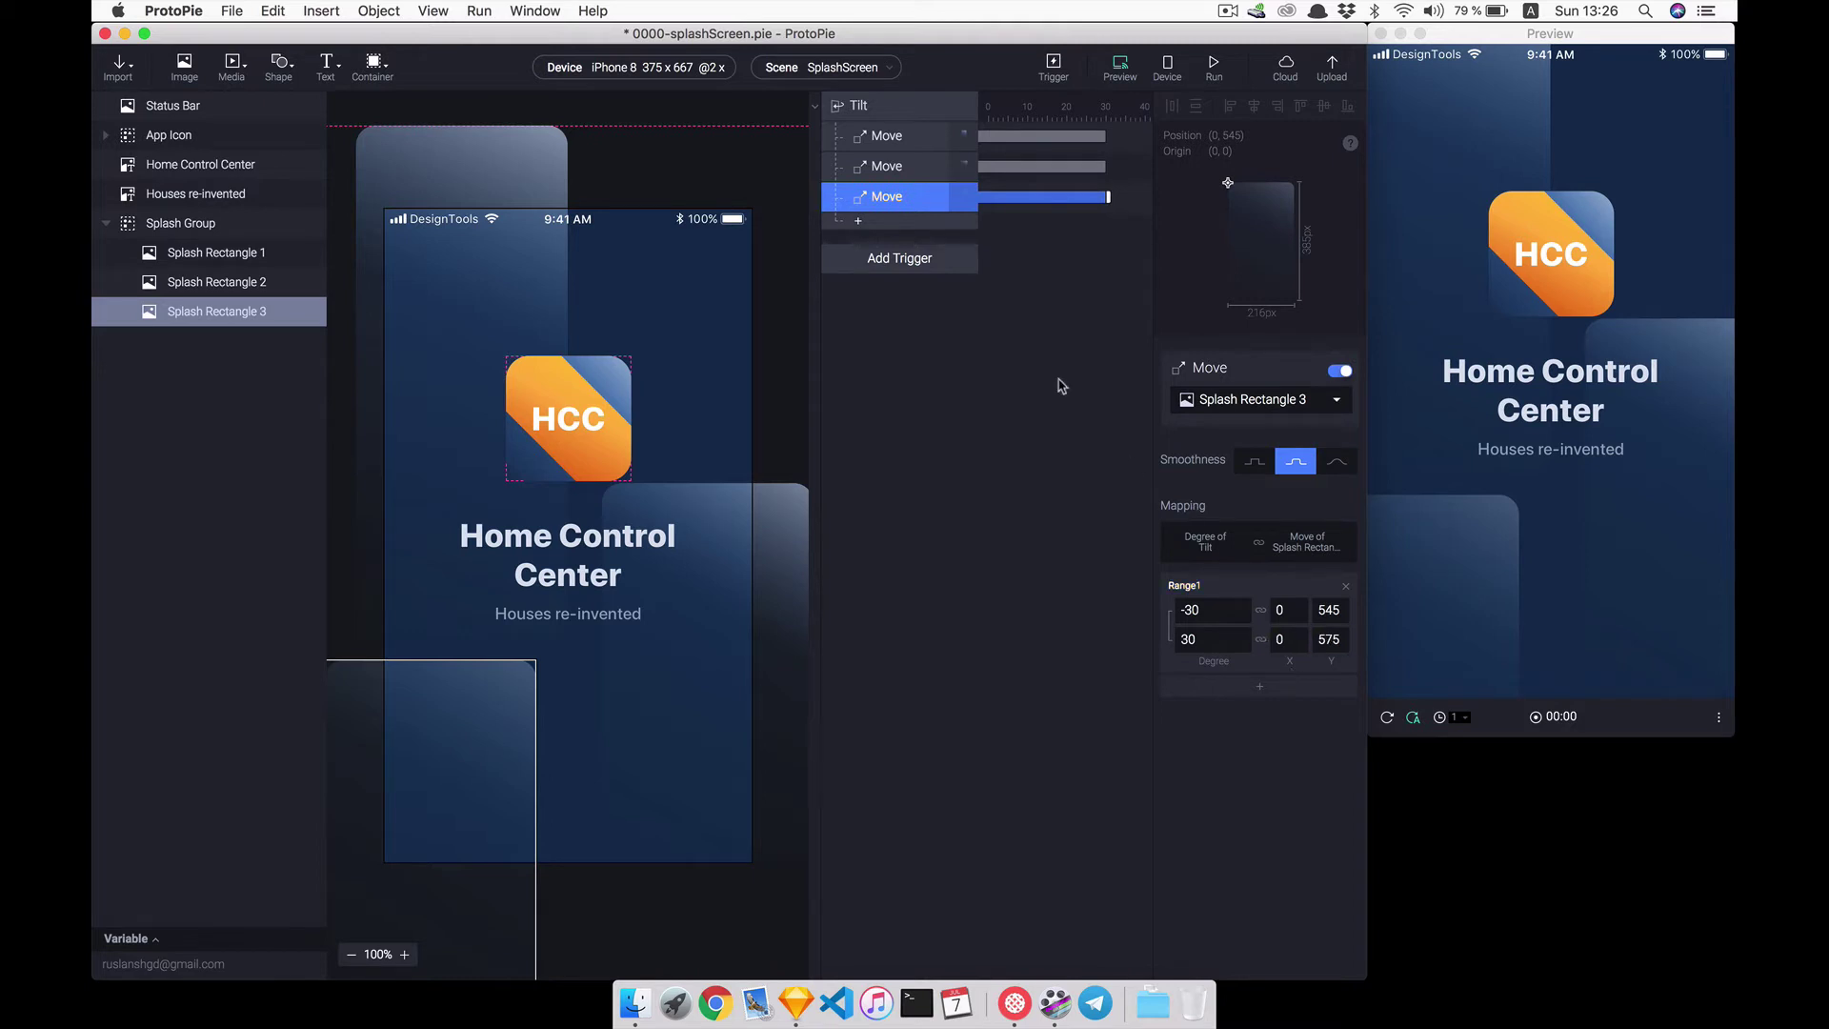
click(898, 168)
click(899, 136)
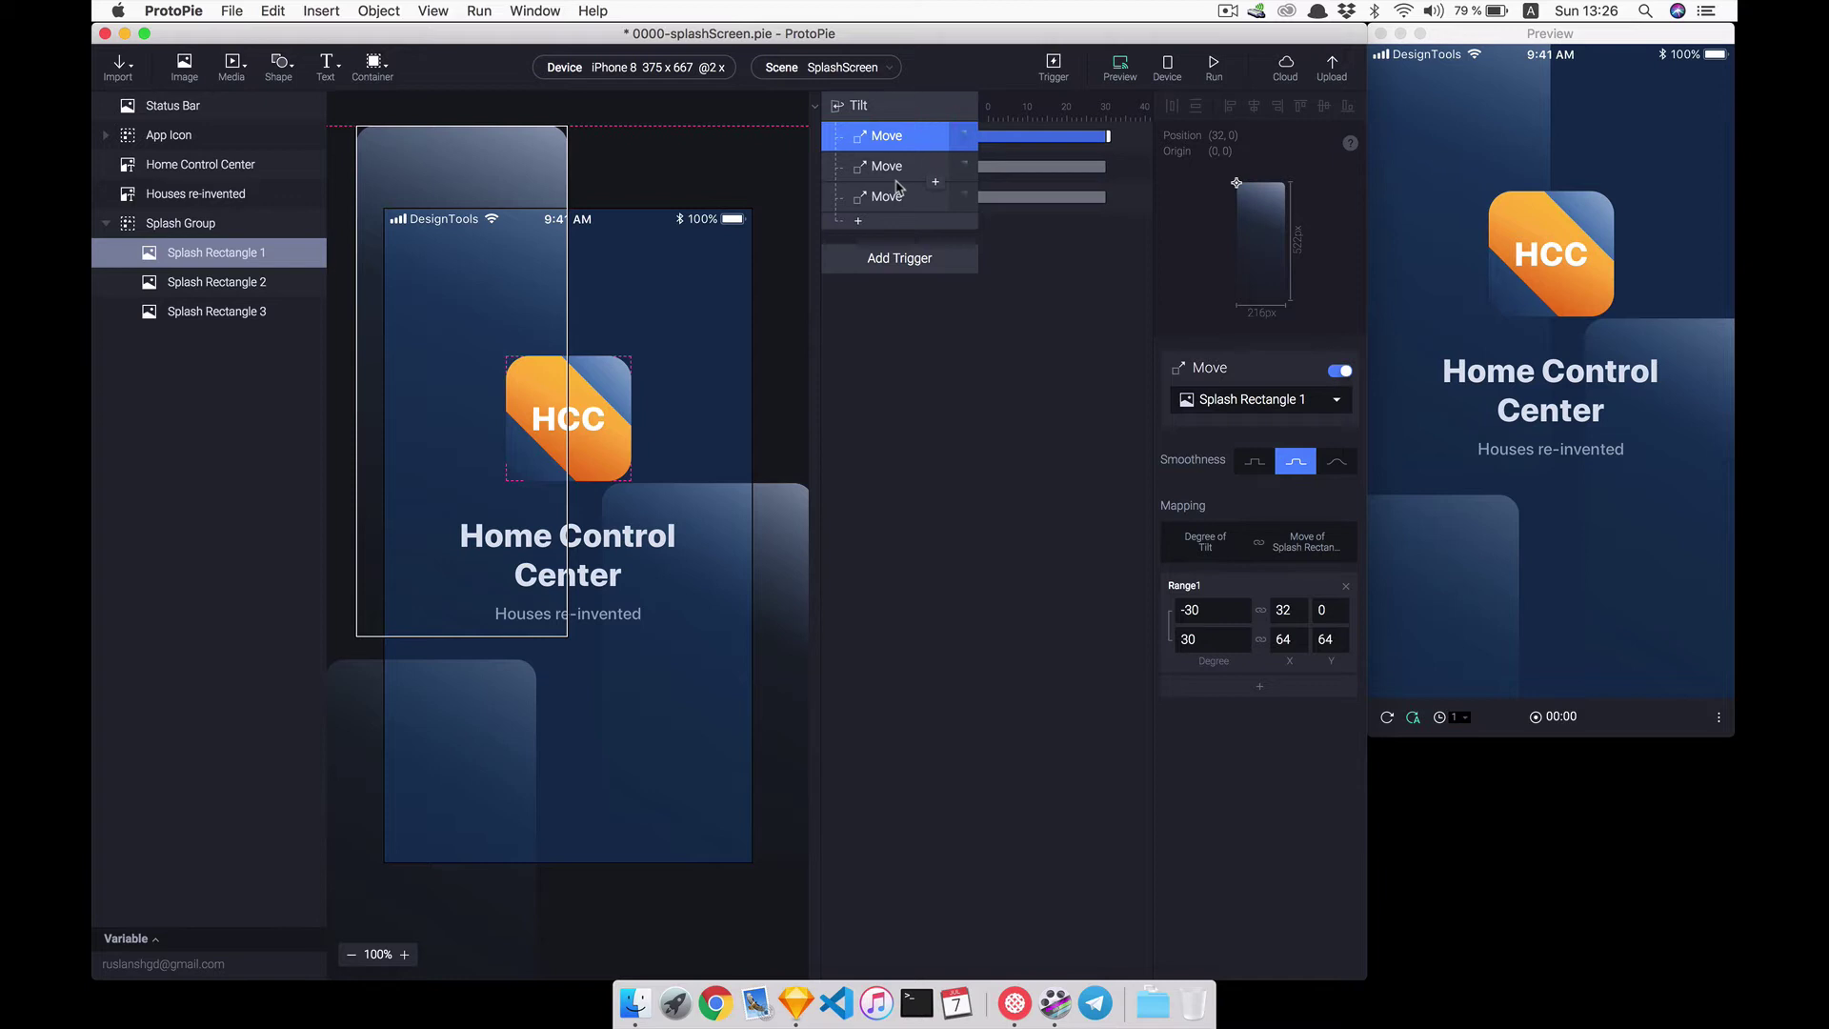
- Give all three tilt Move responses the smoothest smoothness option
click(1255, 474)
click(1297, 464)
click(1334, 467)
click(914, 166)
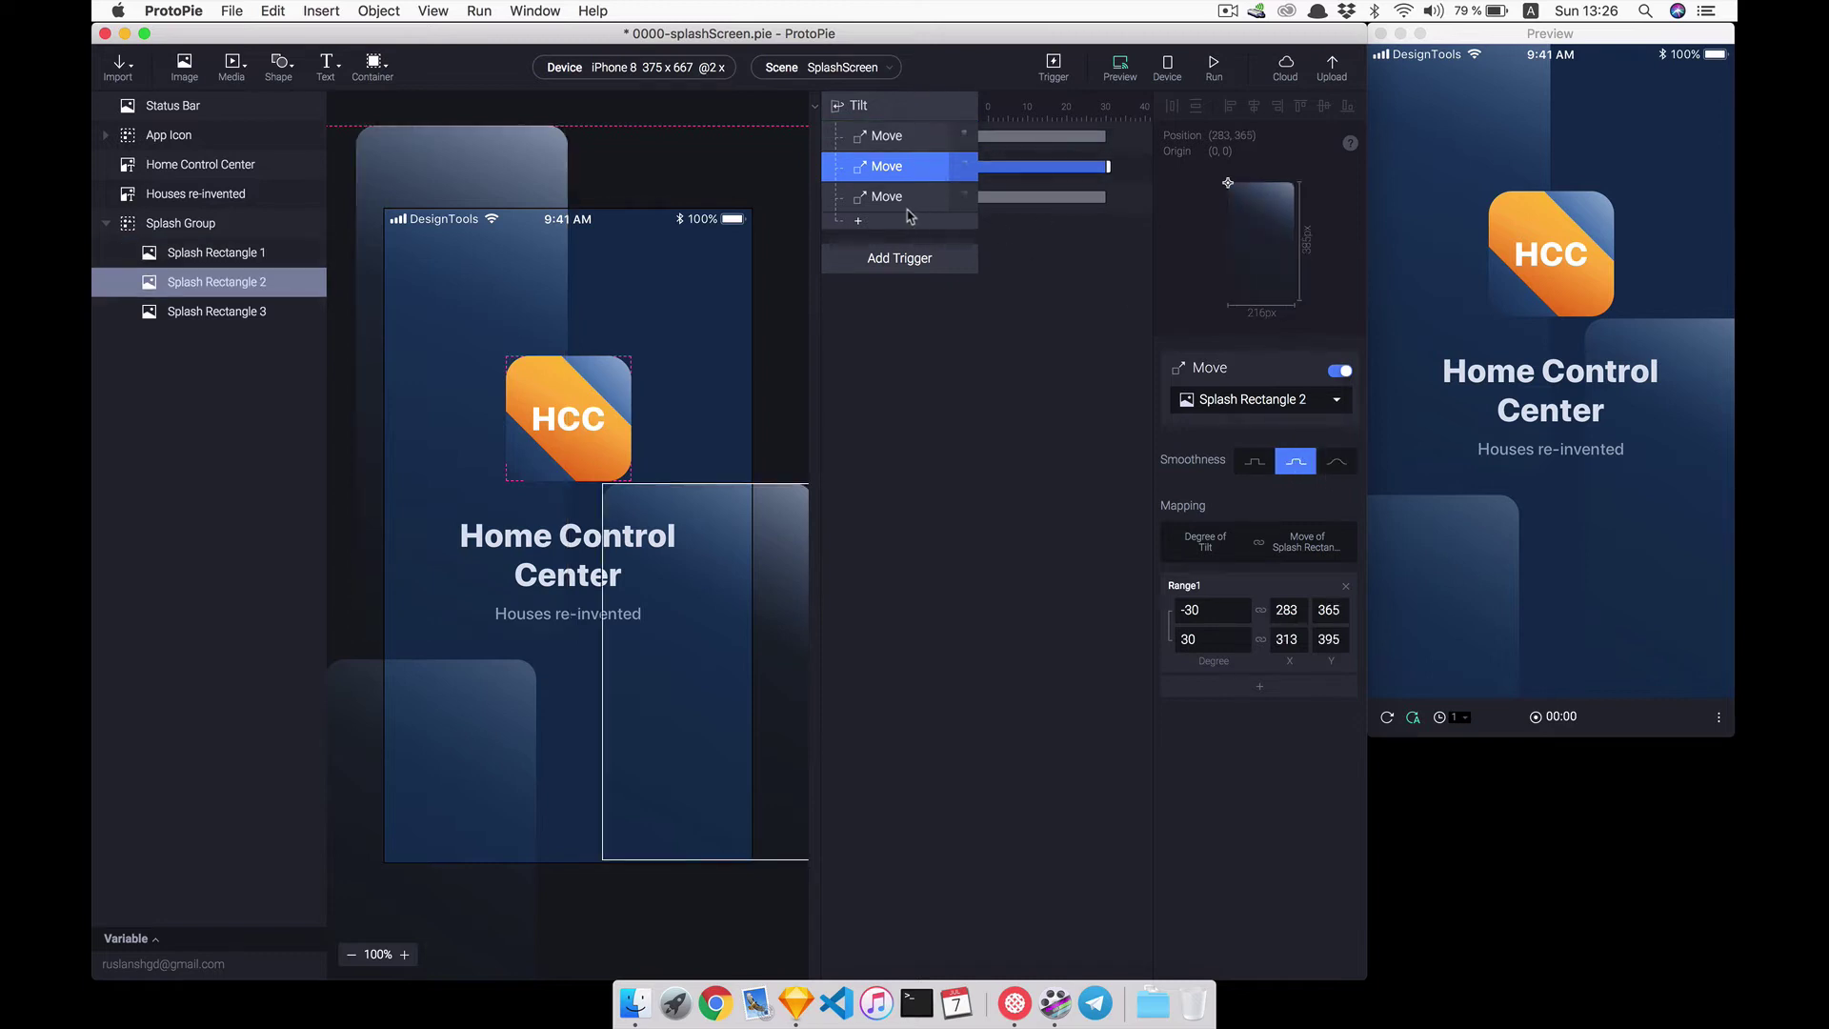
shift+click(891, 196)
click(1333, 466)
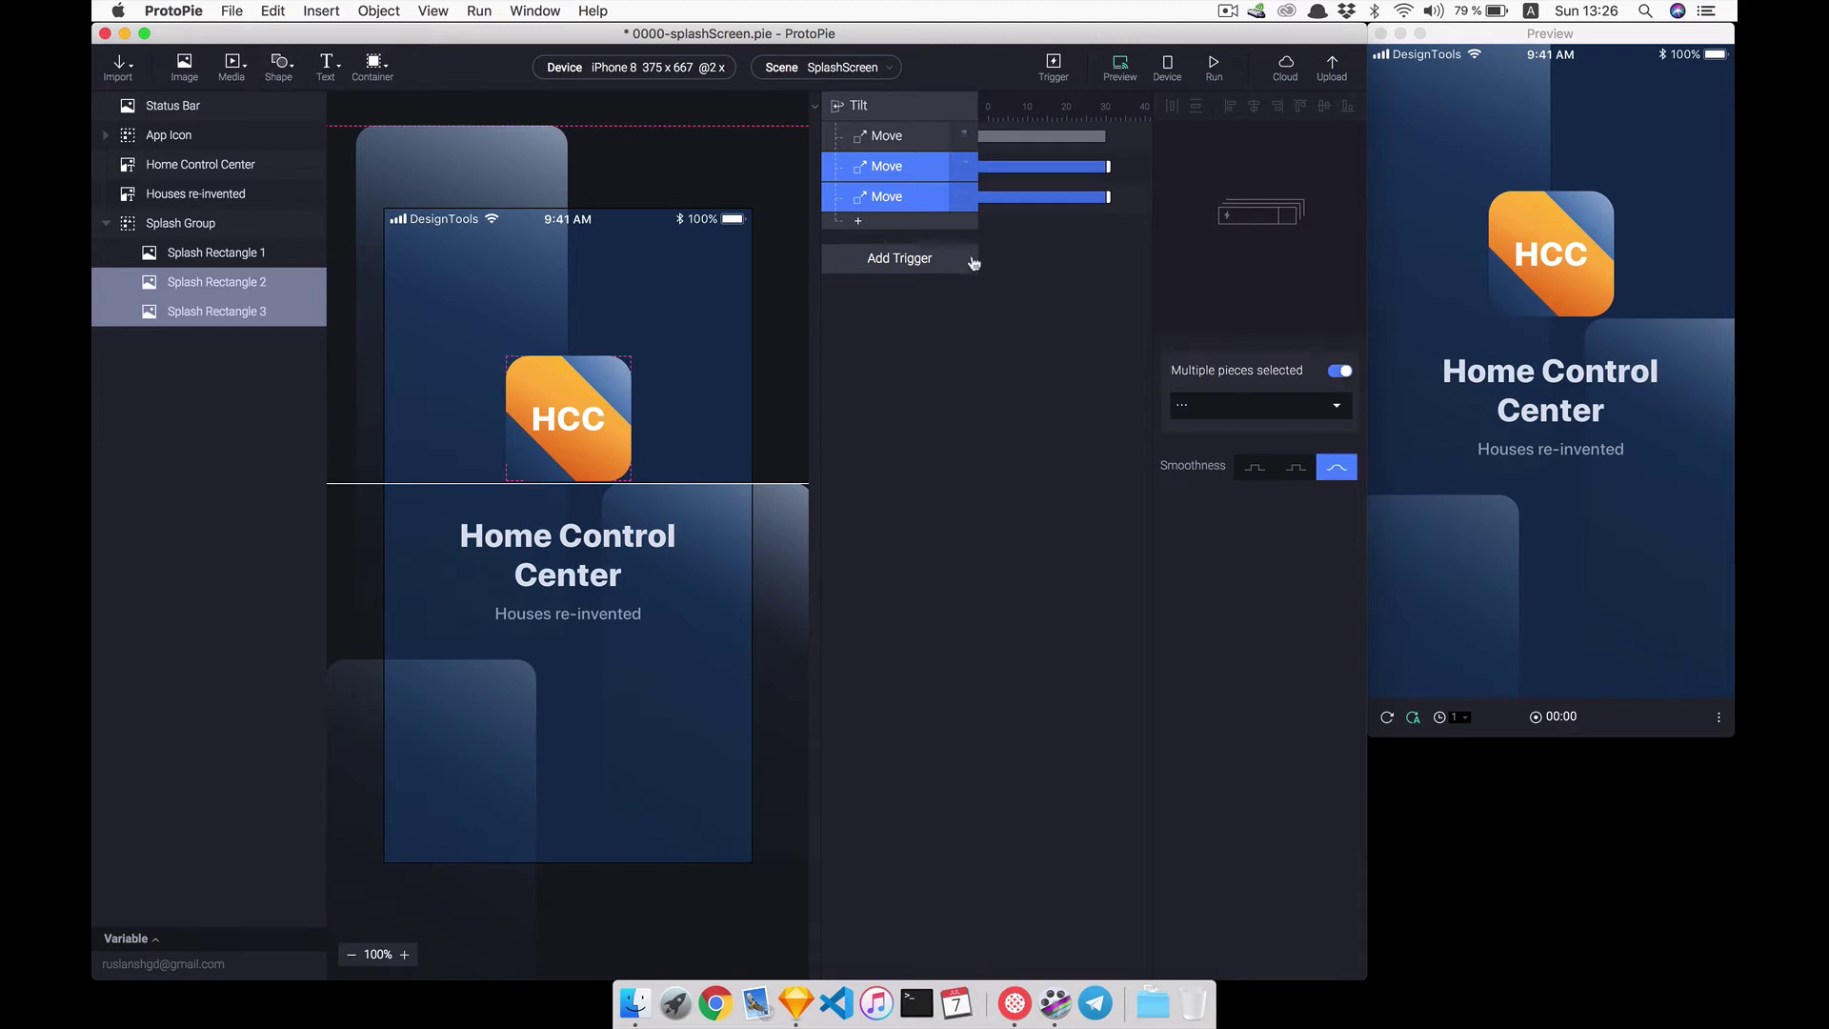
click(888, 166)
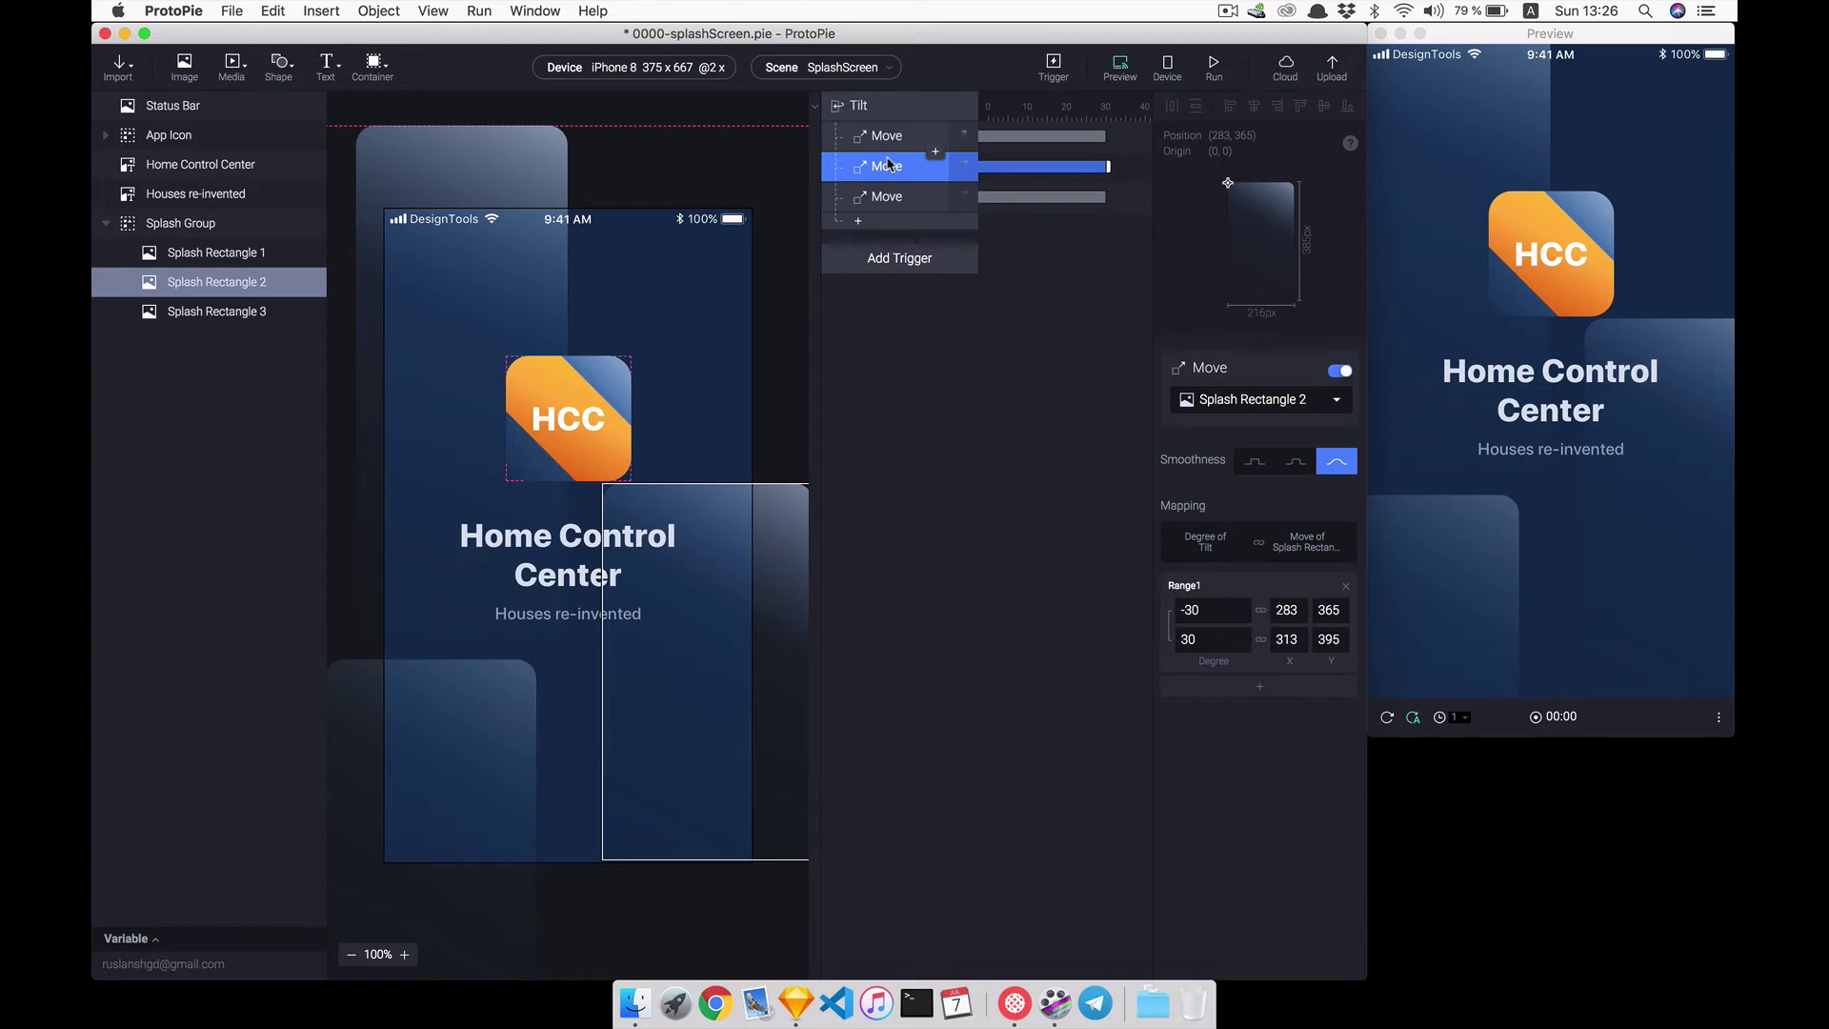
click(905, 291)
click(883, 260)
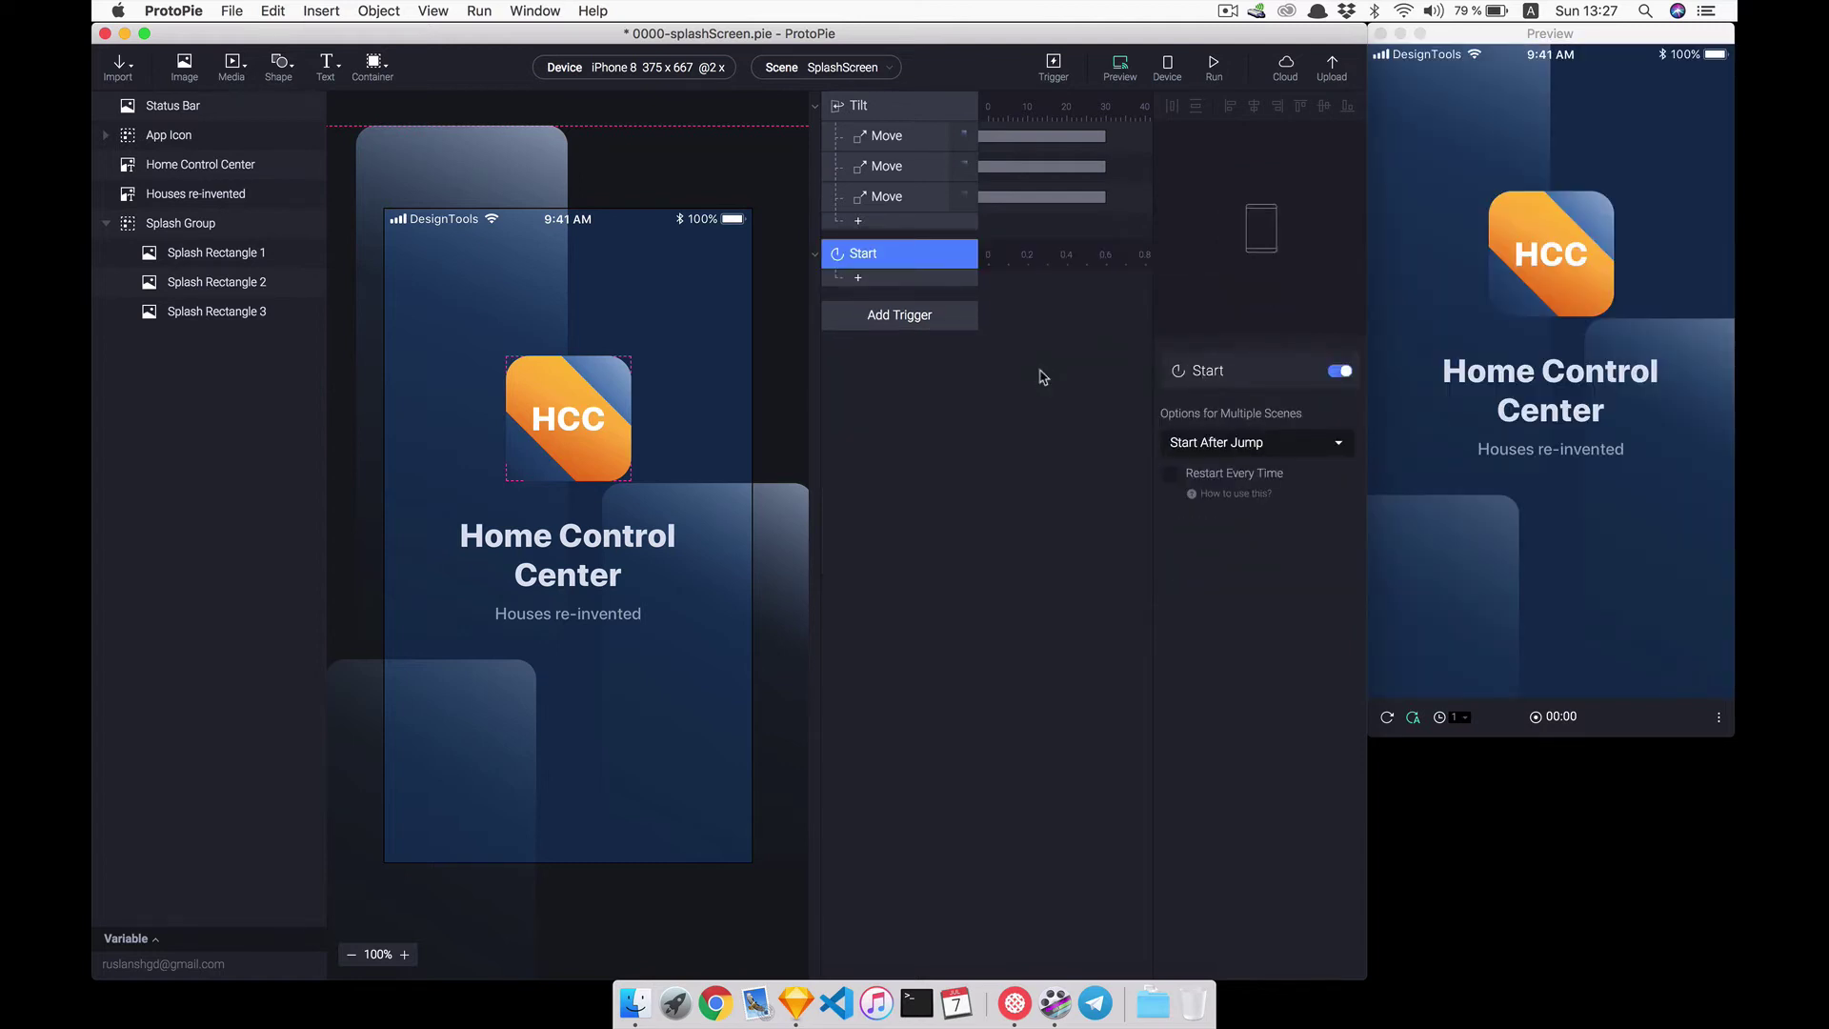
- Set the Start trigger to Start After Jump with Restart Every Time off
click(1225, 445)
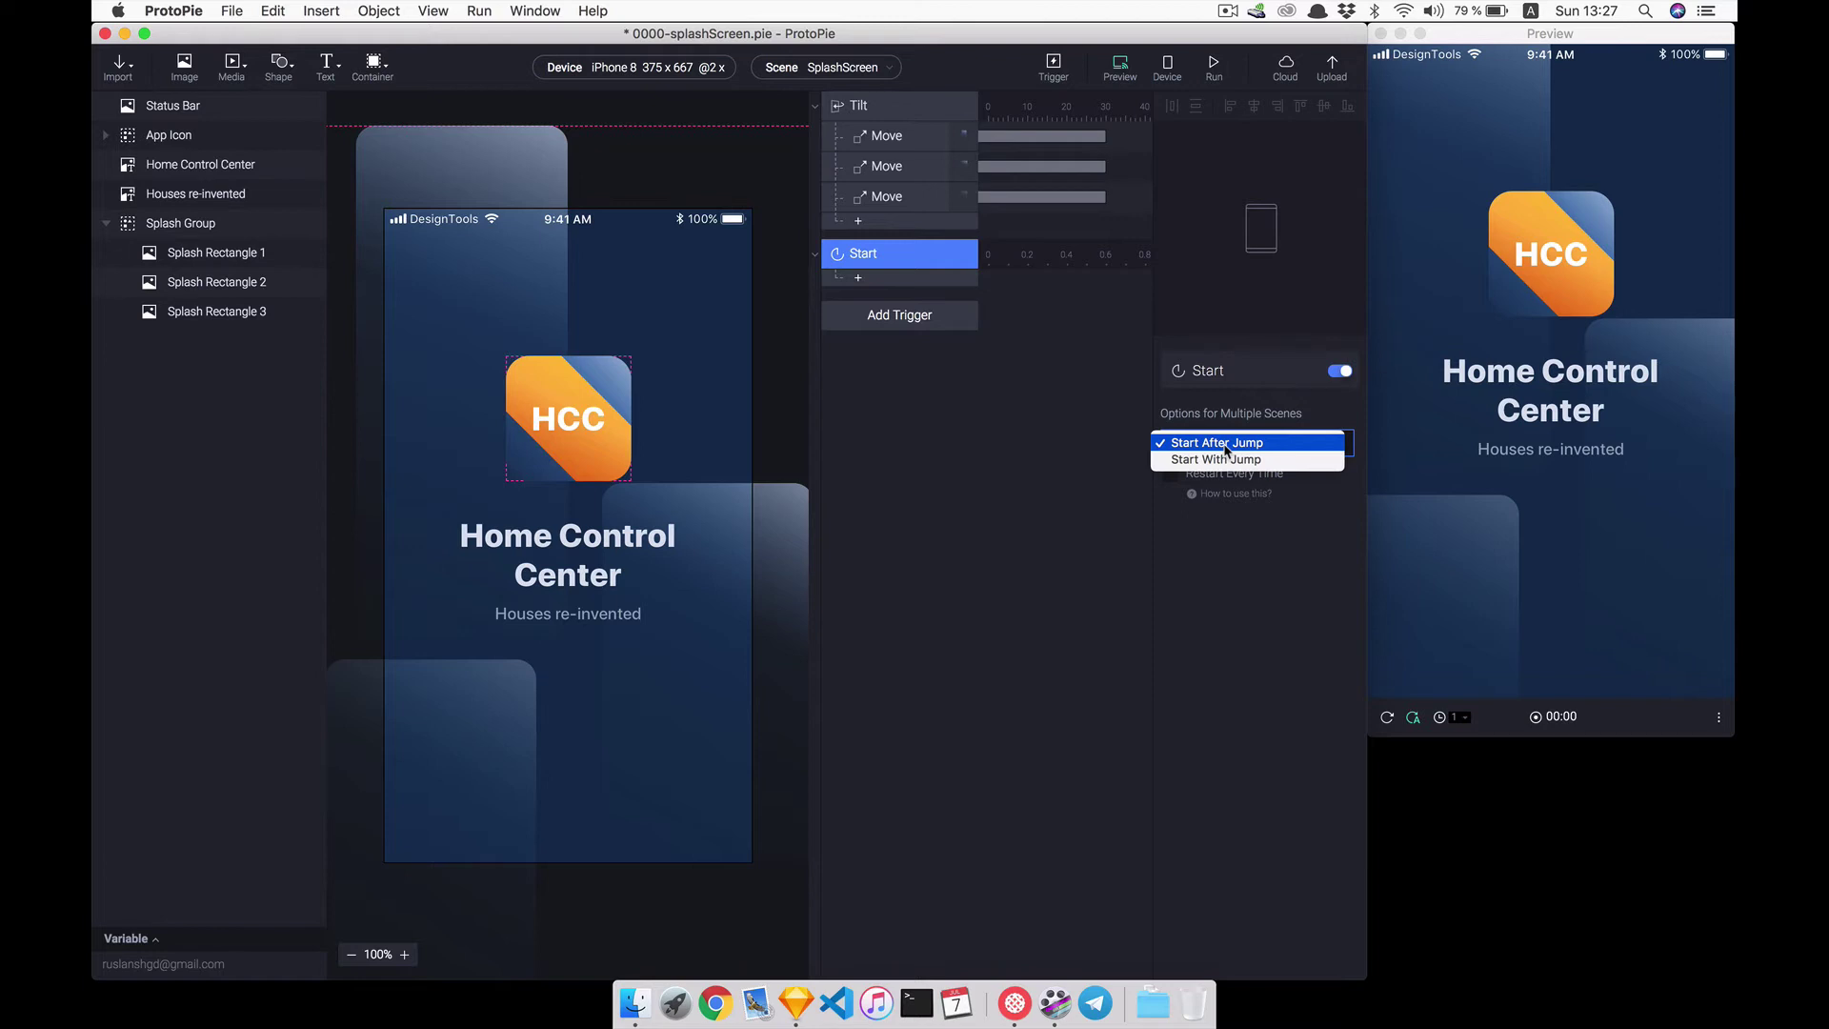
click(1229, 461)
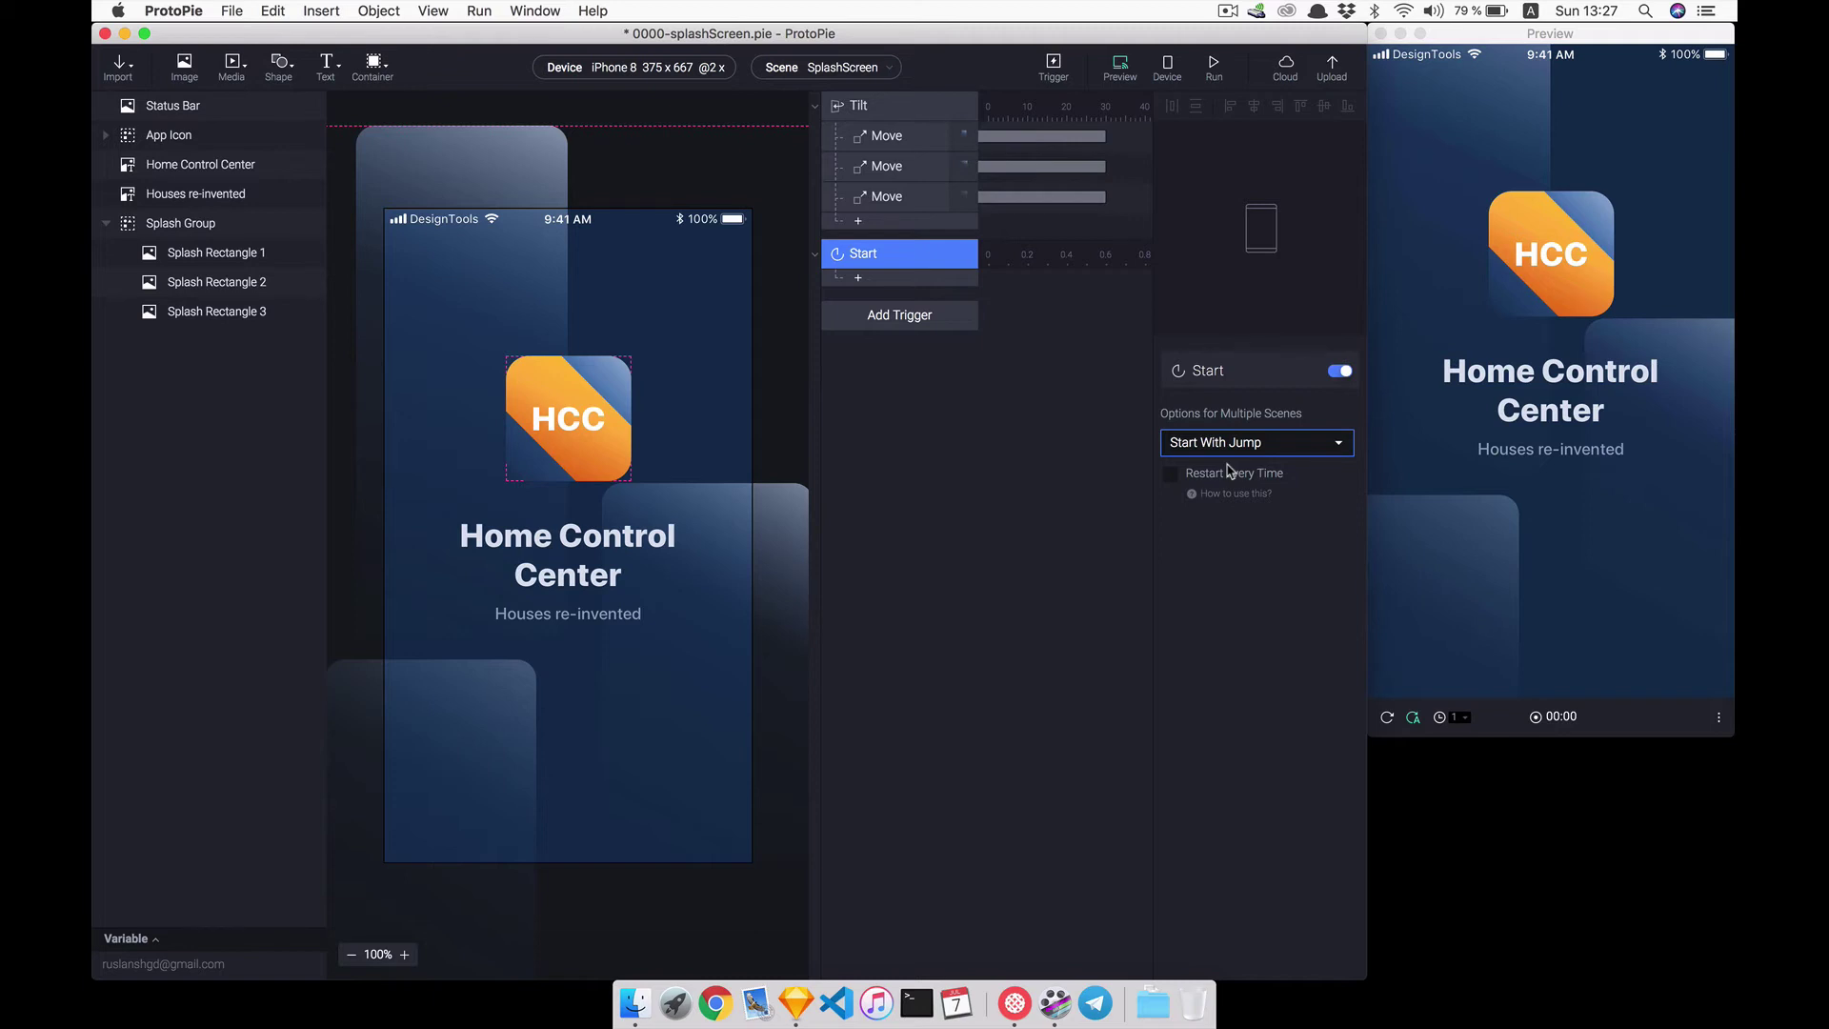
click(1226, 481)
click(1226, 482)
click(1238, 442)
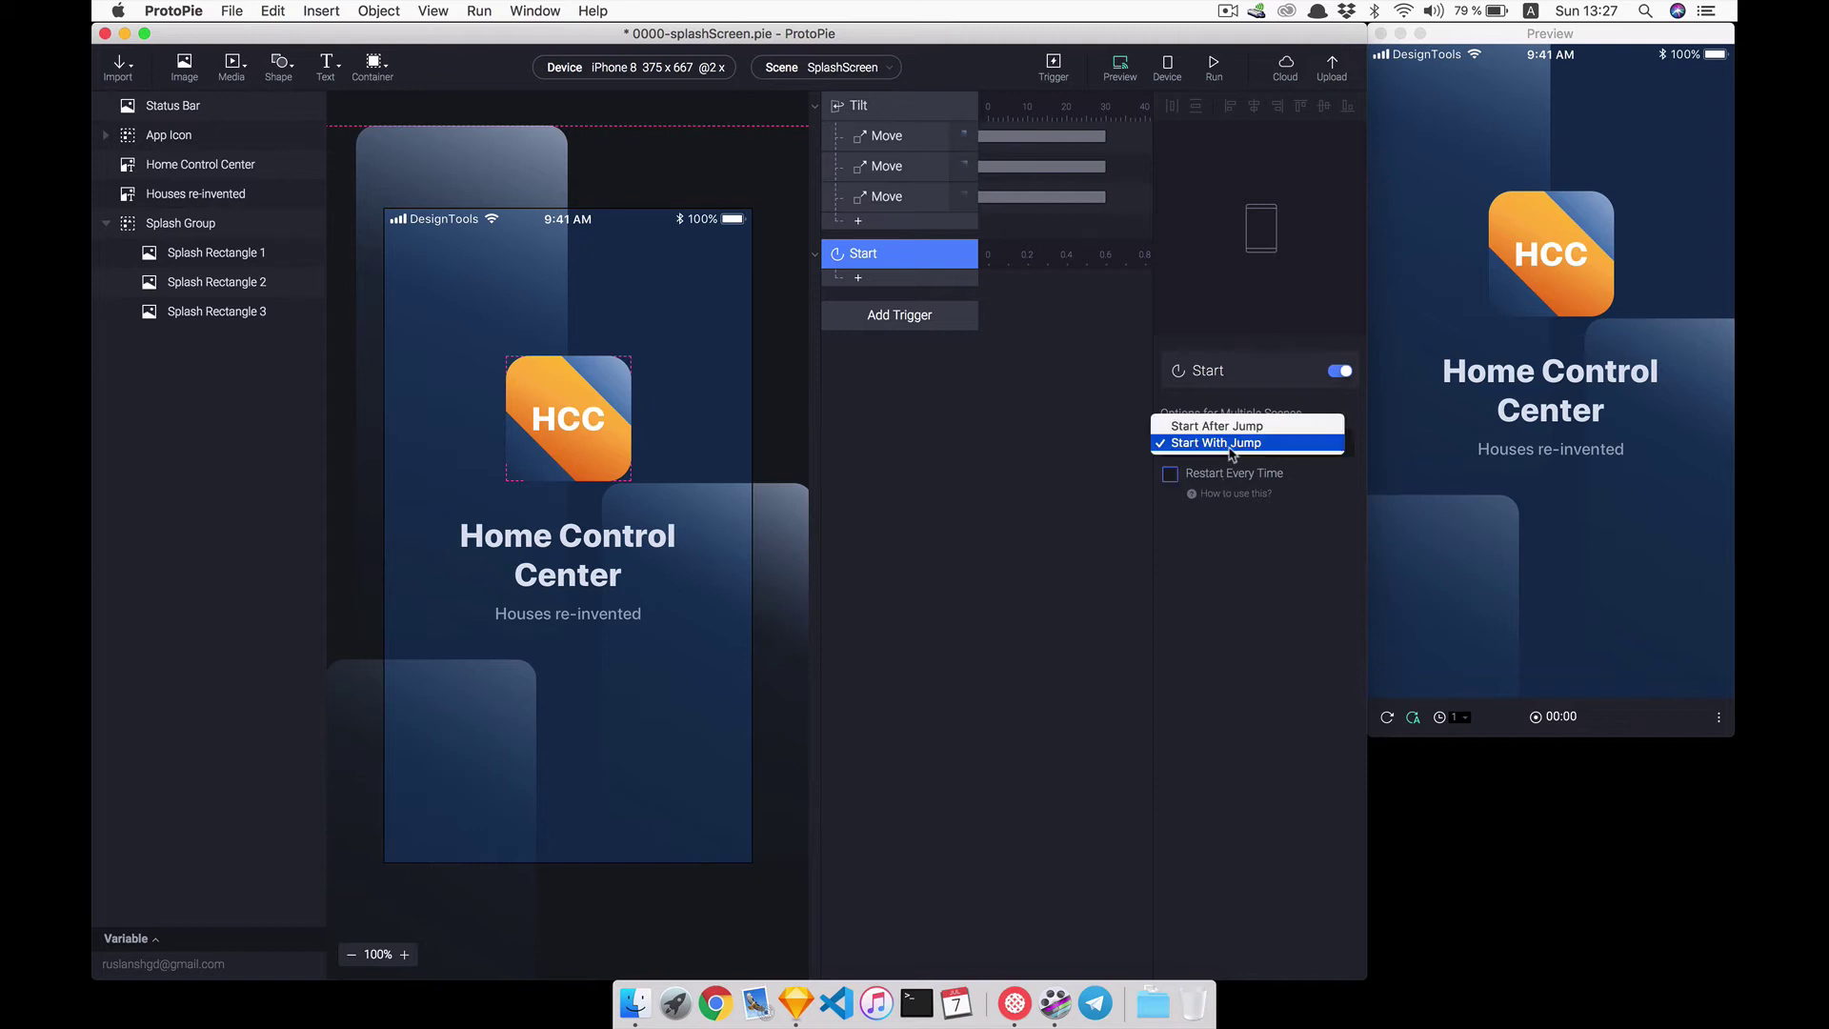
click(1210, 442)
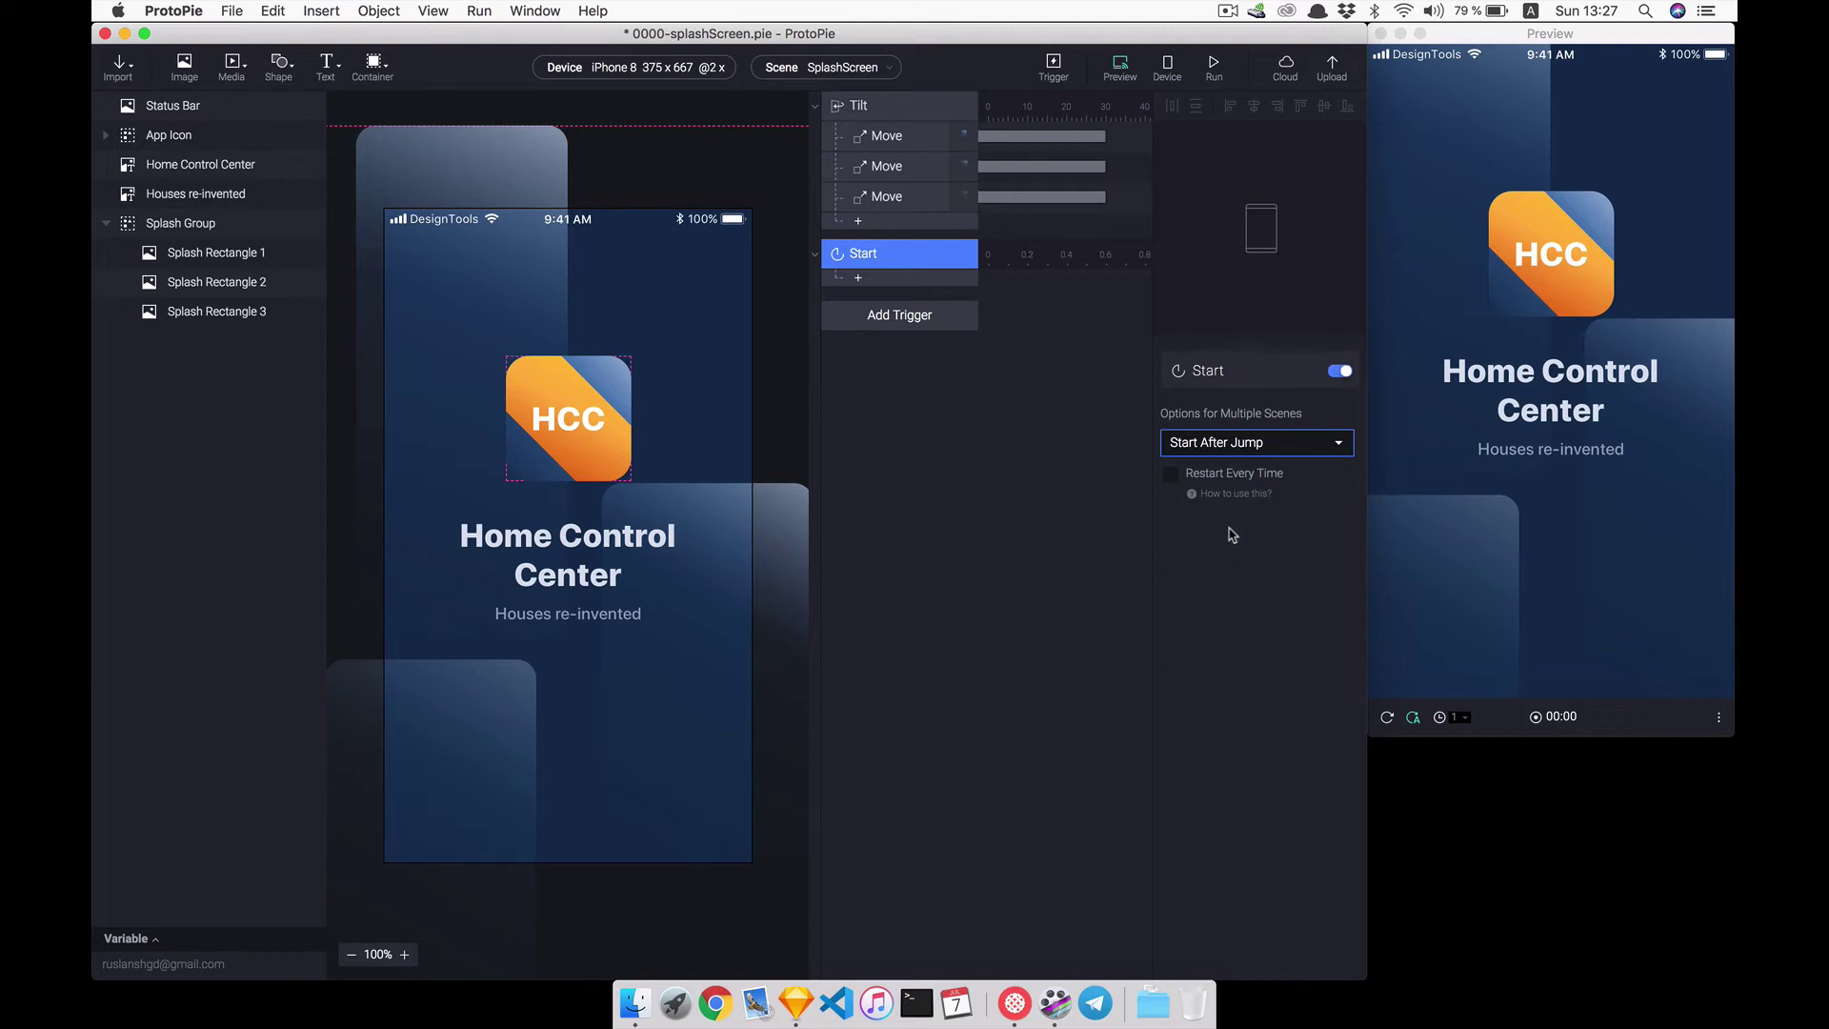
click(943, 280)
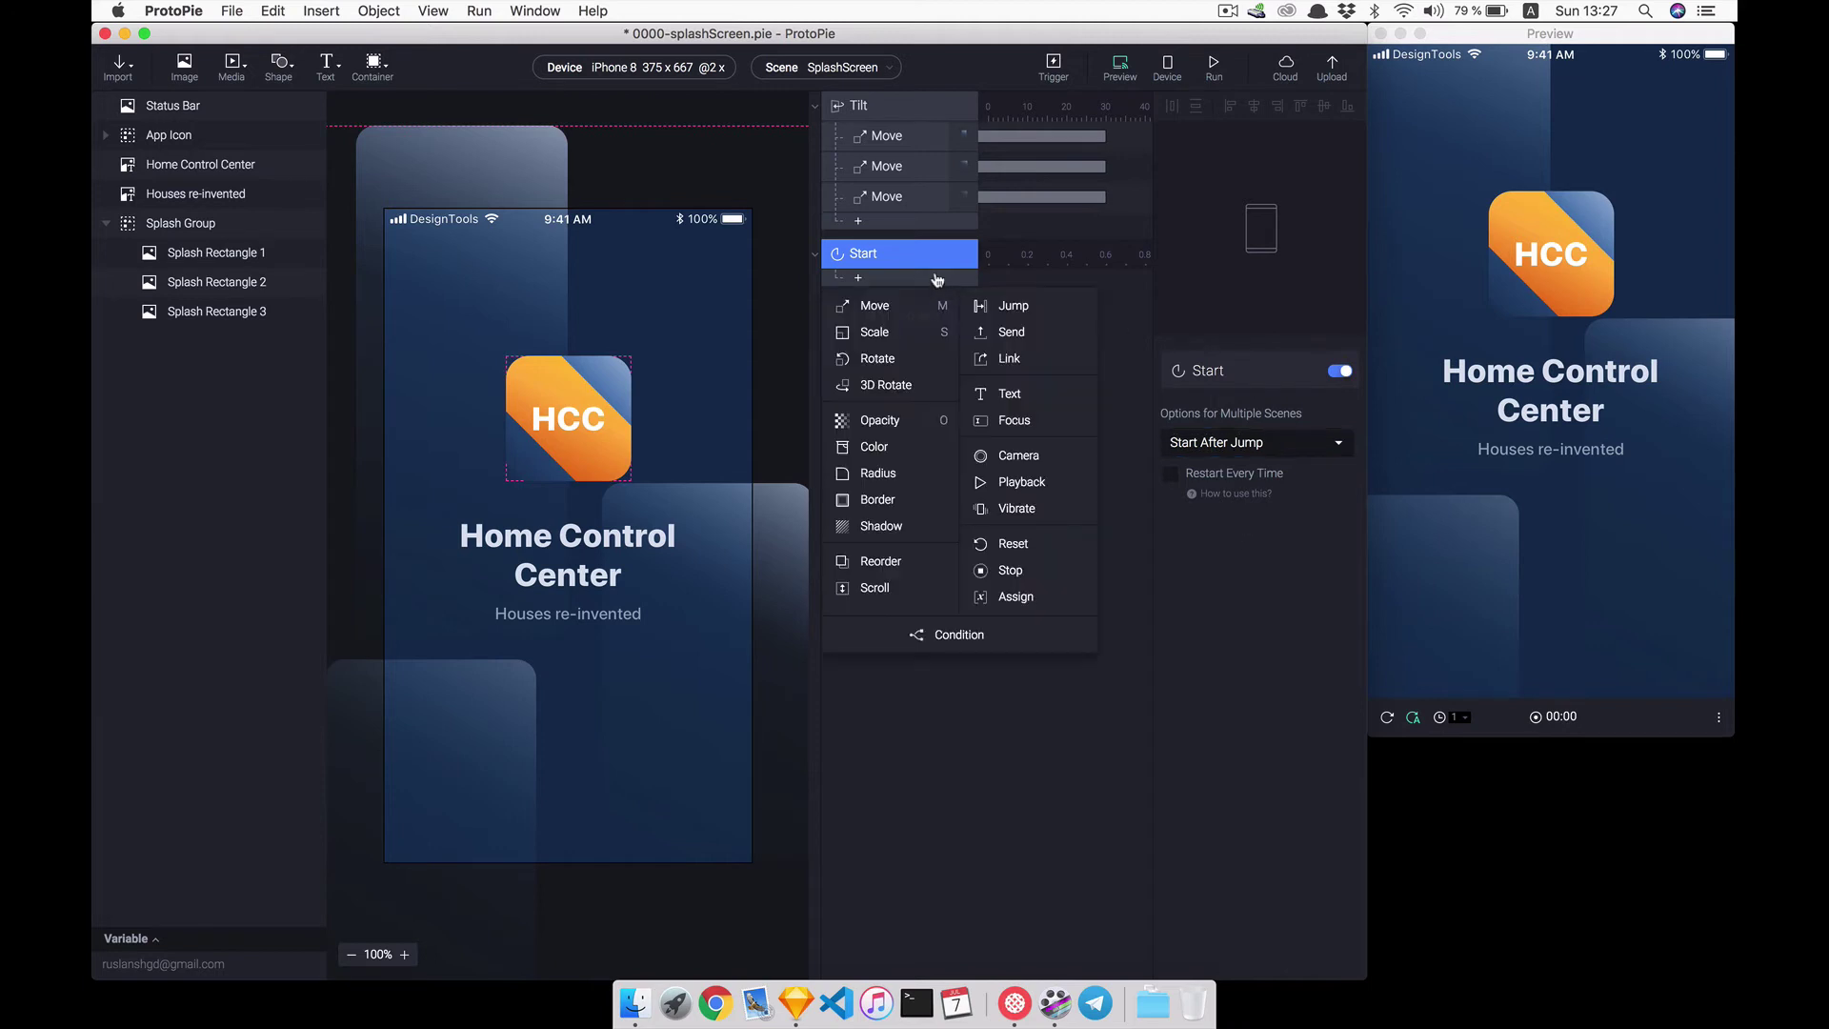
- Add a Jump response under Start targeting the Onboarding scene
click(993, 307)
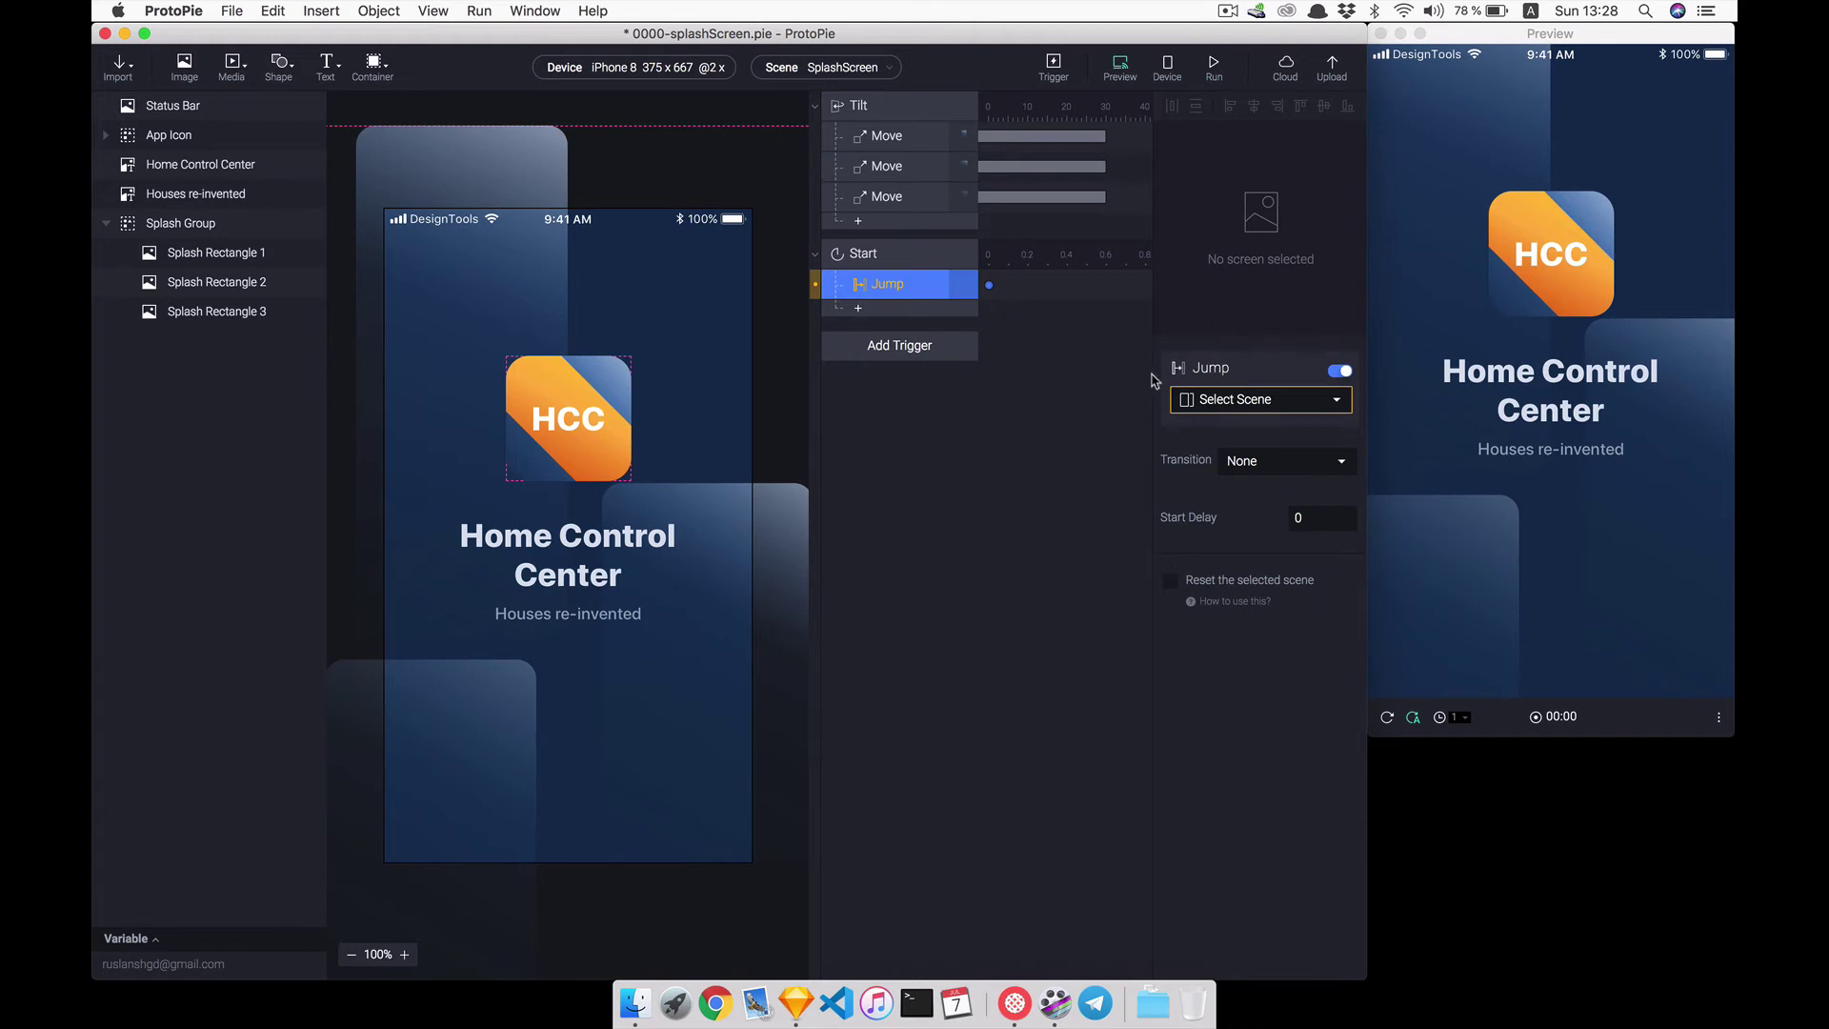
click(1208, 404)
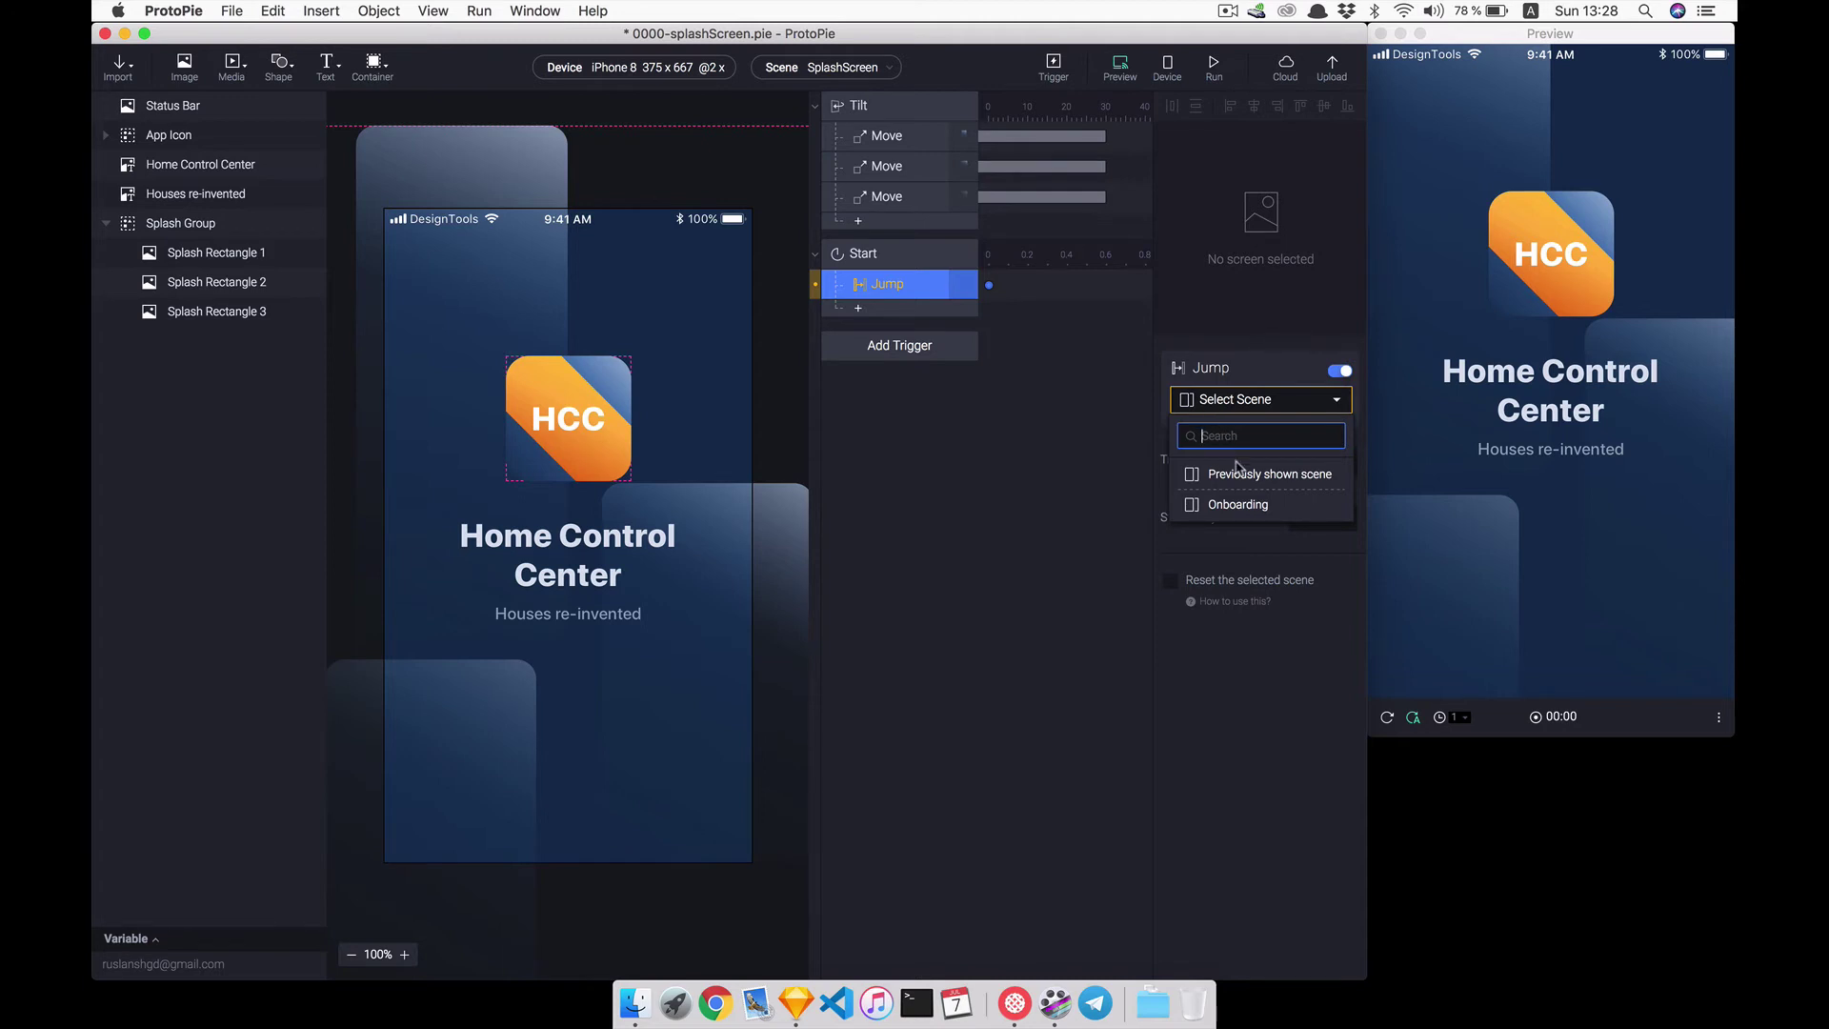
click(1236, 505)
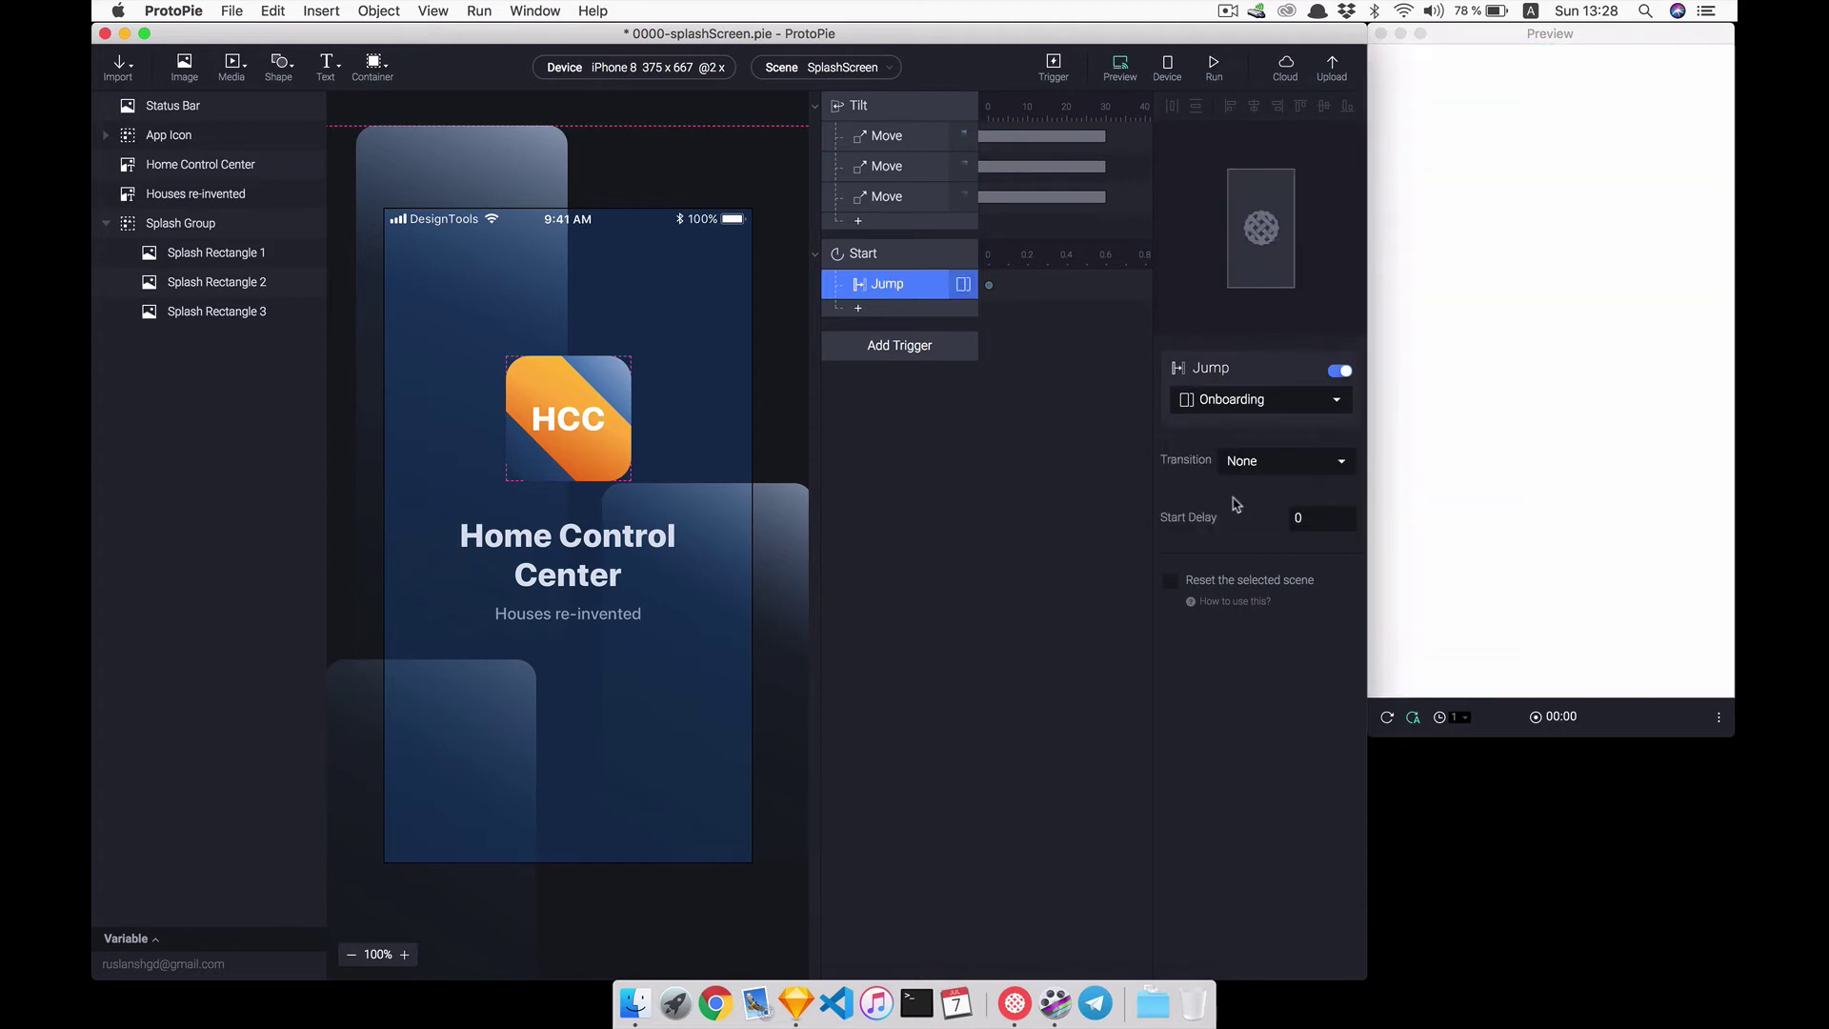
click(1243, 411)
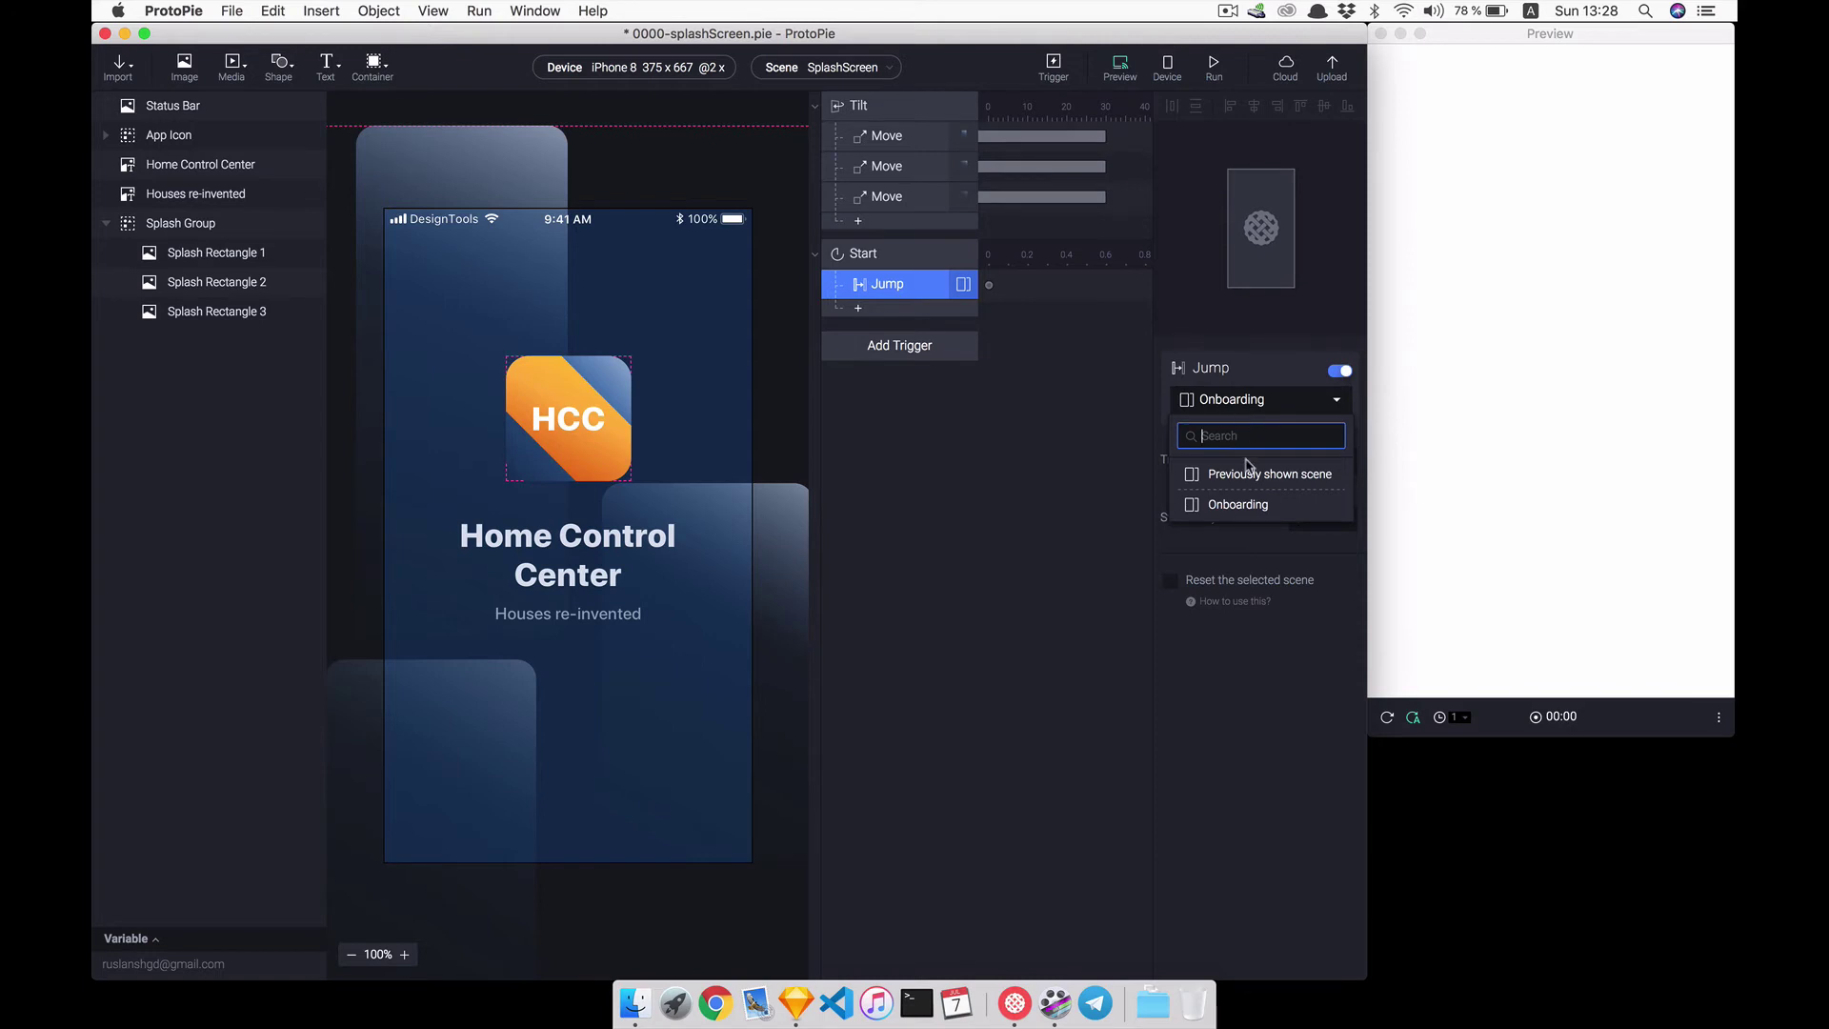
click(1250, 473)
click(1254, 406)
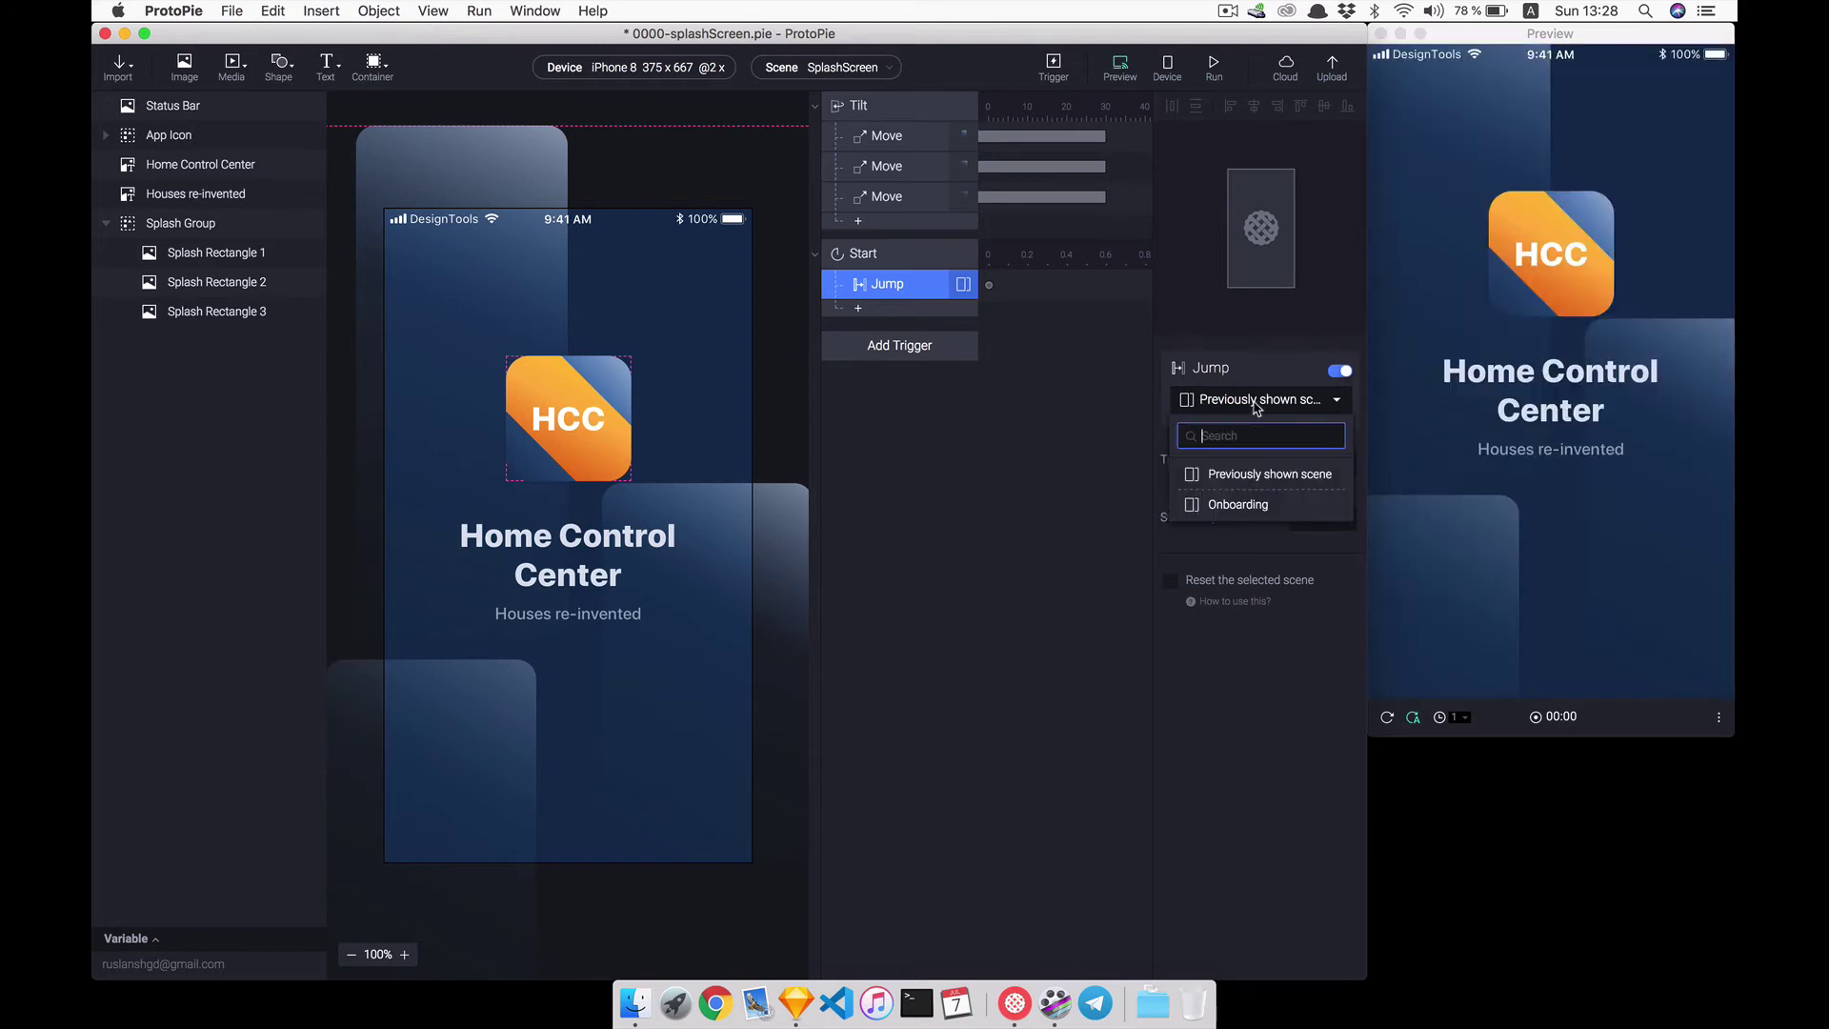
click(1261, 505)
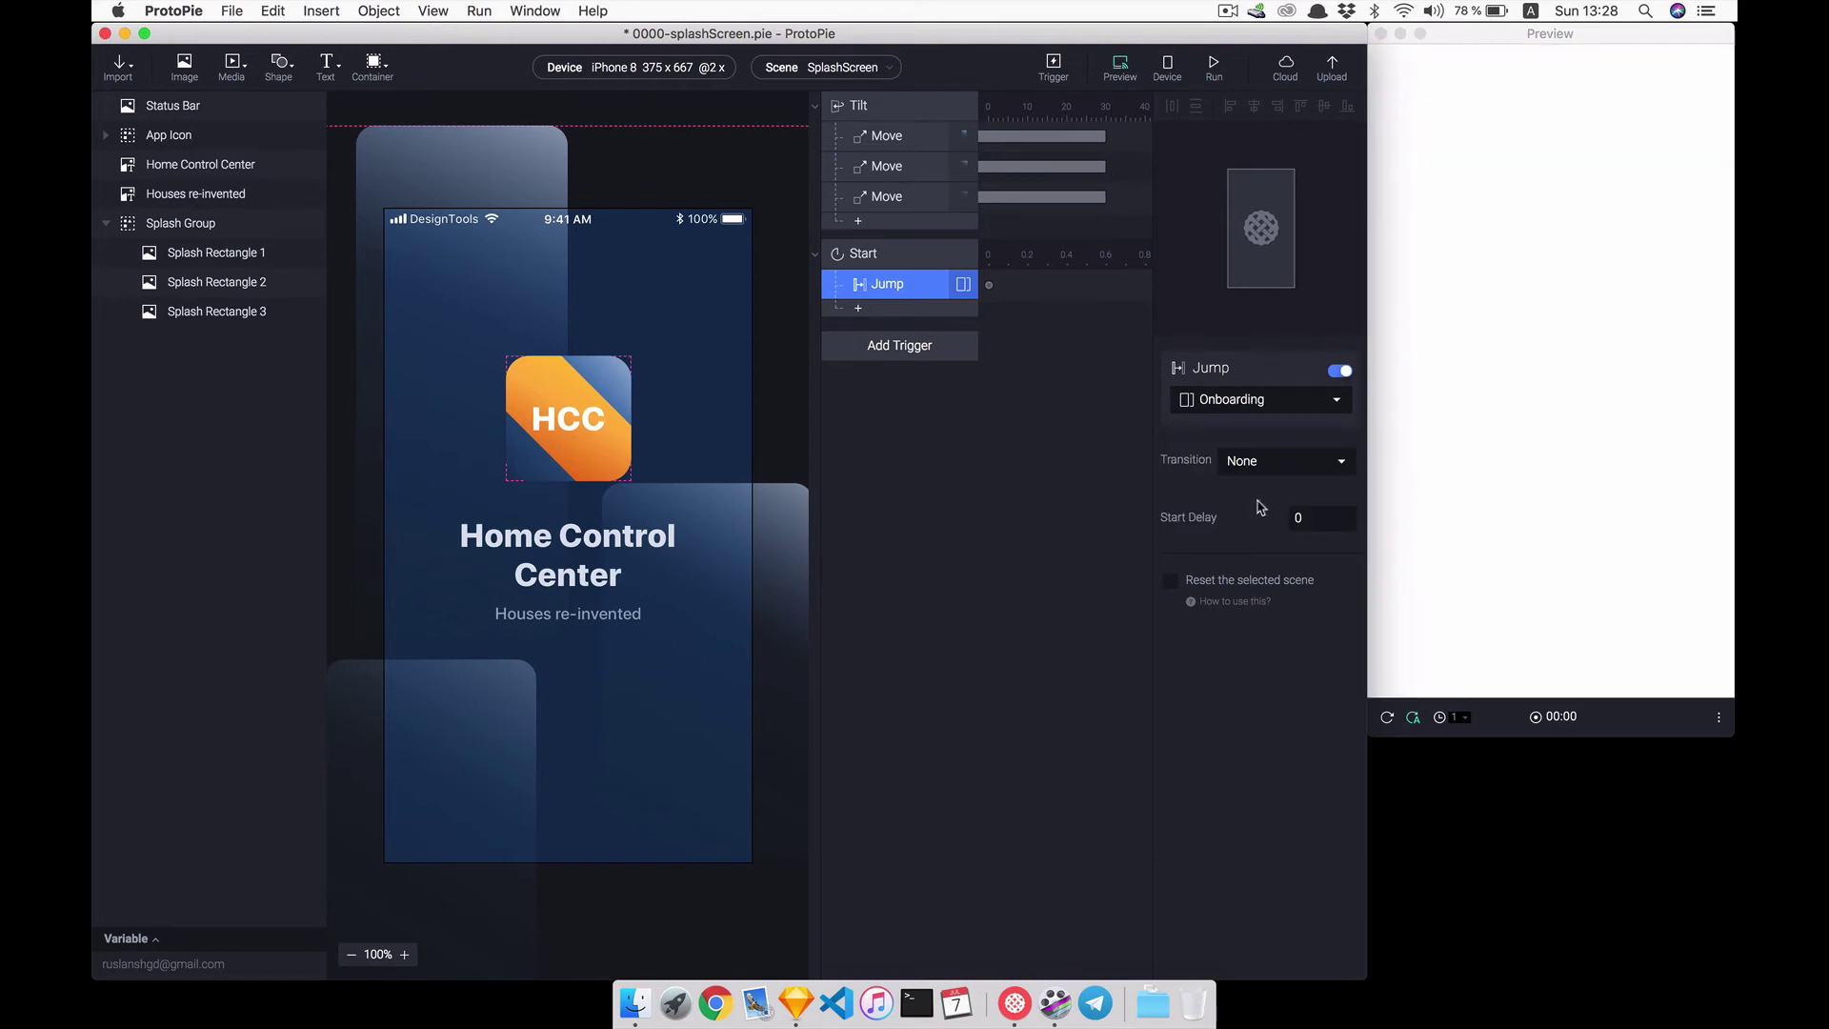
- Give the jump a Fade transition and reset the Onboarding scene on arrival
click(1262, 462)
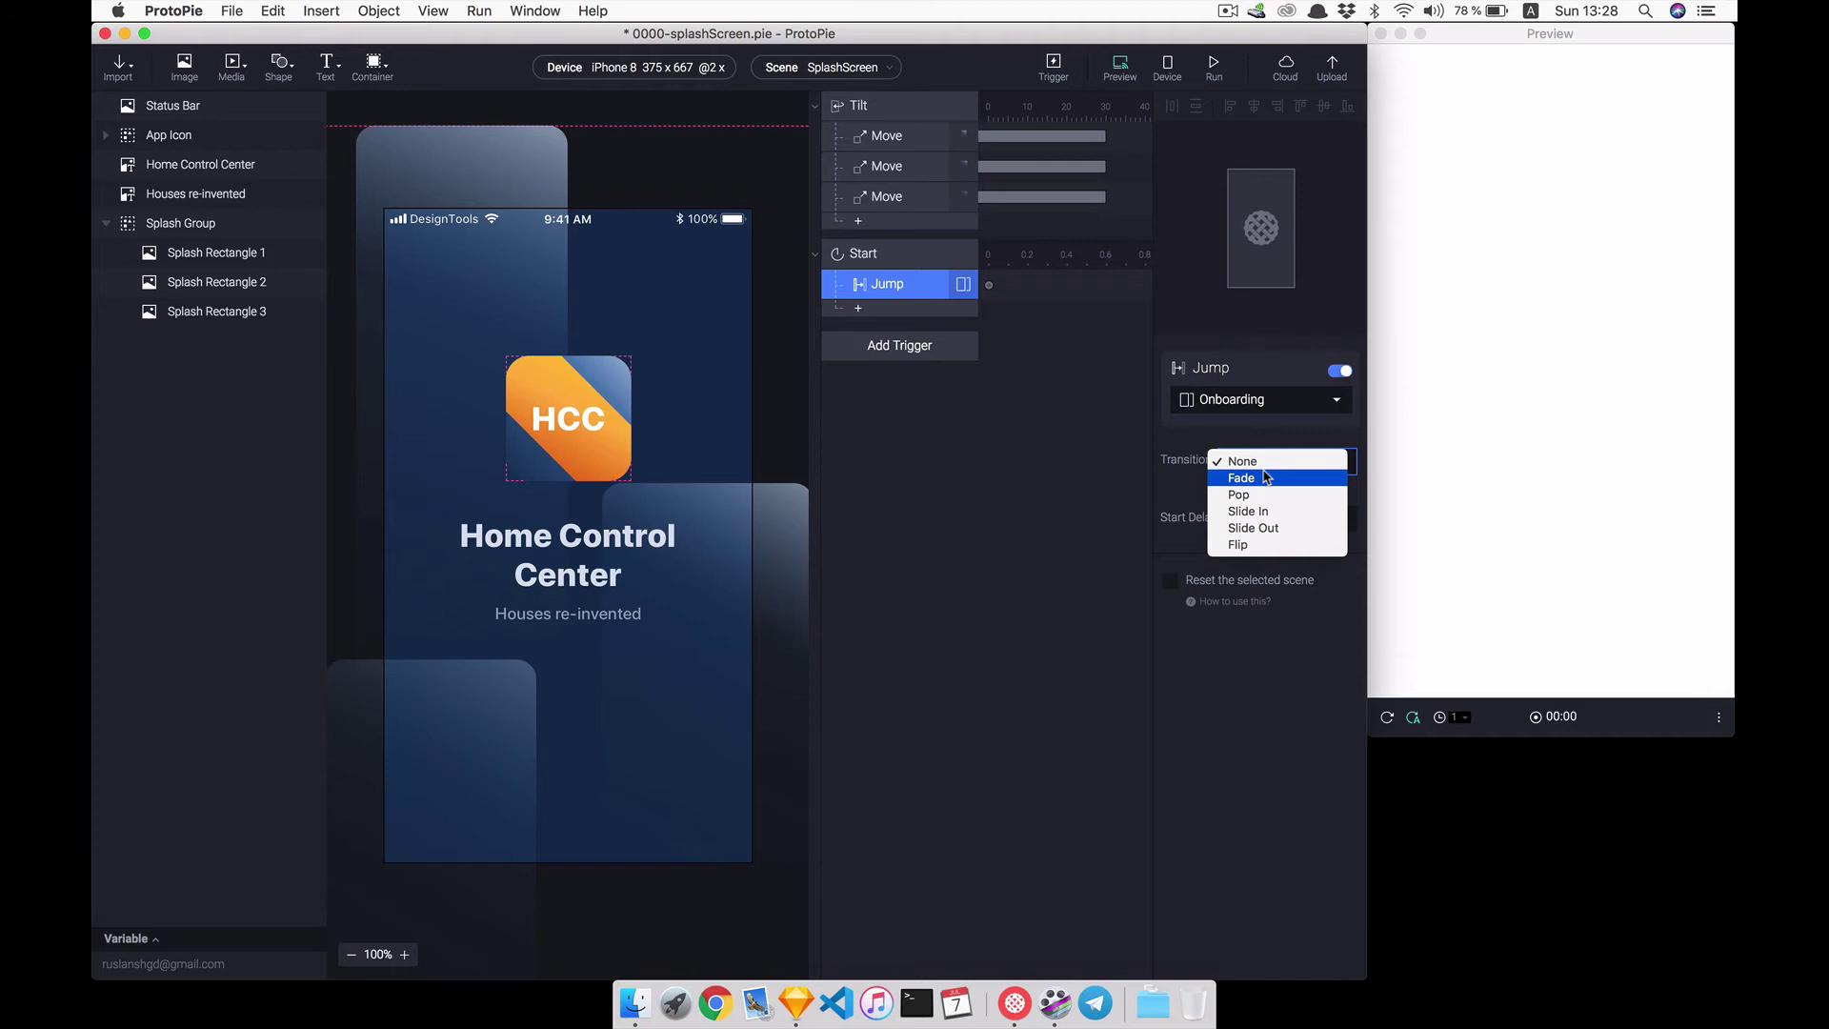
click(1266, 477)
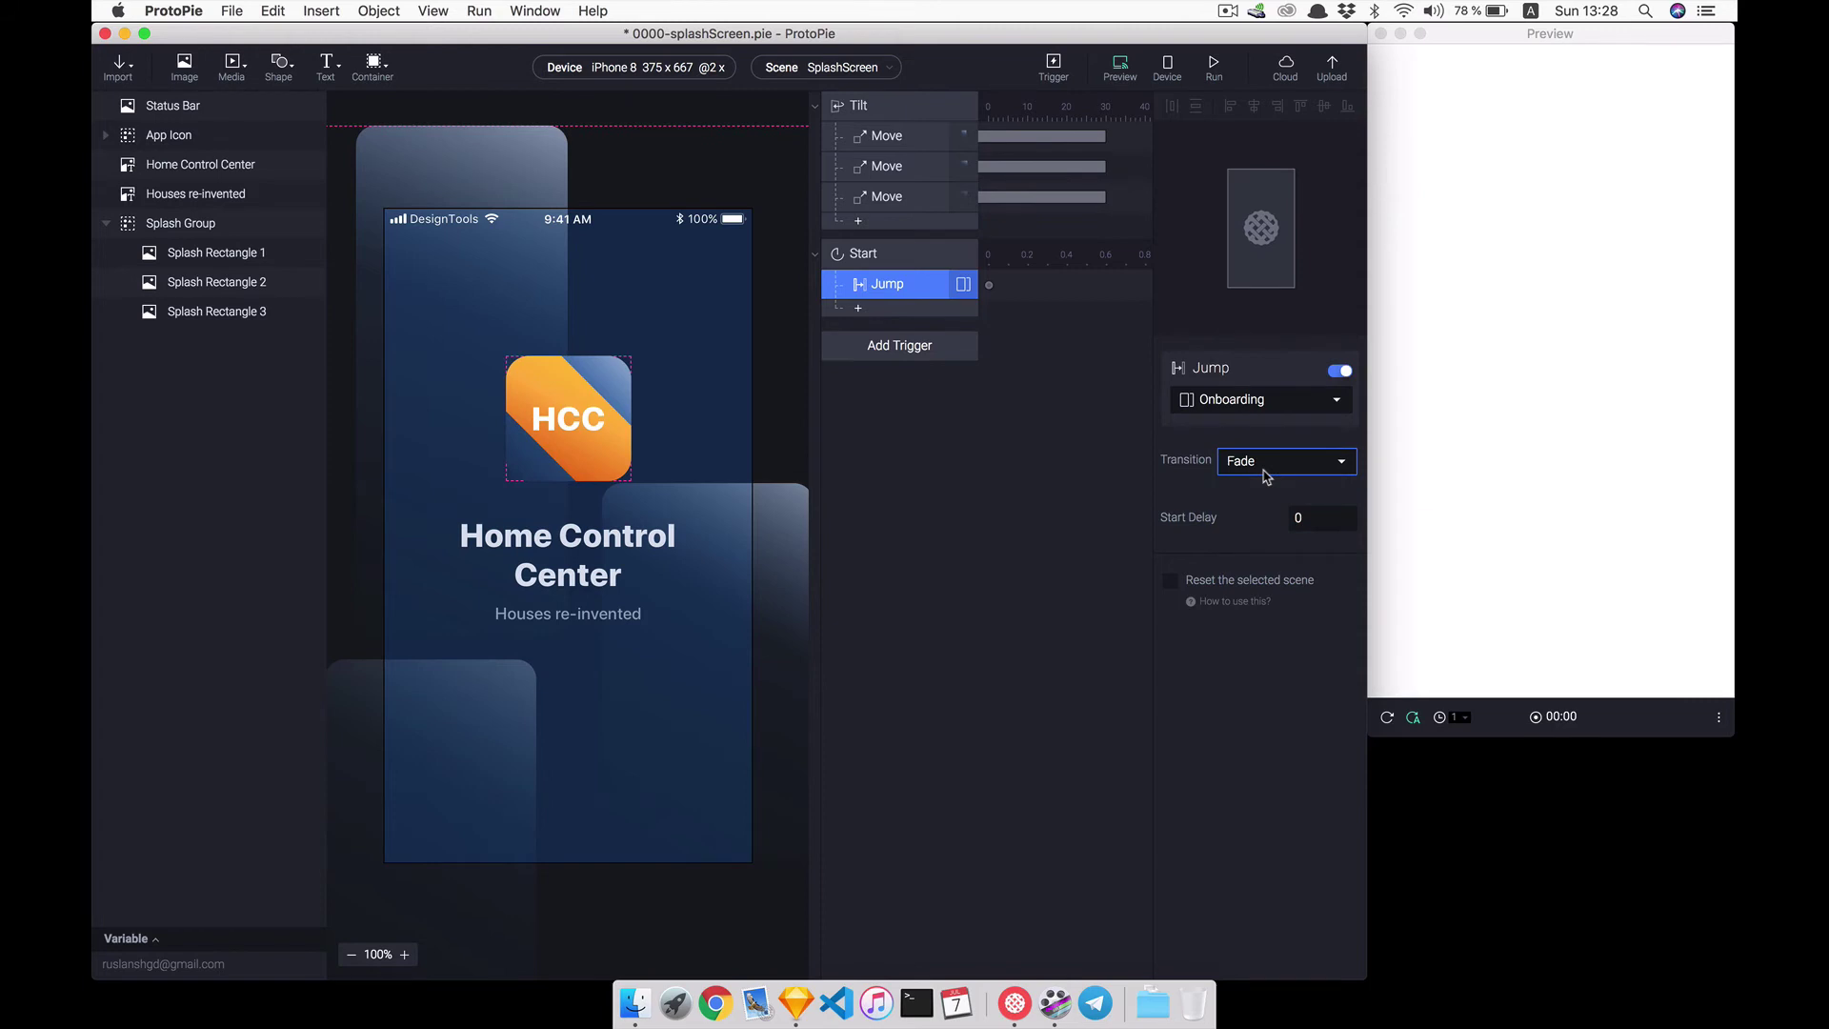
click(1248, 581)
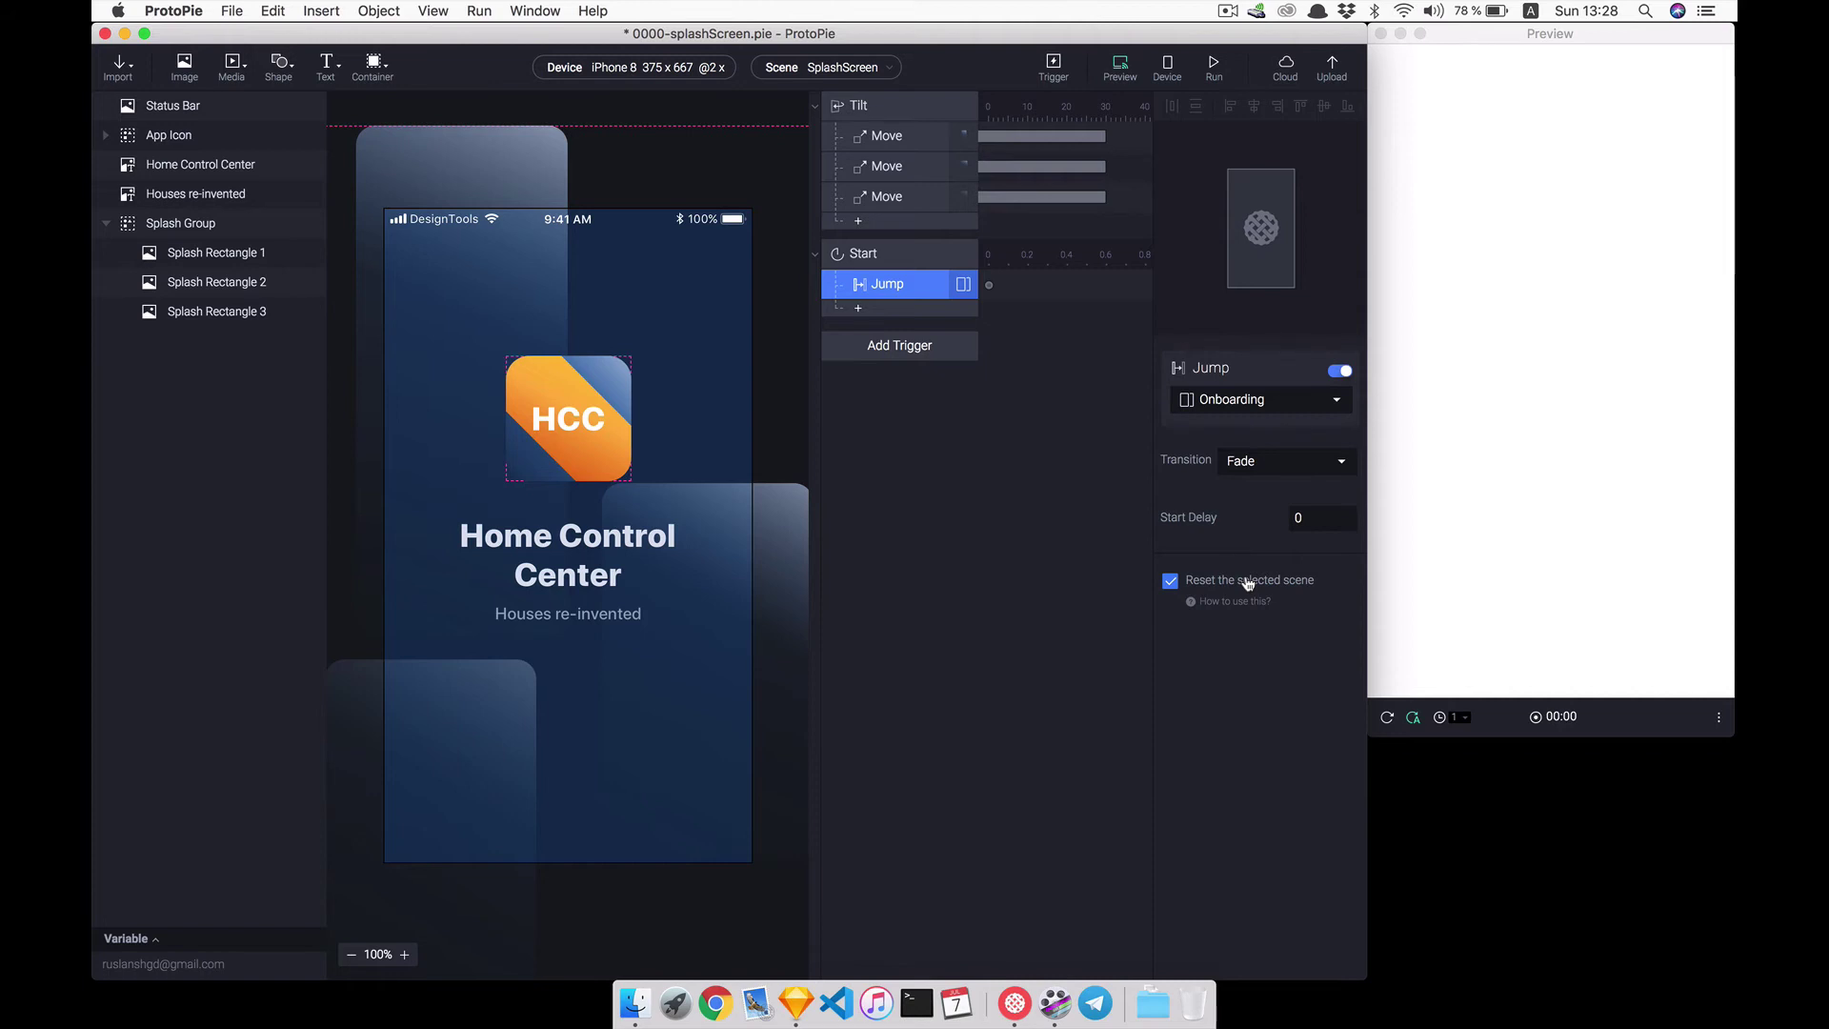
click(1304, 517)
- Set the jump's start delay to 2 and collapse Splash Group
text(2)
click(105, 224)
- Add Move and Opacity responses under Start for the App Icon
click(165, 135)
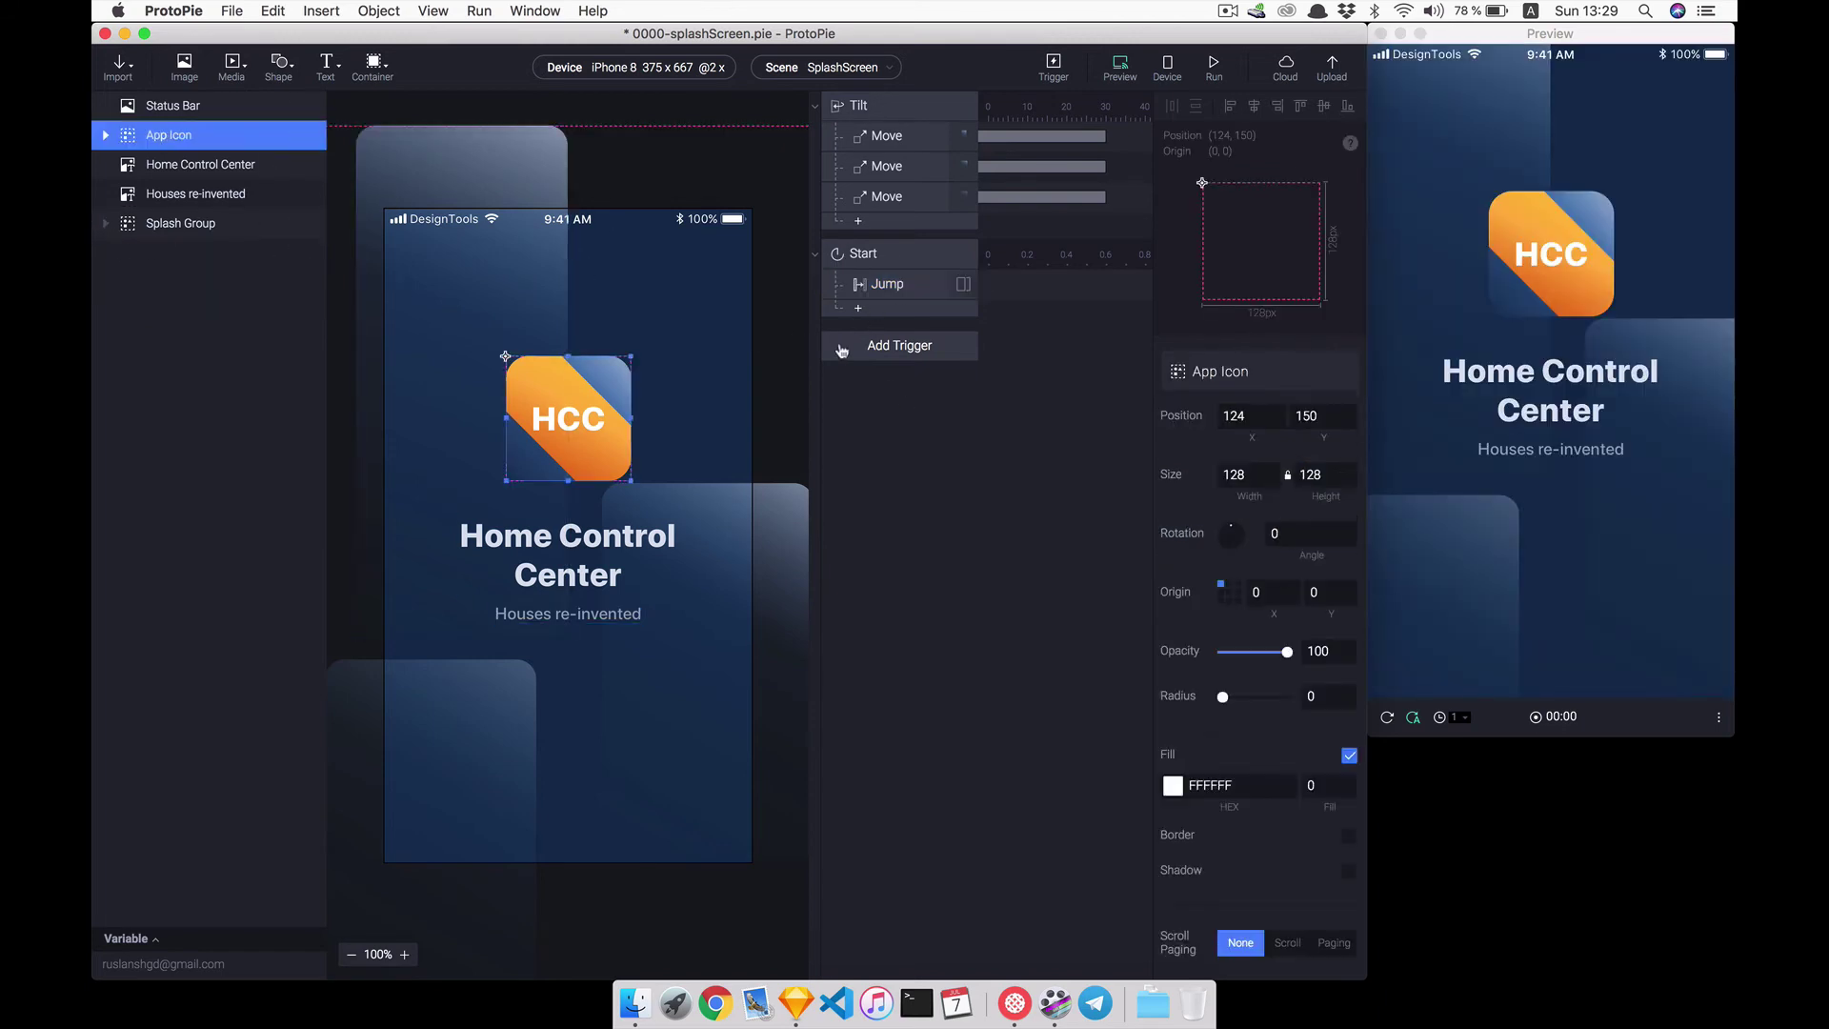
click(857, 307)
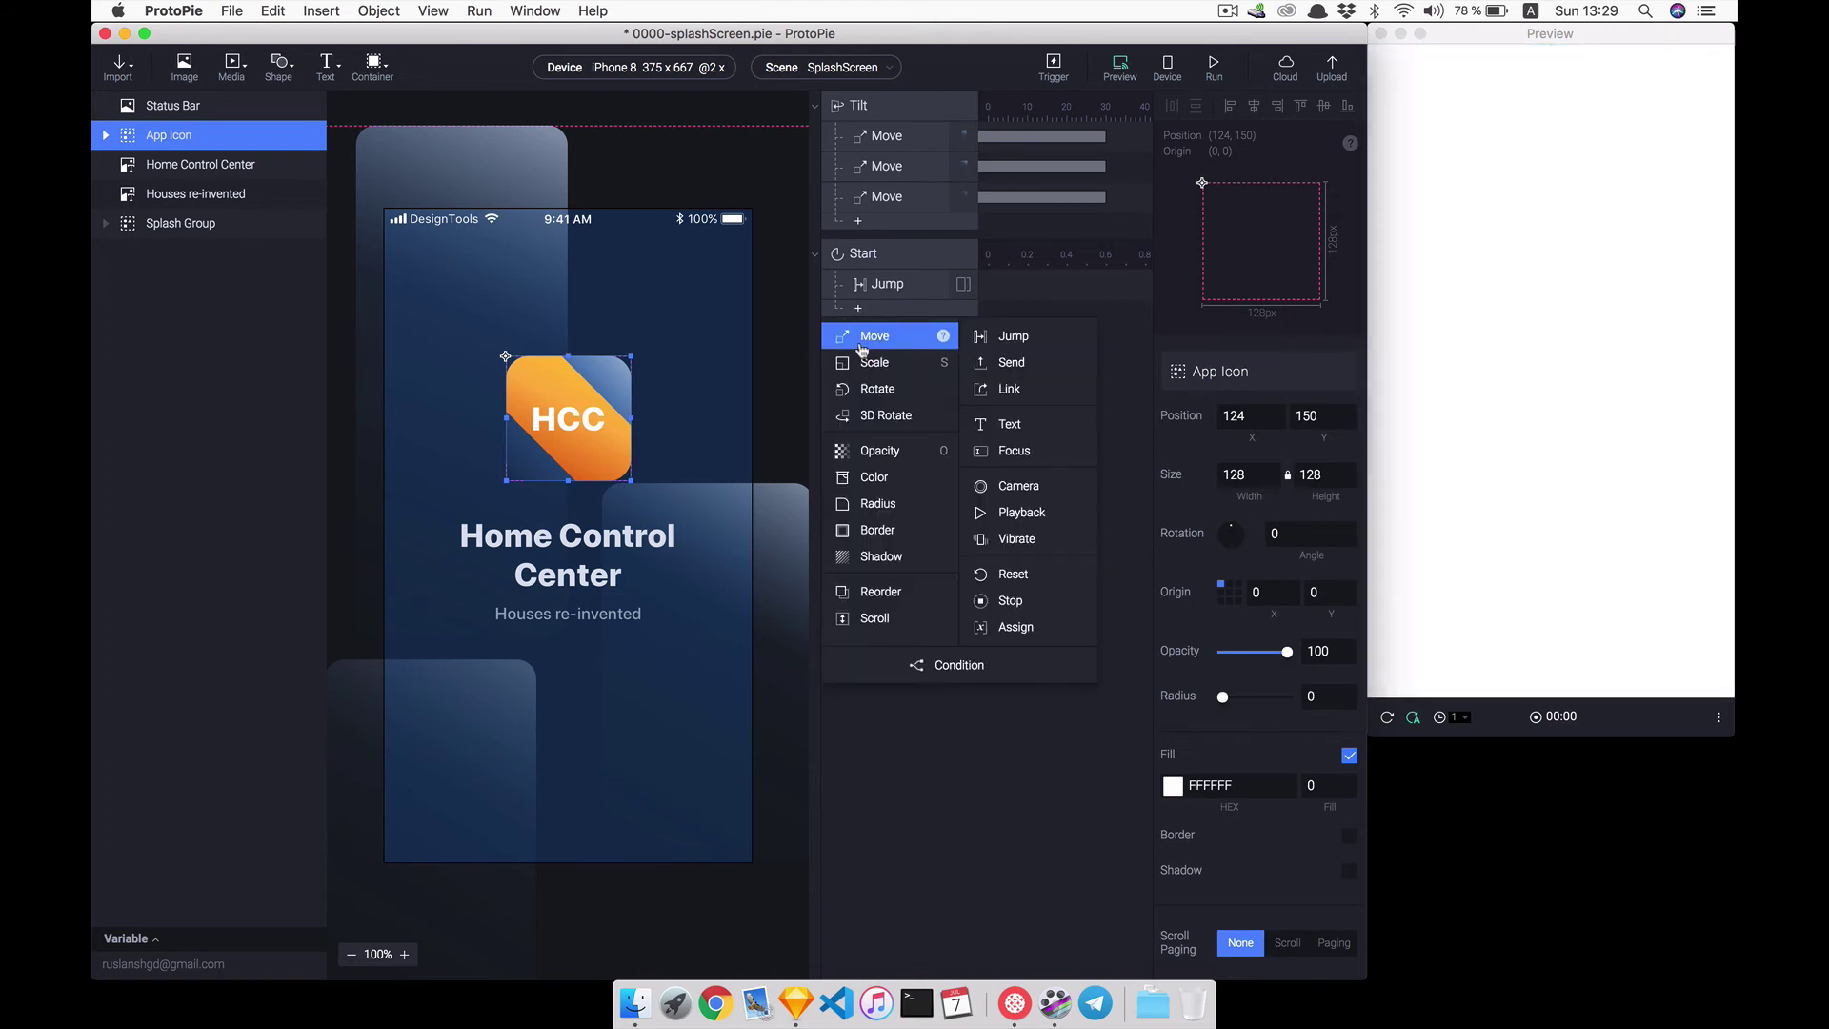
click(862, 336)
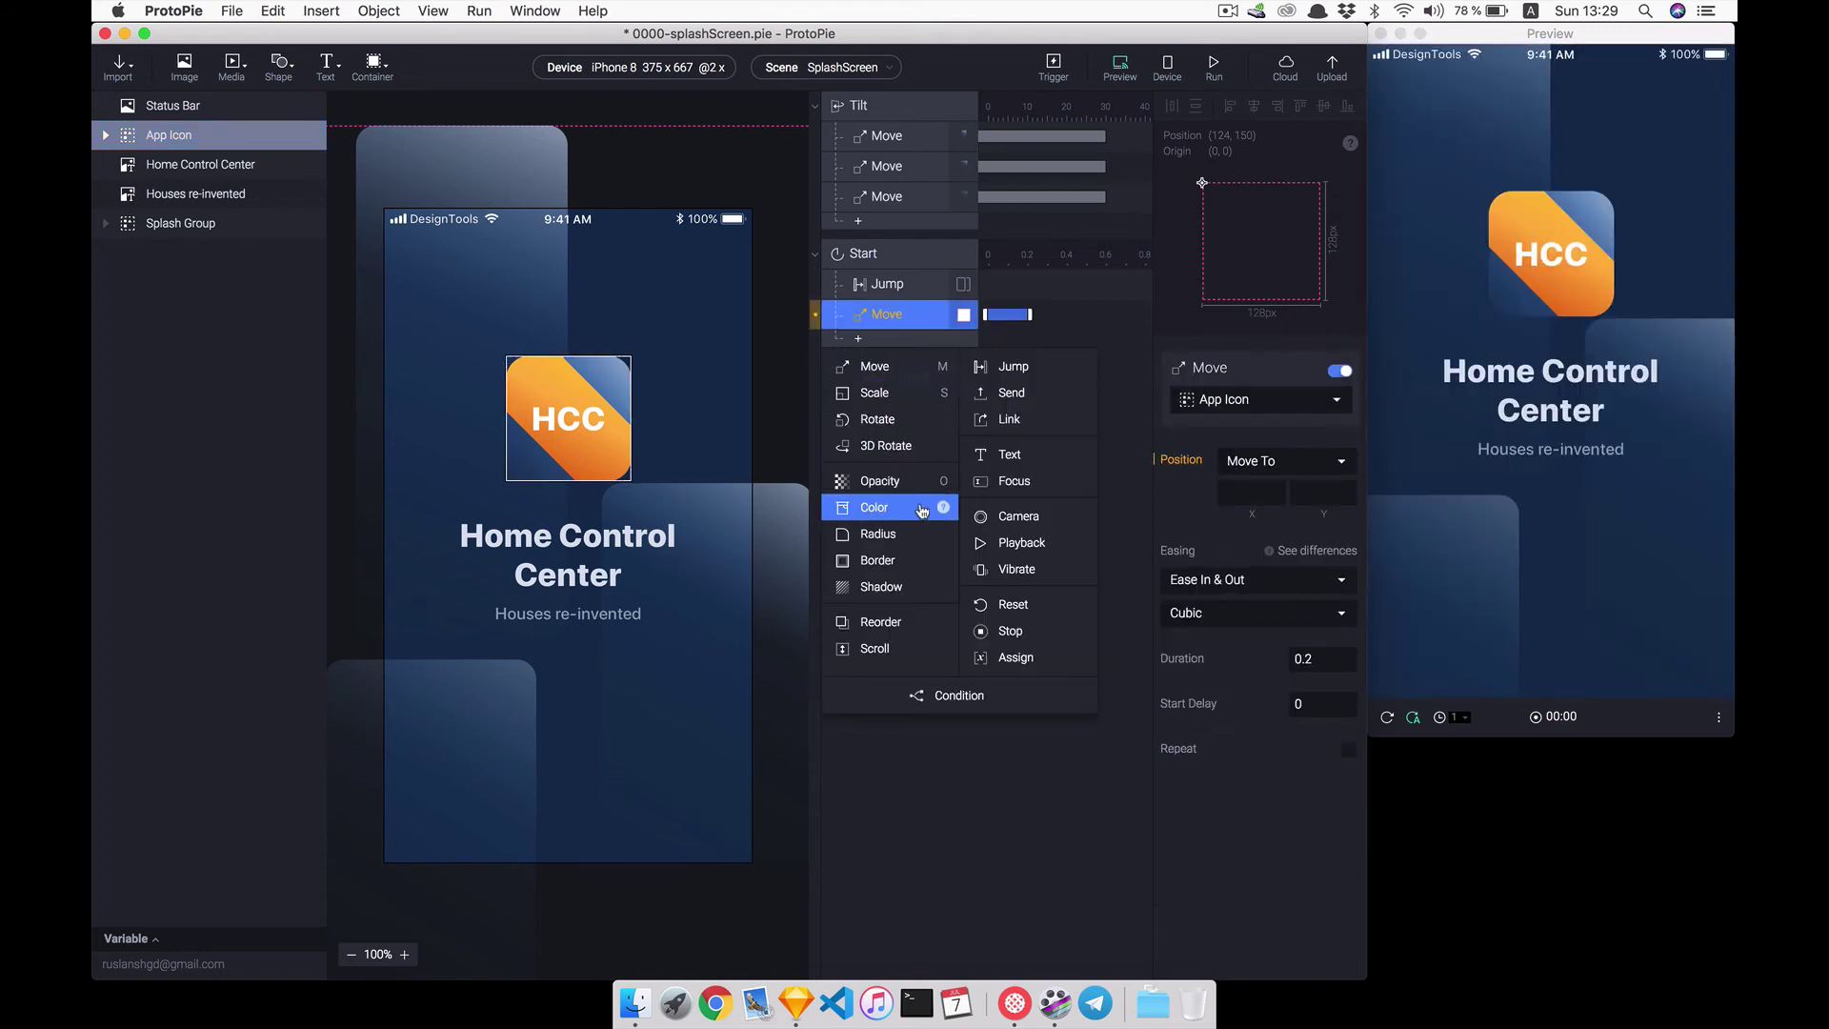
click(879, 481)
- Add Move and Opacity responses for the Home Control Center title
click(195, 165)
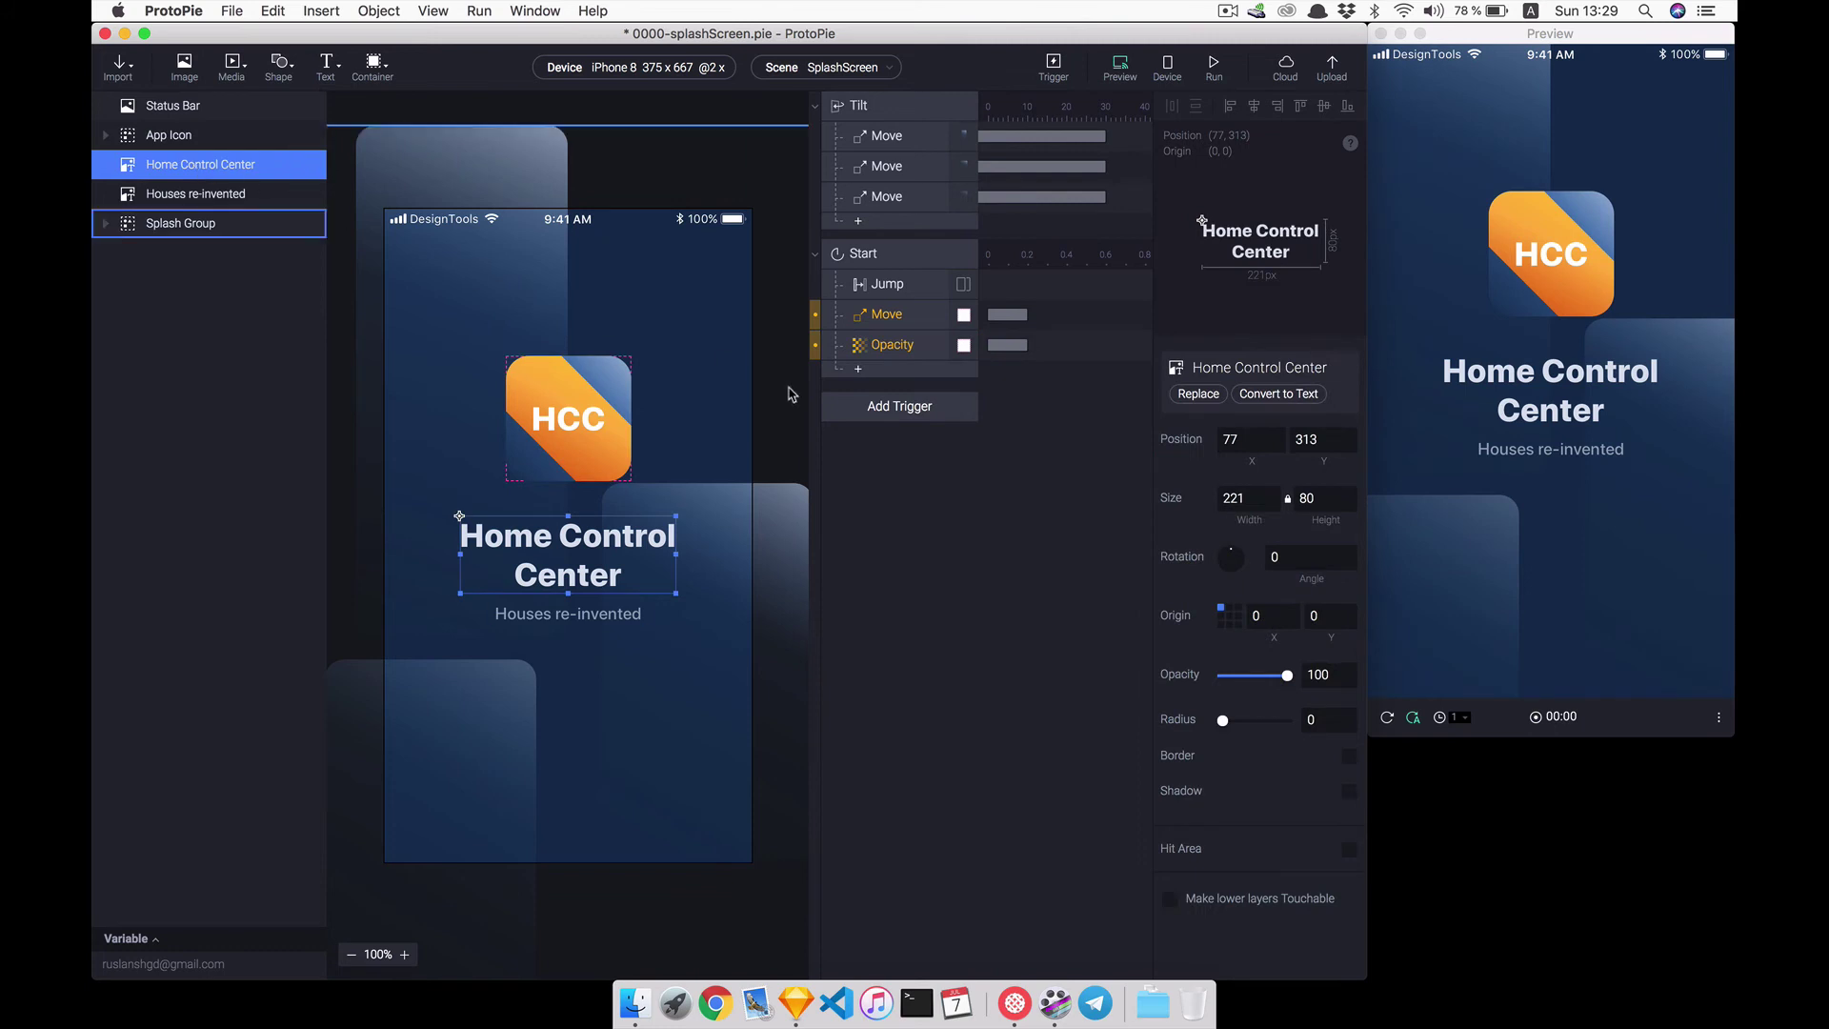
click(858, 368)
click(867, 386)
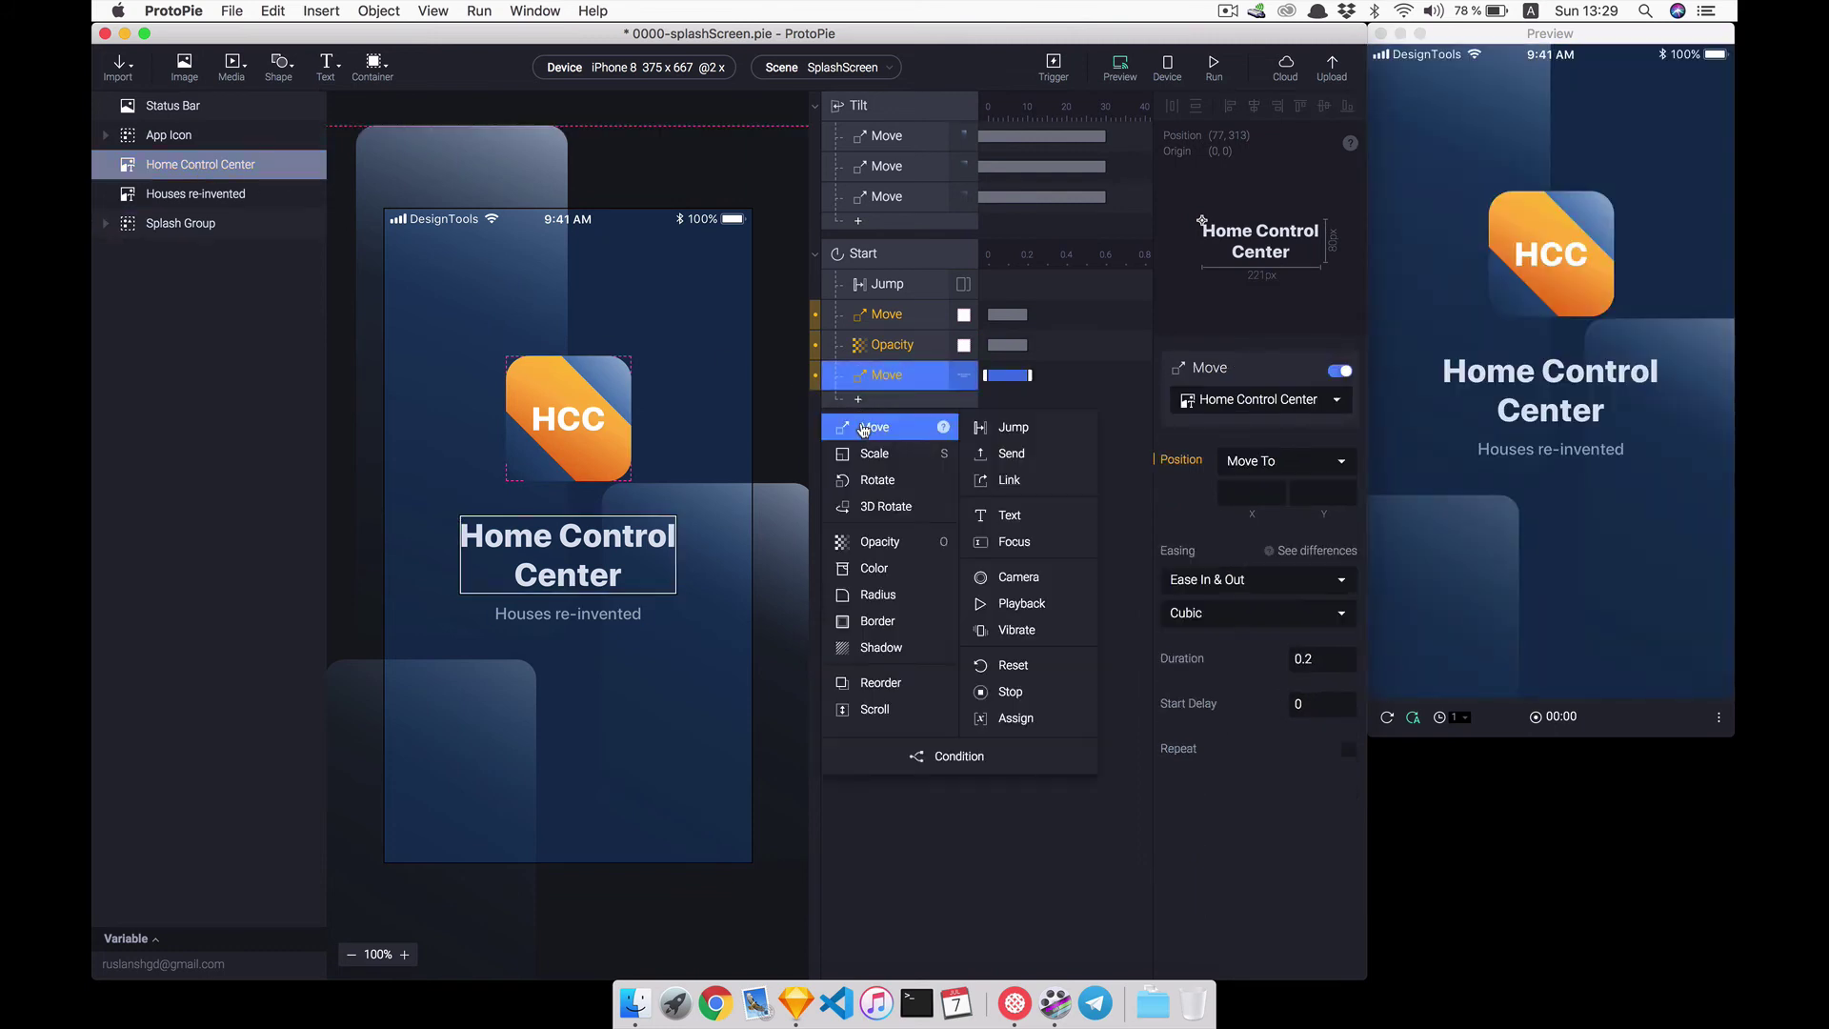
click(871, 548)
- Add Move and Opacity responses for the Houses re-invented subtitle
click(222, 200)
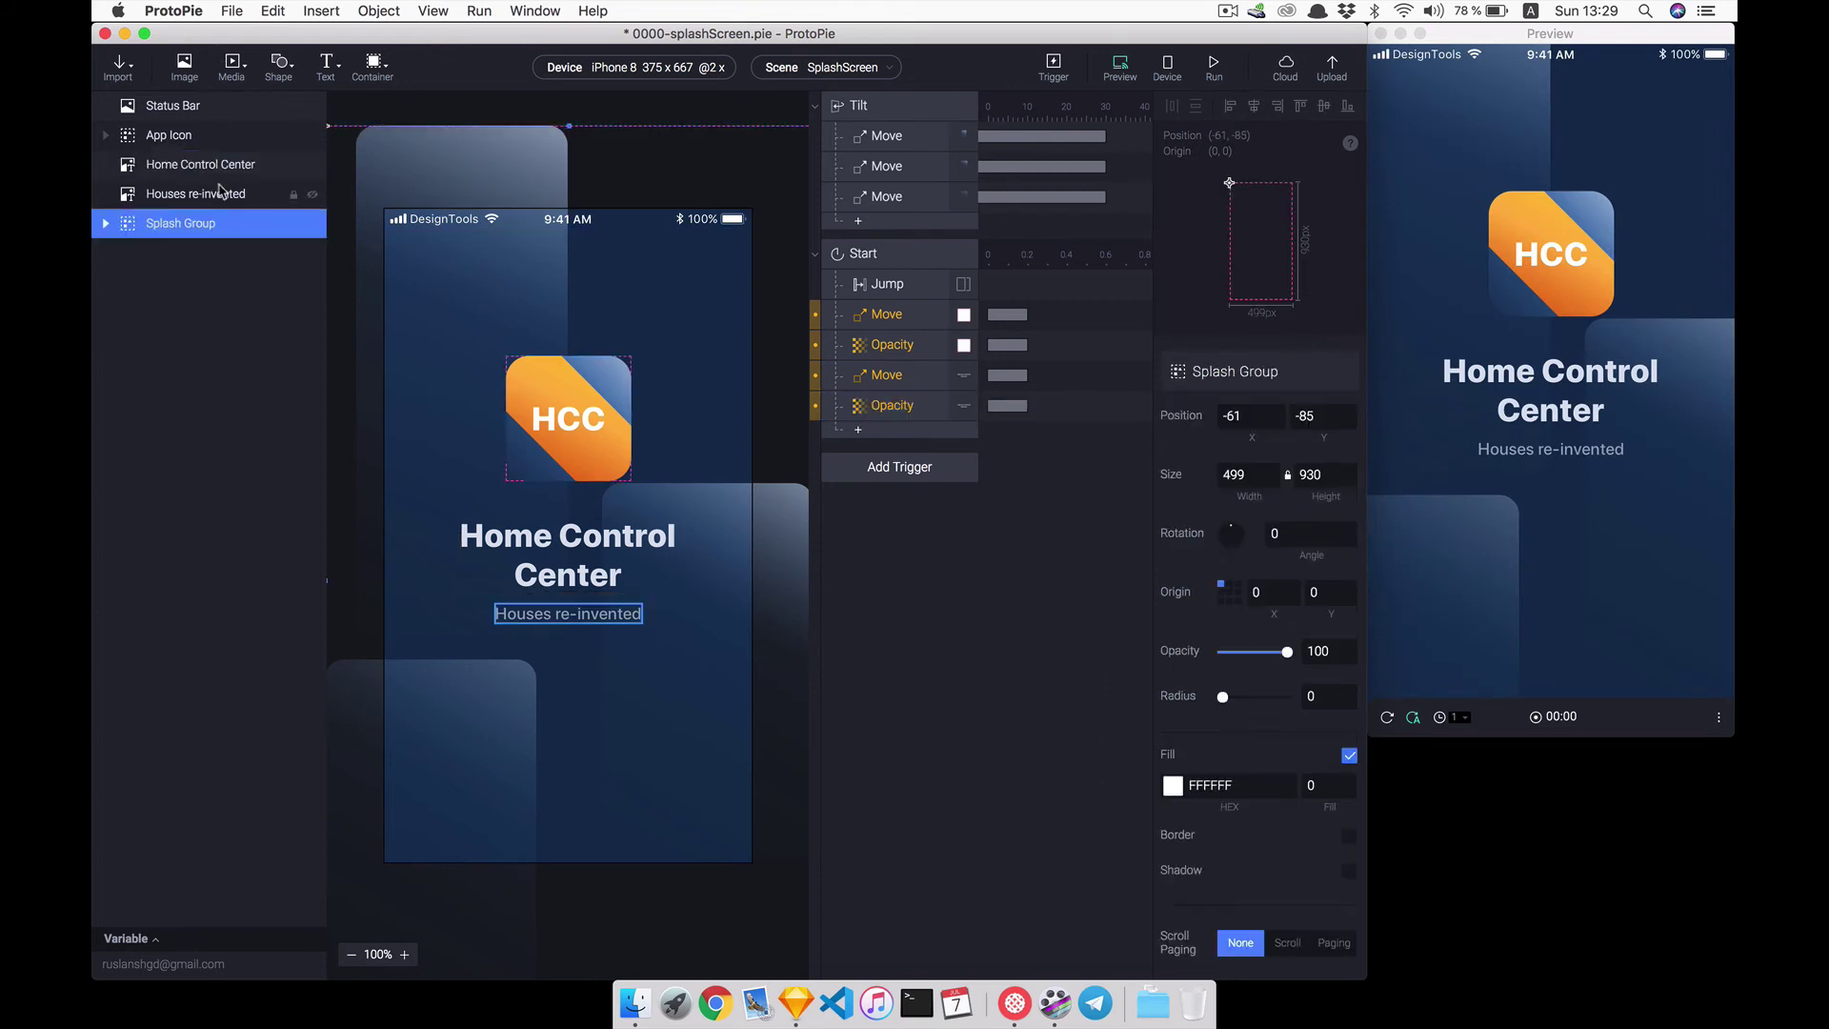
click(219, 190)
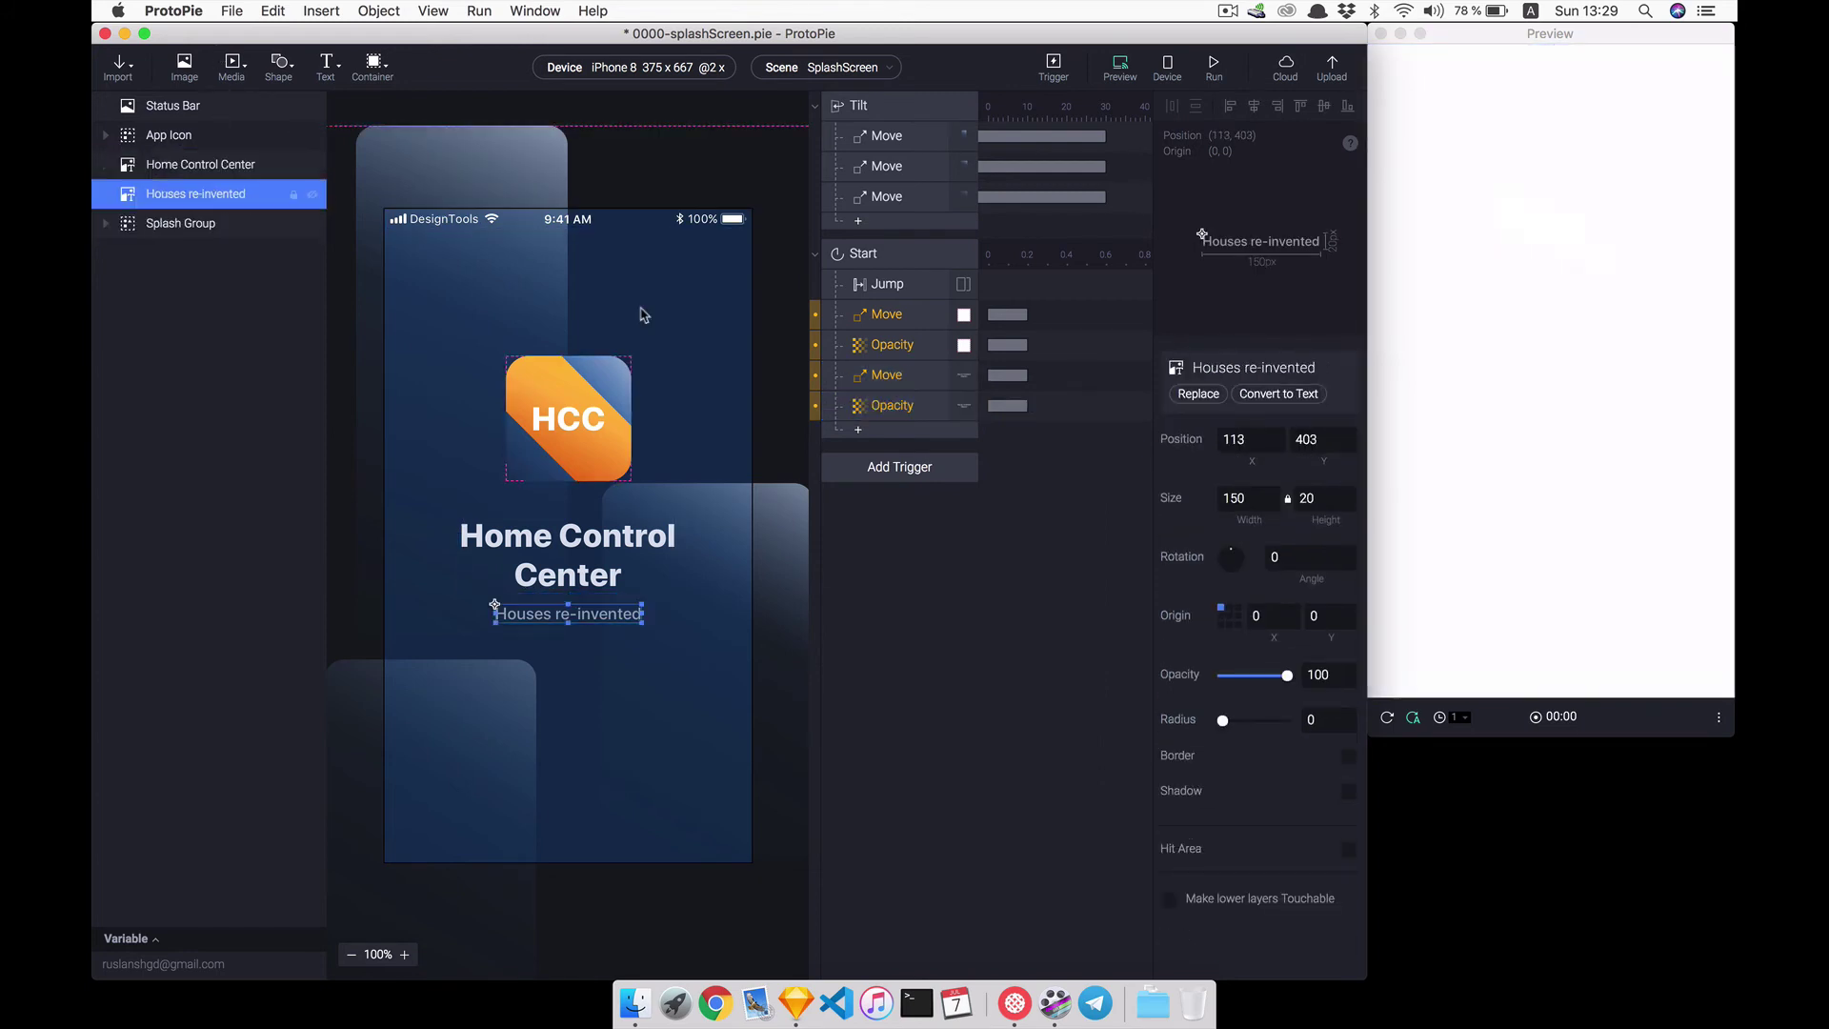
click(857, 430)
click(859, 459)
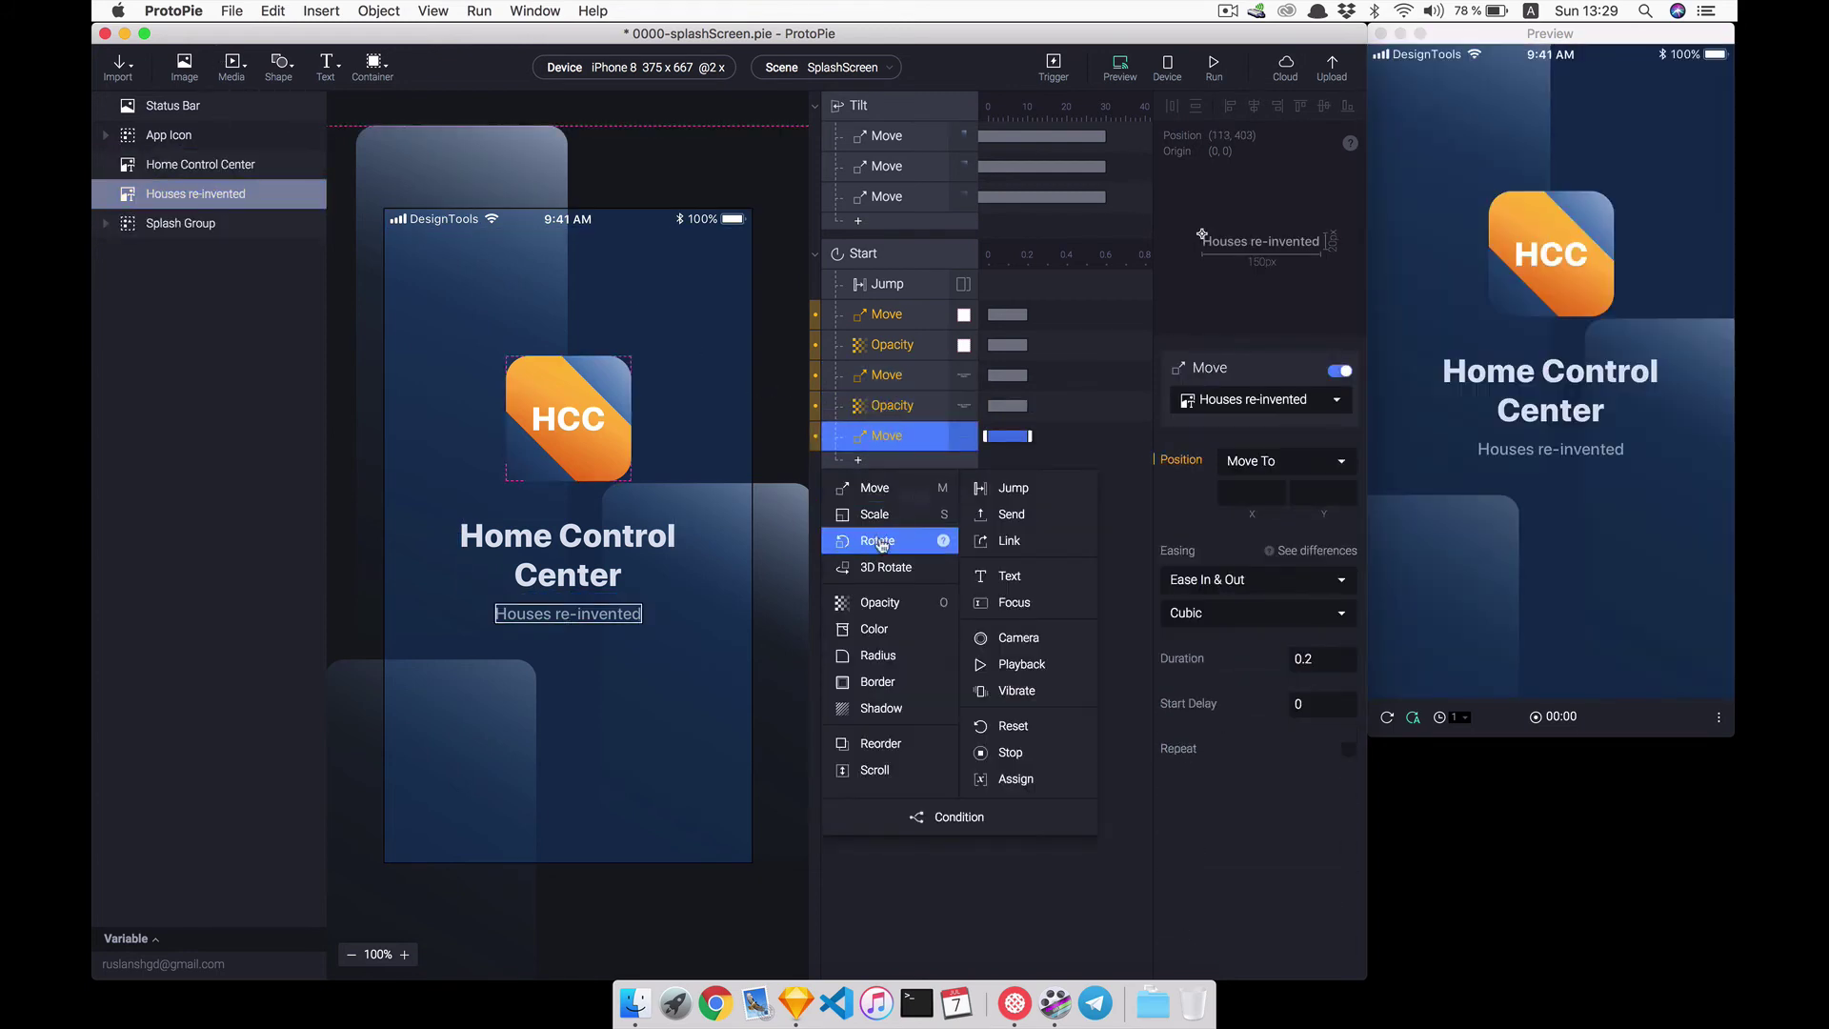
click(879, 603)
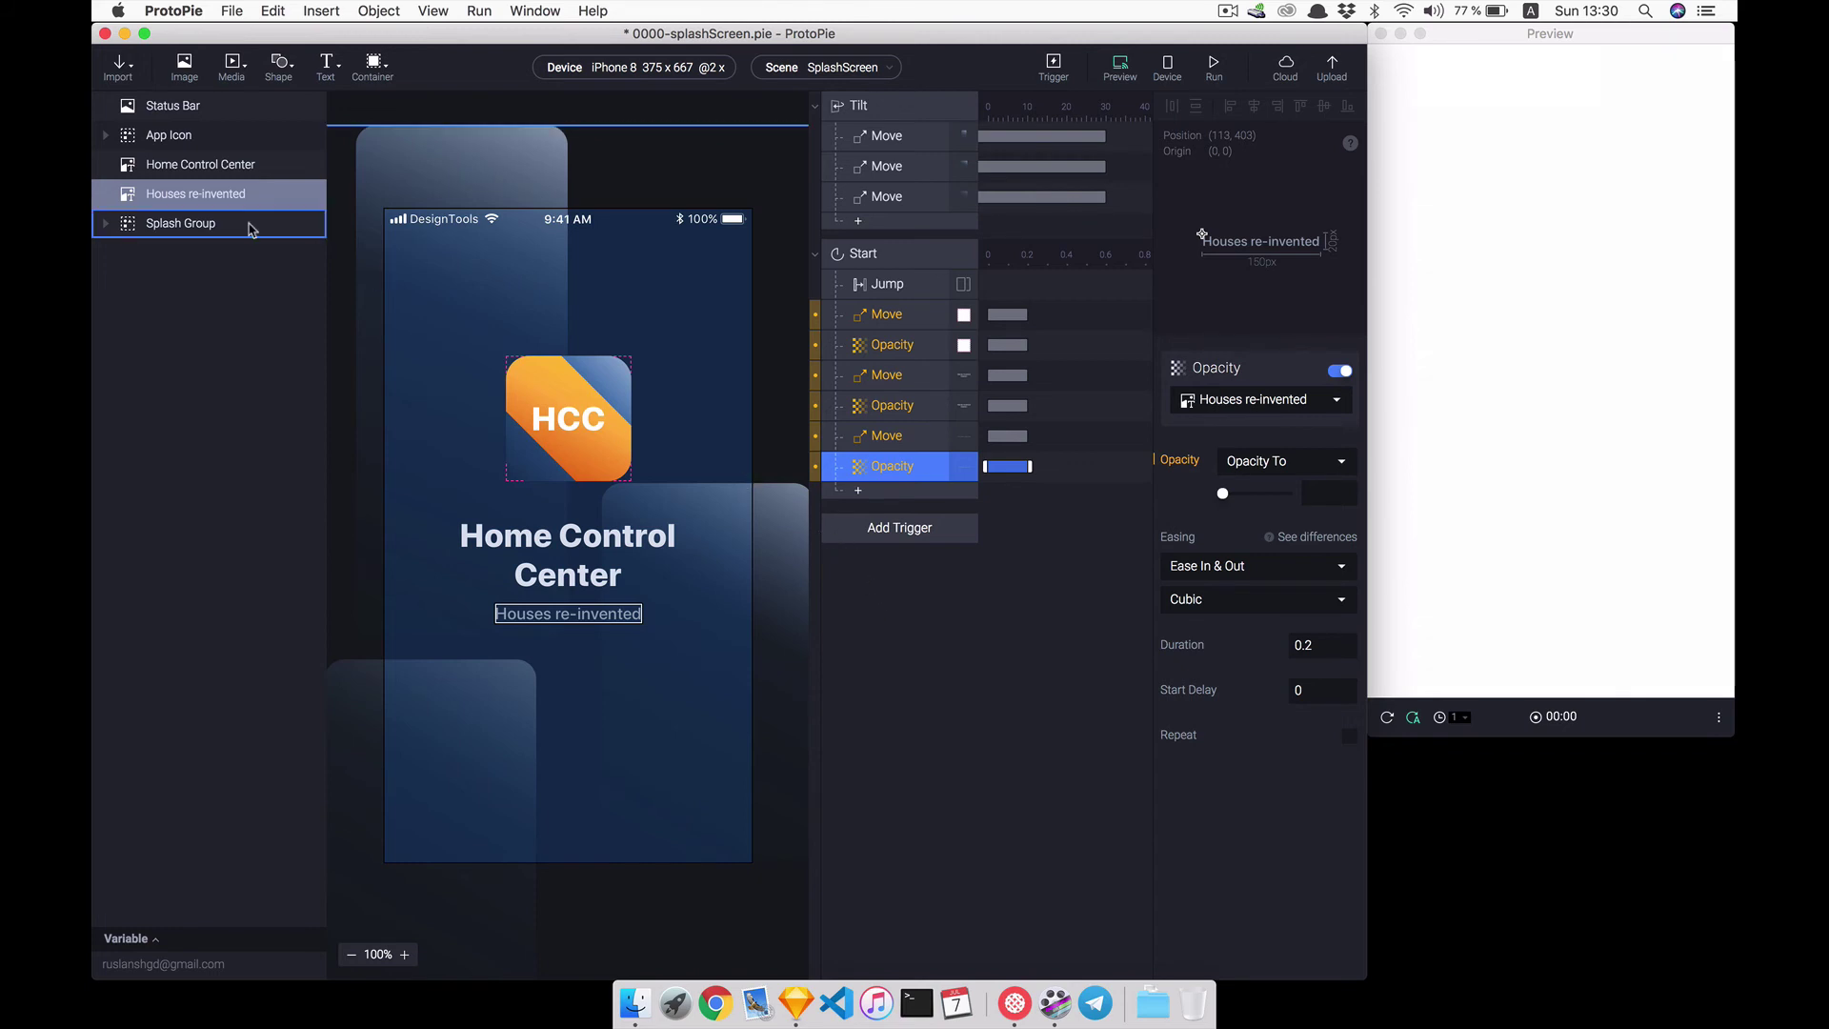
click(201, 194)
- Lower the subtitle 20 px and set the title's Move target Y to 313
click(1322, 439)
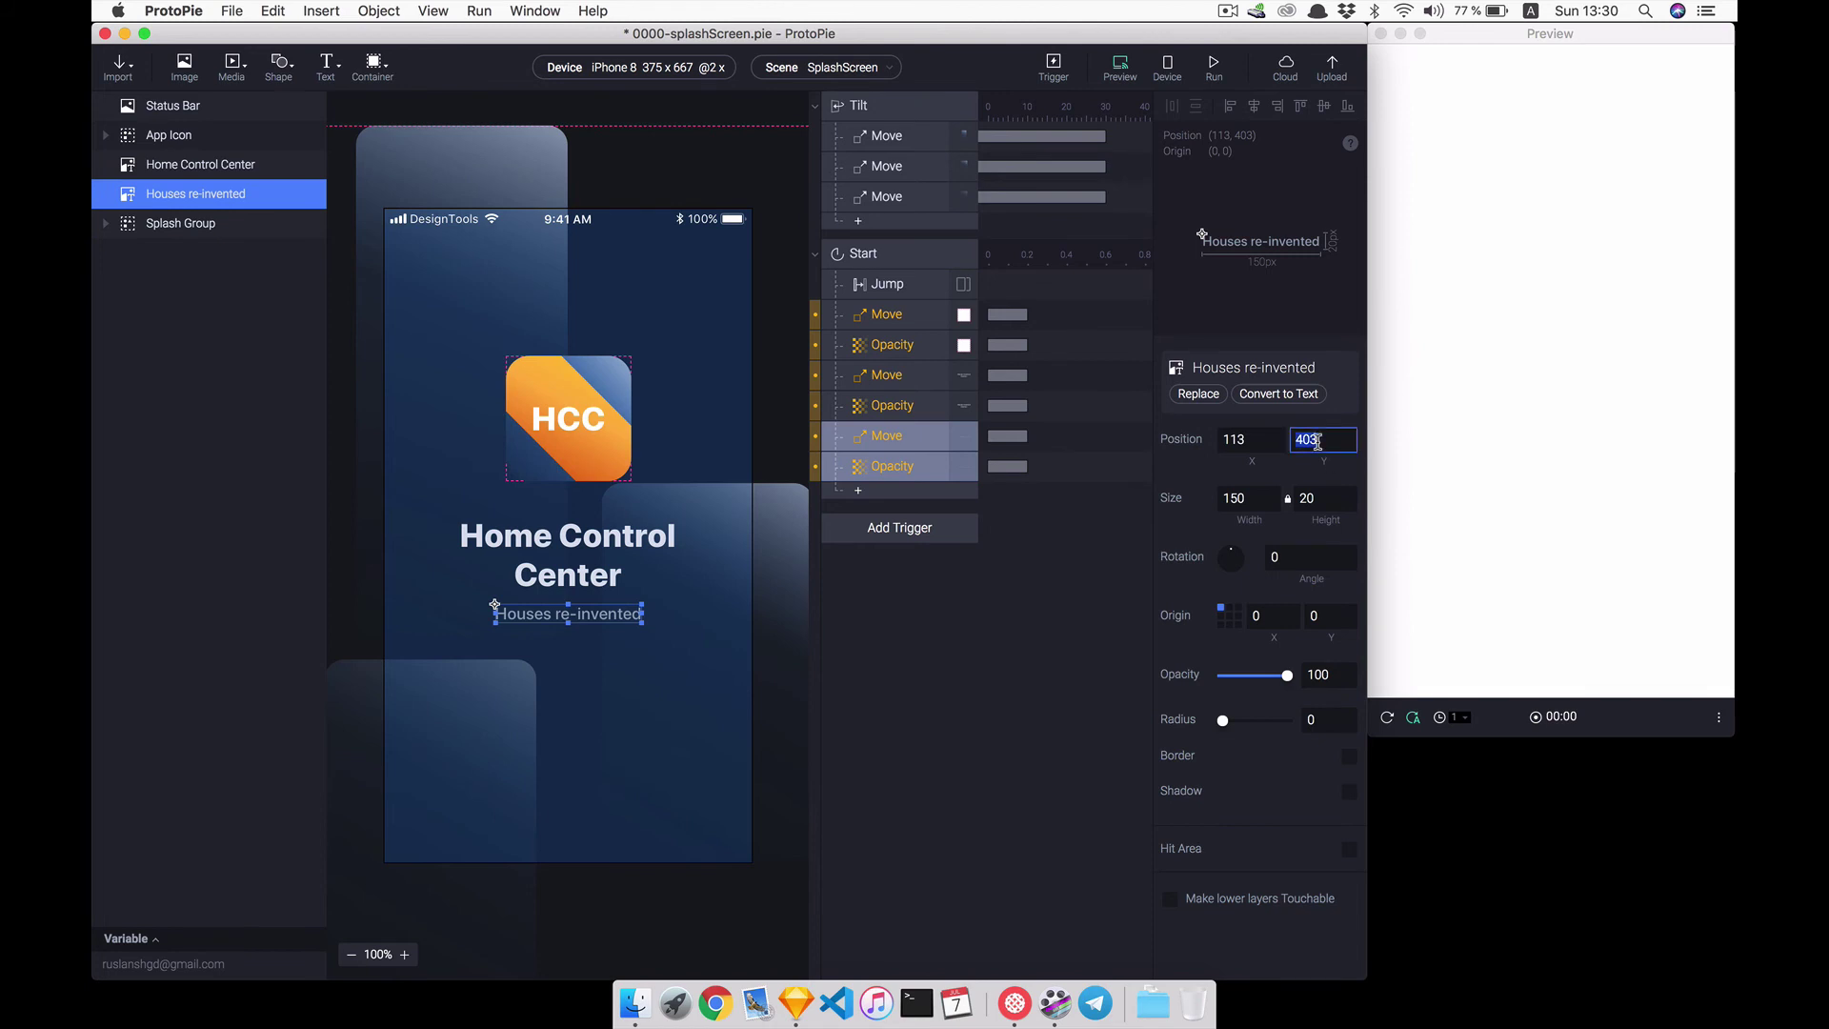
click(1008, 439)
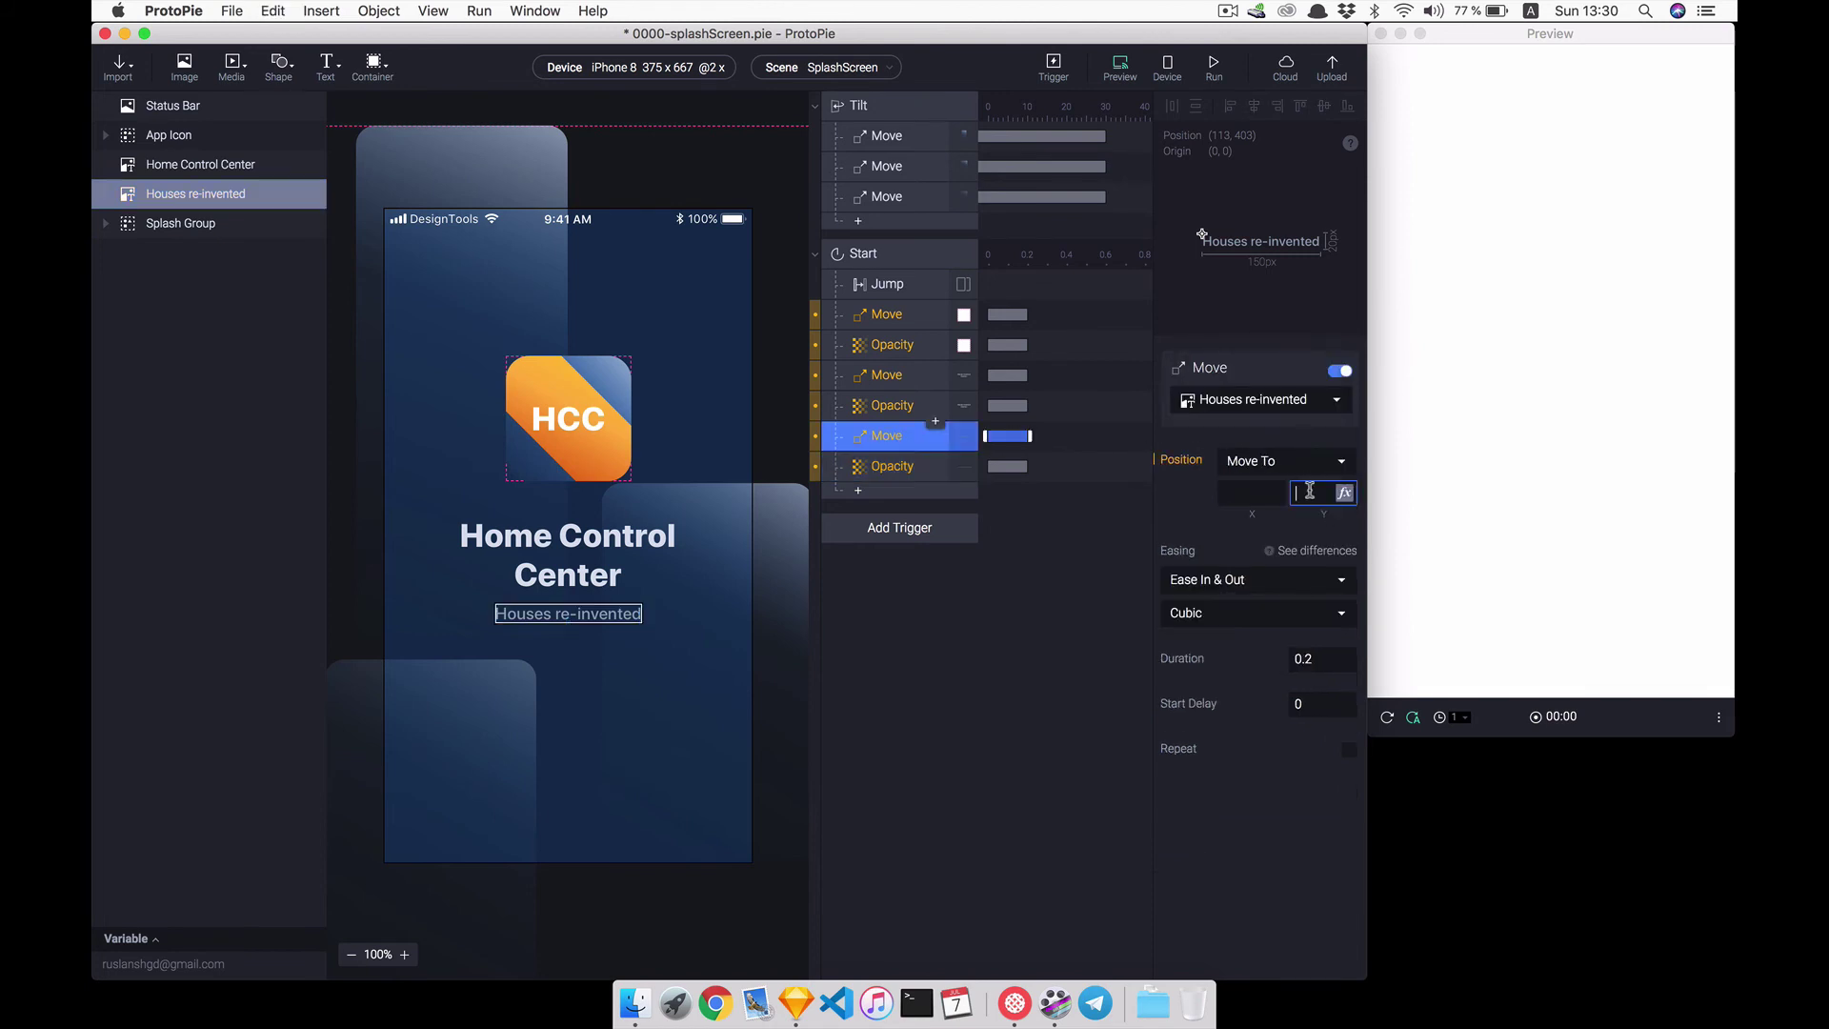
click(250, 198)
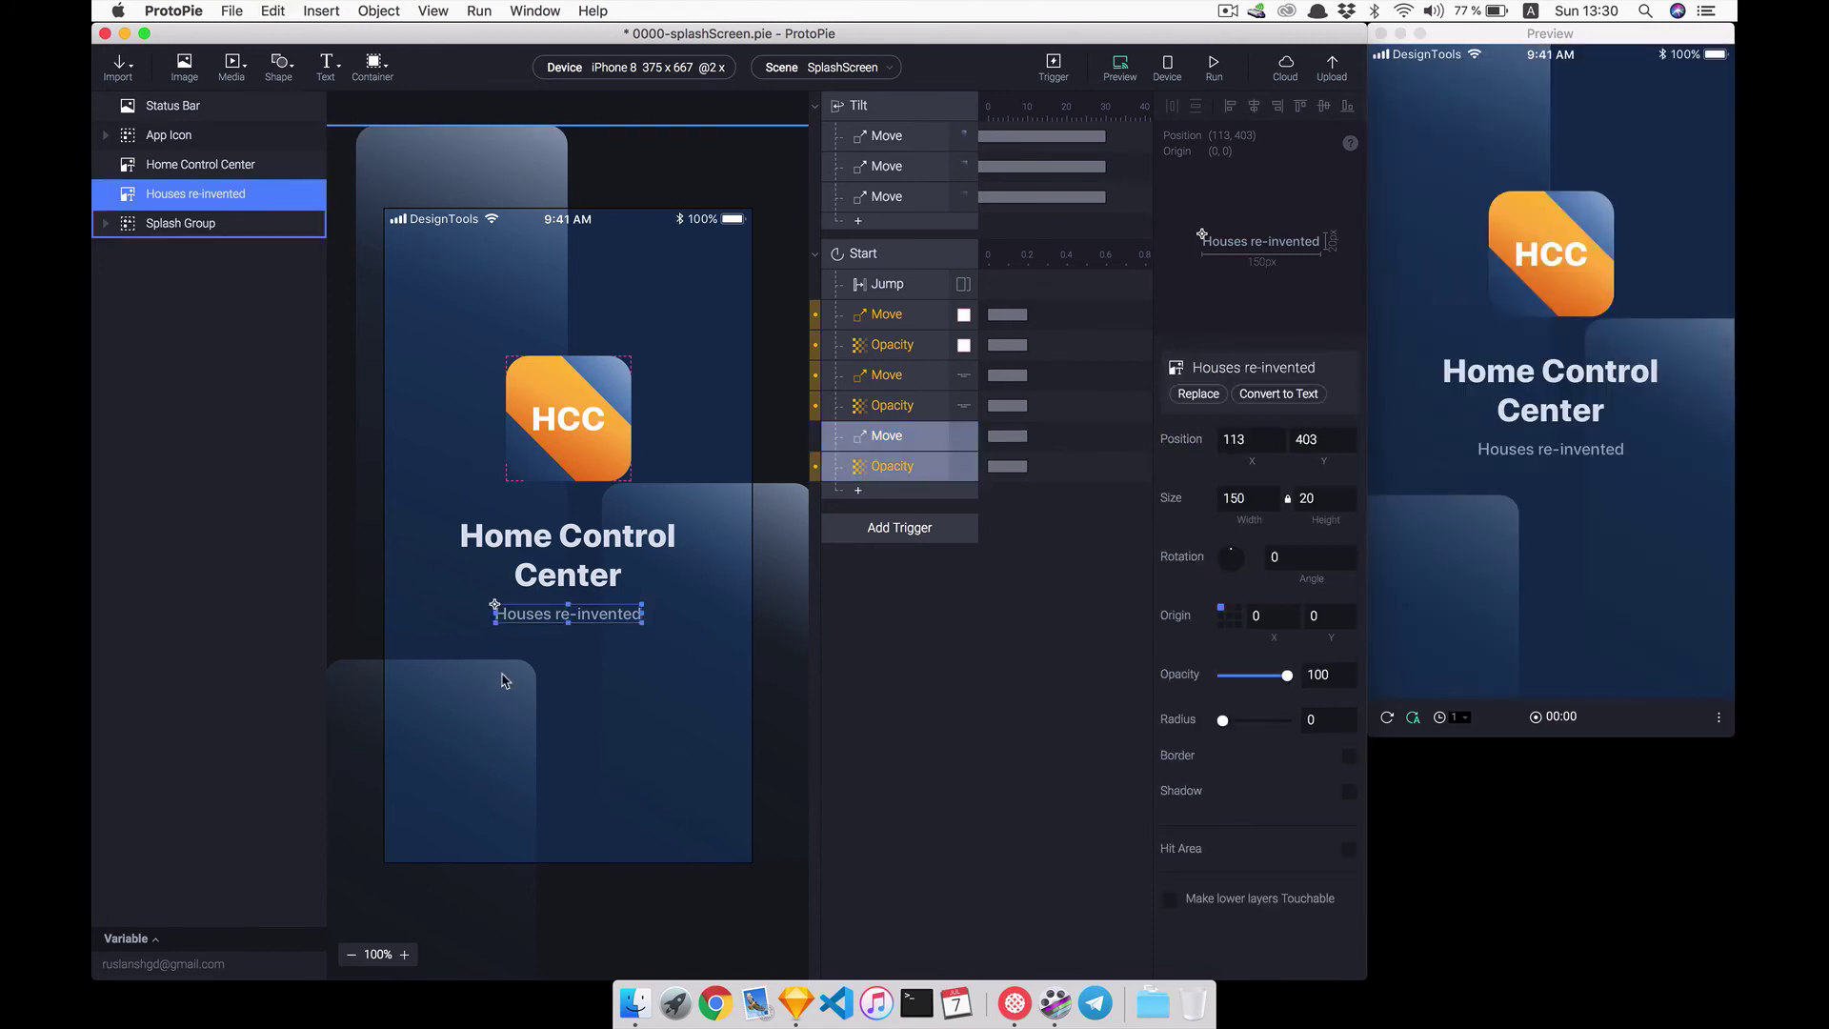
key(shift+Down)
key(shift+Down)
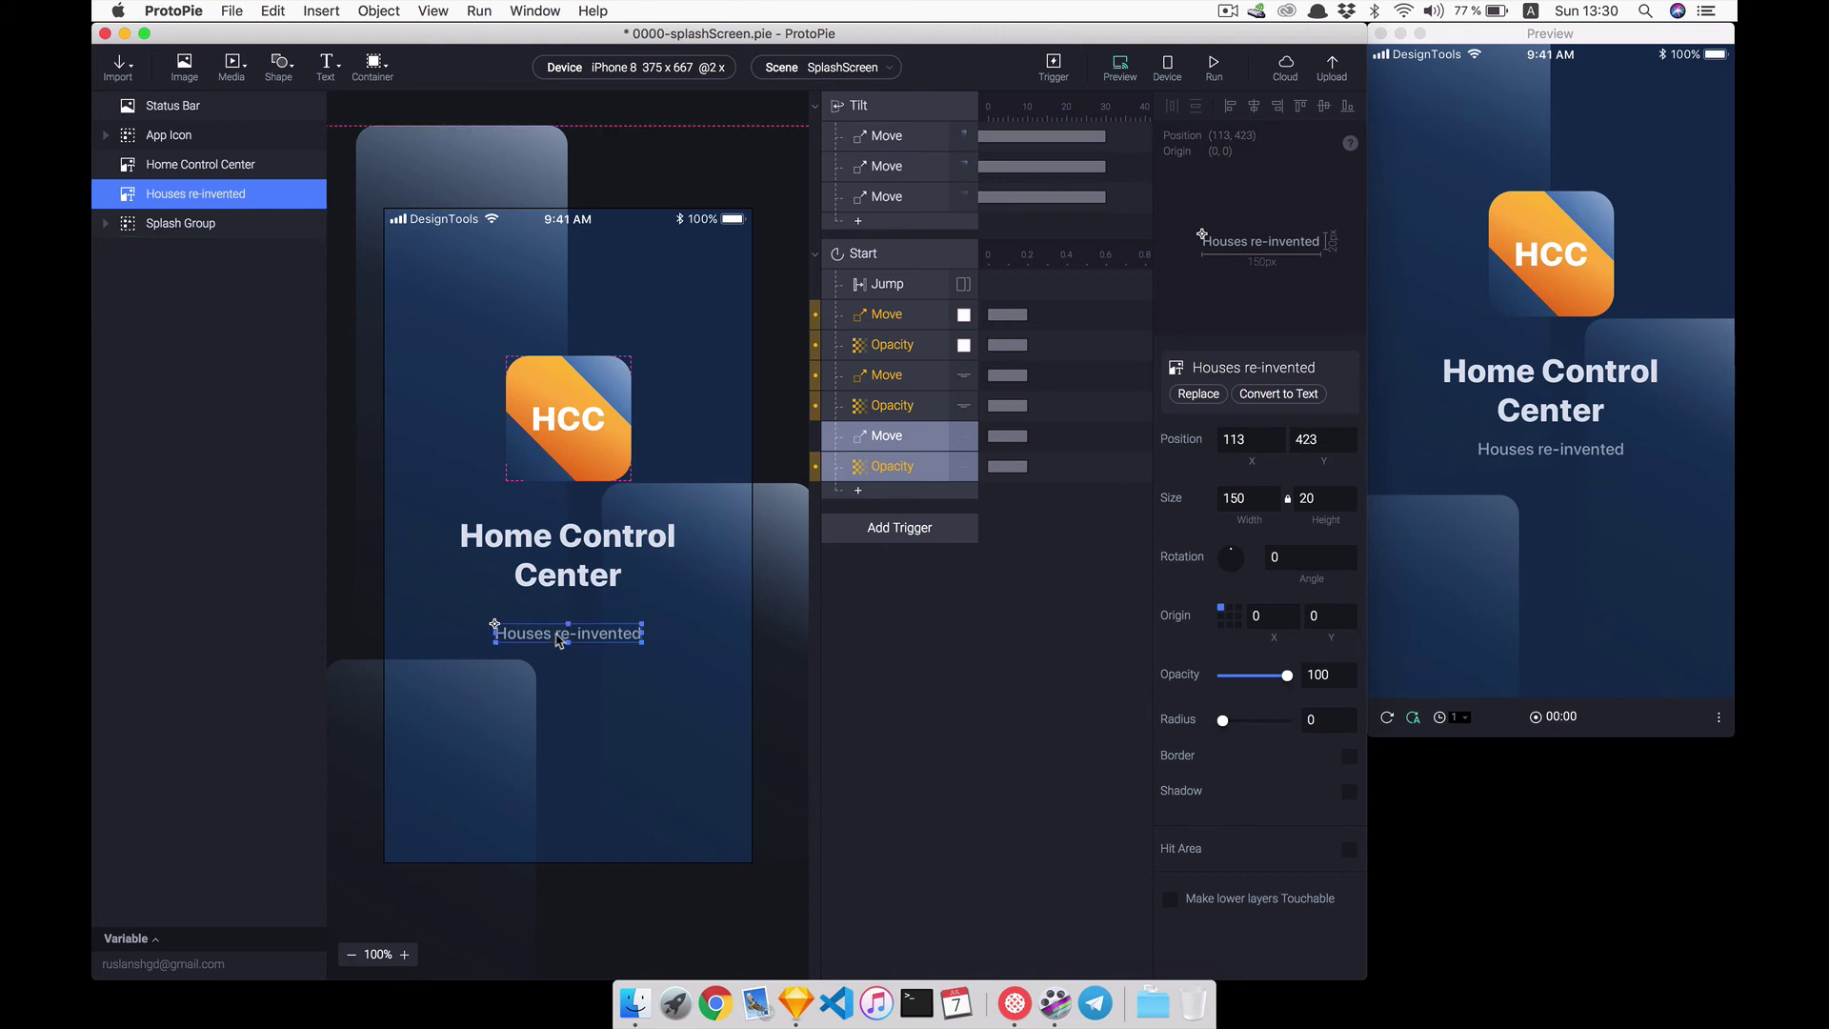
click(200, 163)
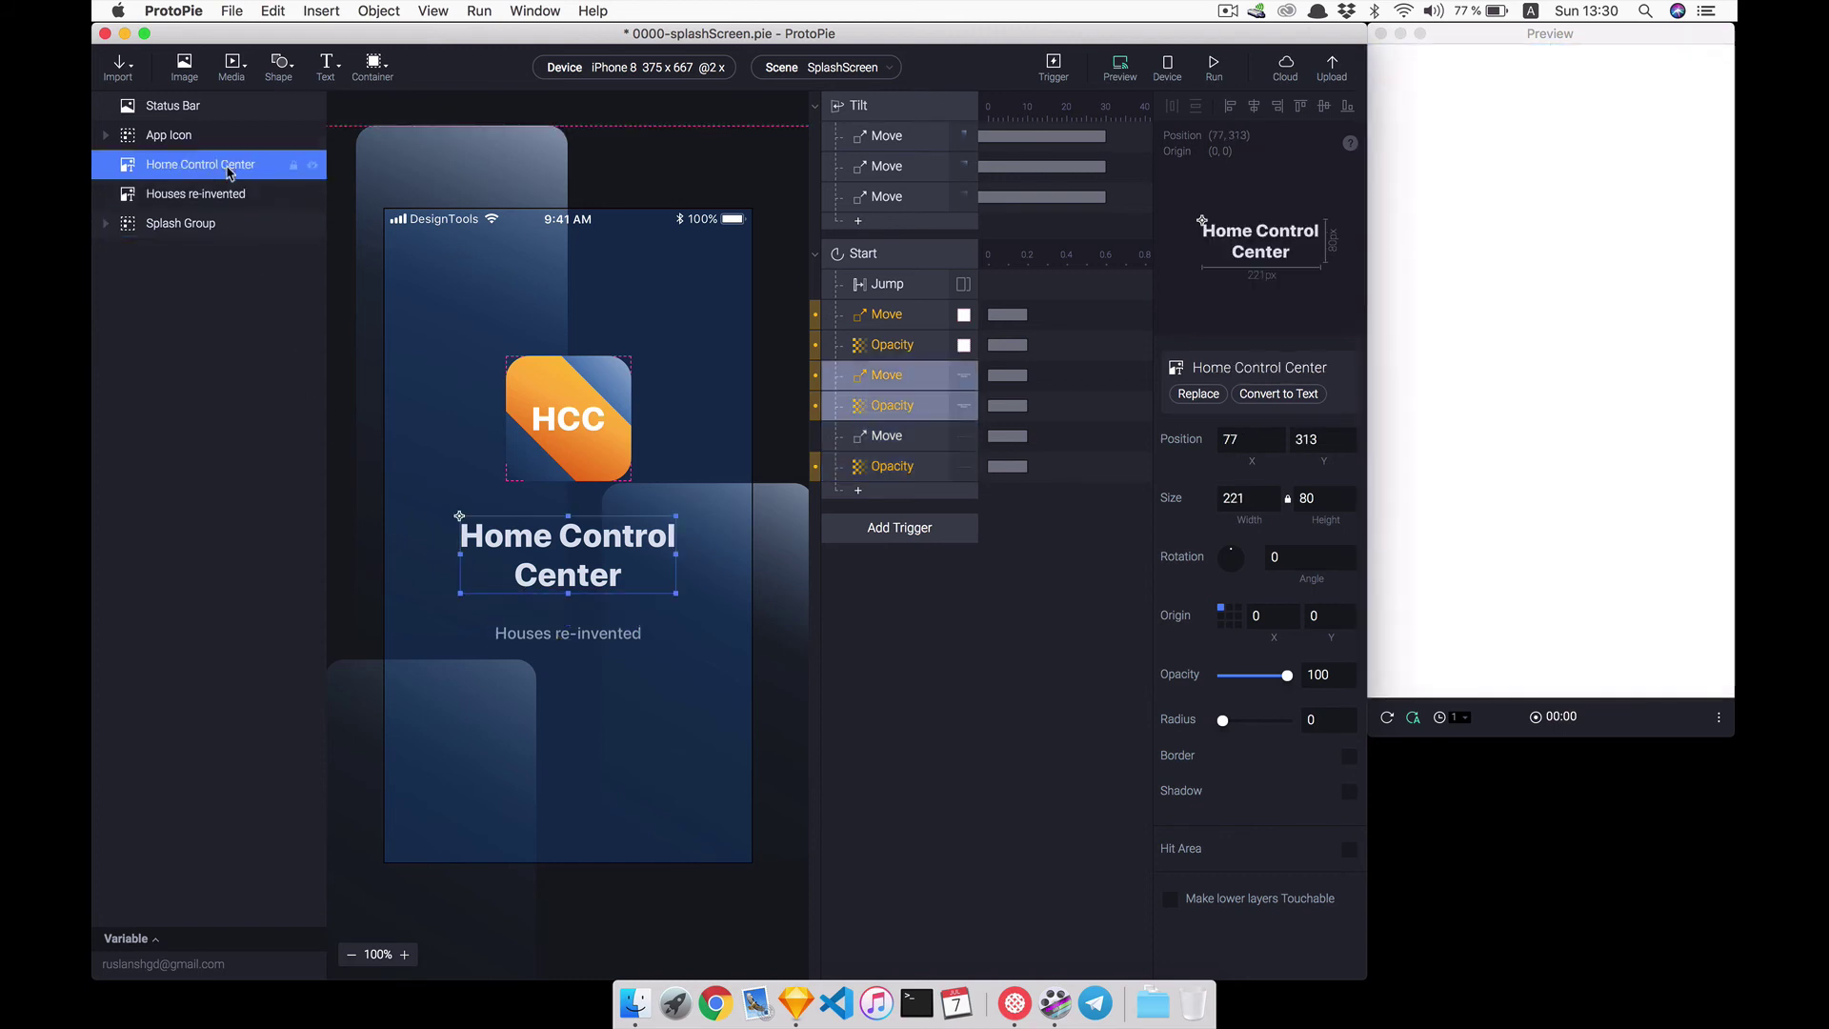
click(877, 374)
click(1303, 491)
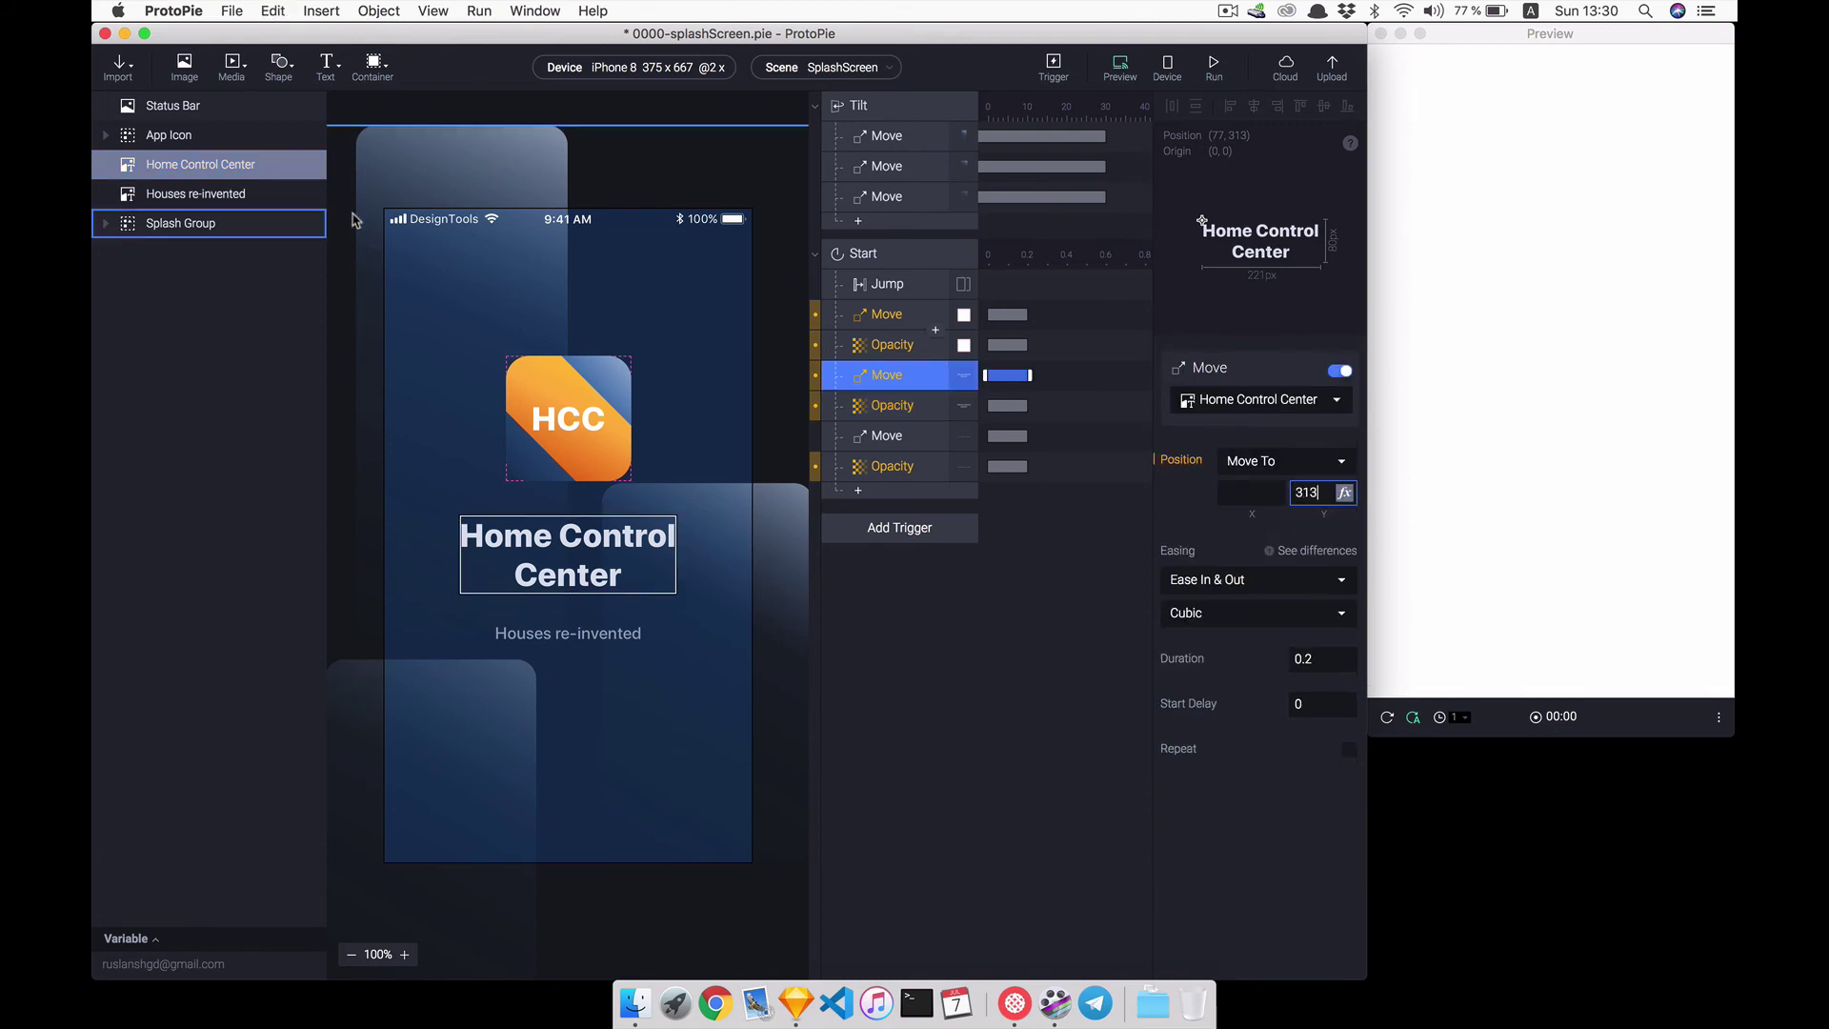
click(228, 172)
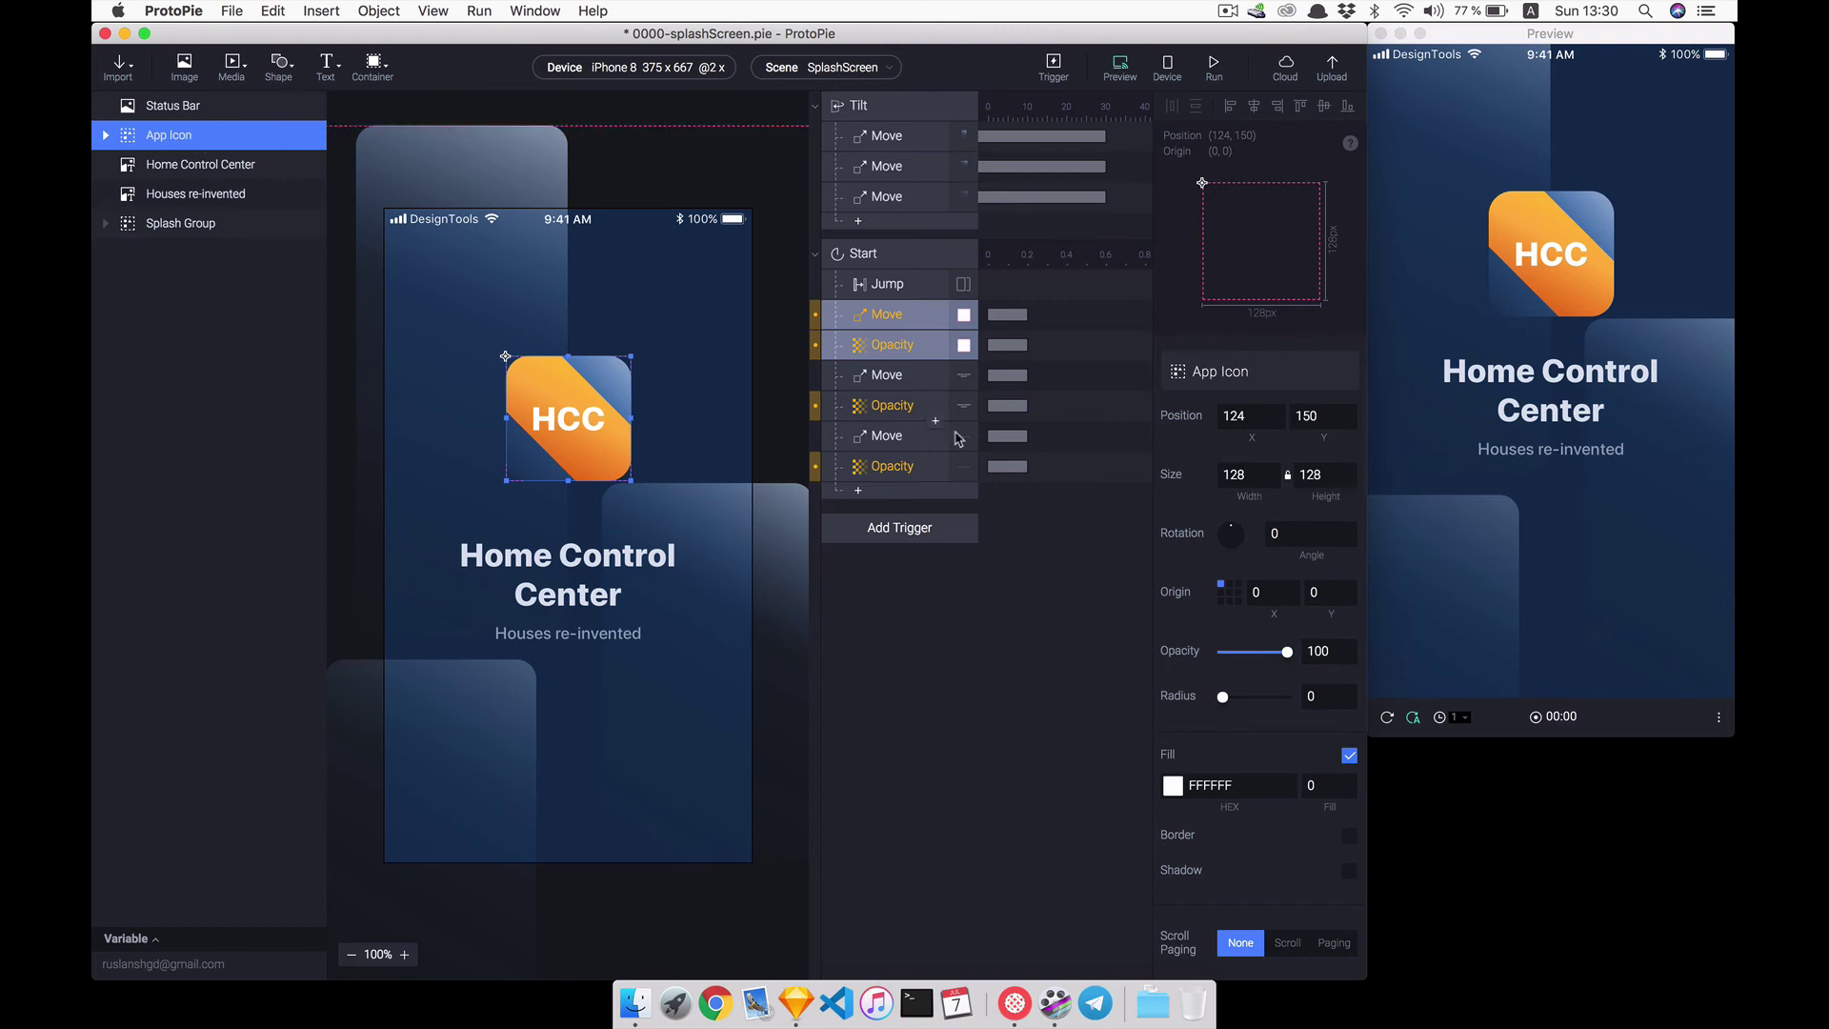
- Set the app icon's Move target Y to 150, then select all three layers
click(884, 316)
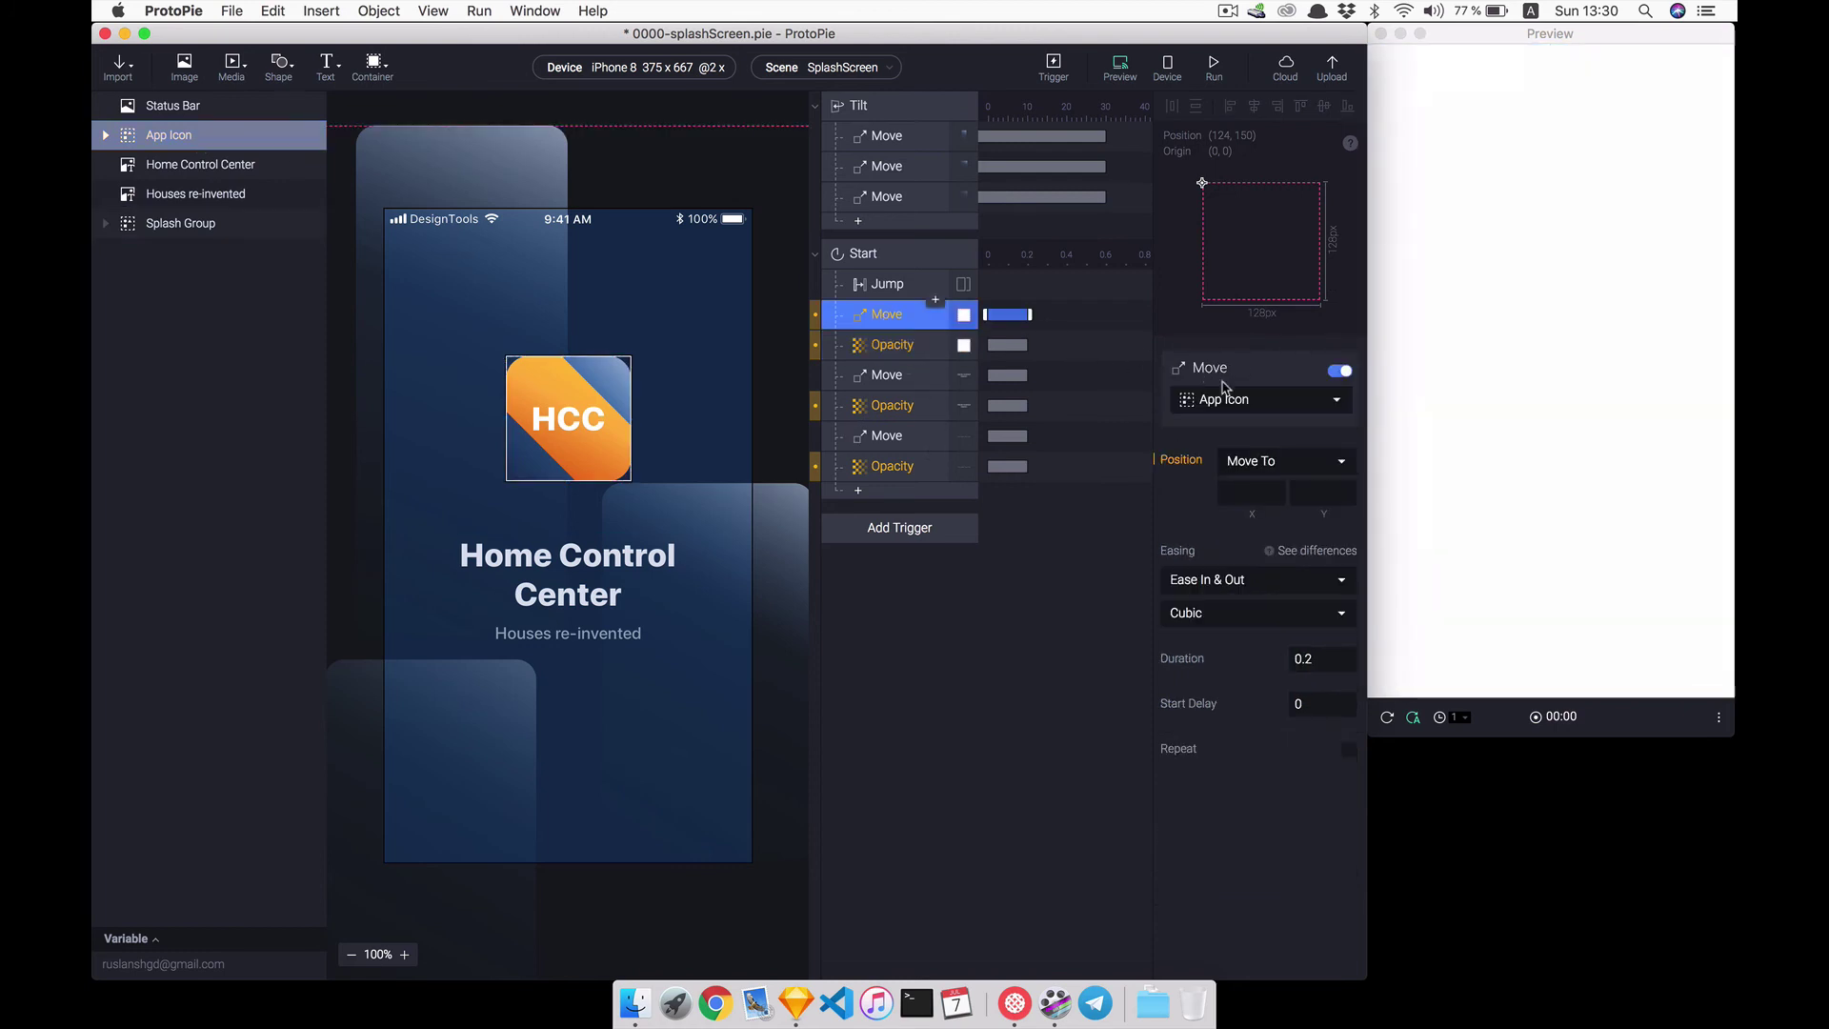
click(1315, 493)
text(150)
key(Return)
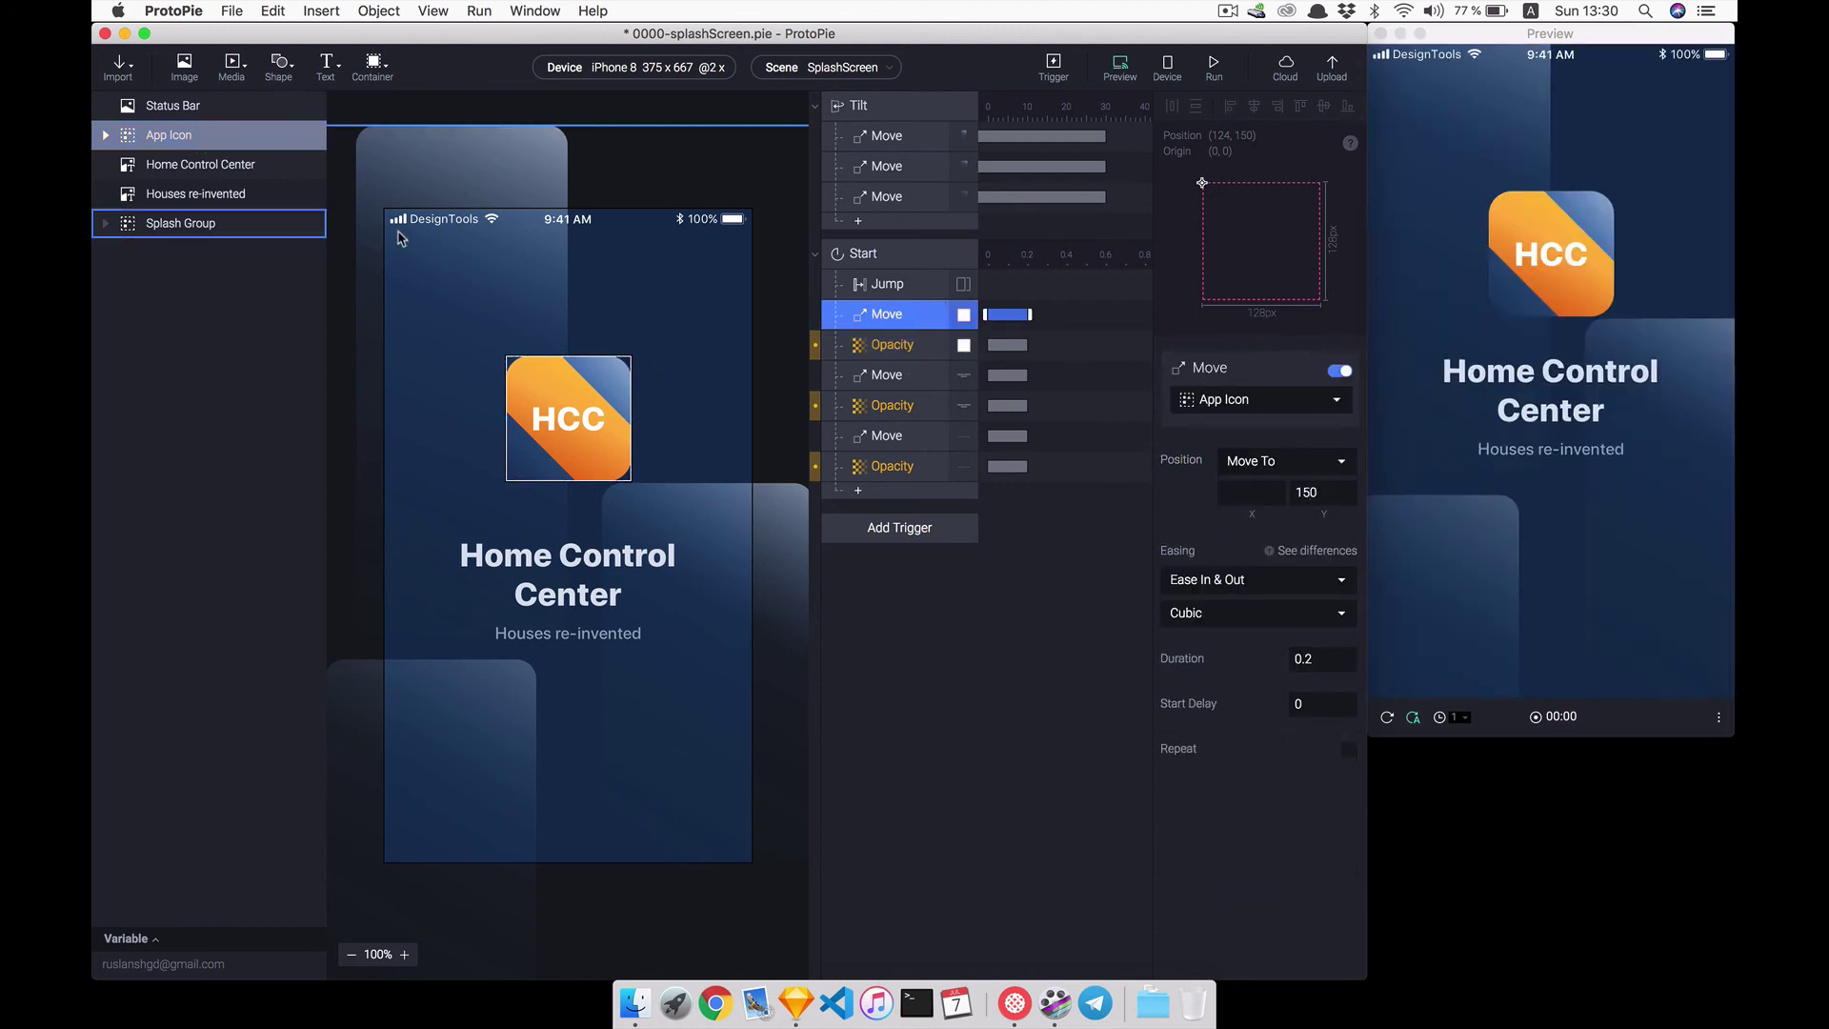
click(203, 139)
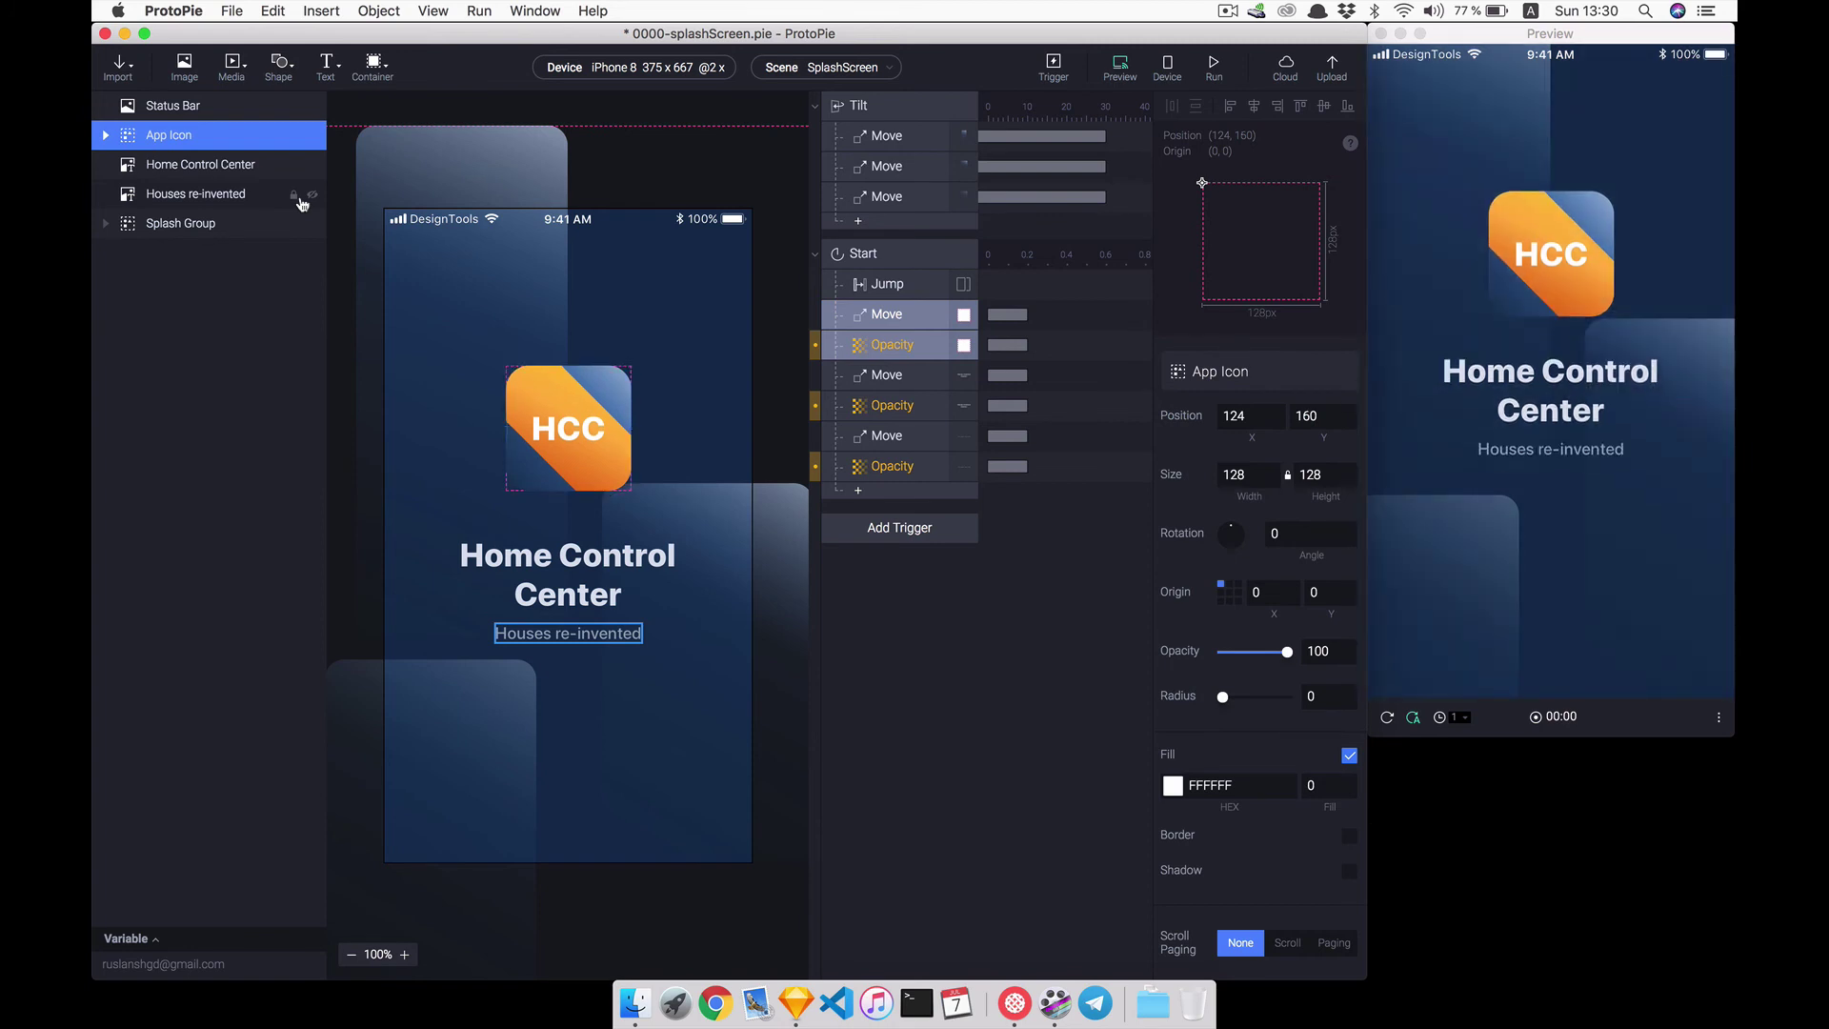
shift+click(211, 197)
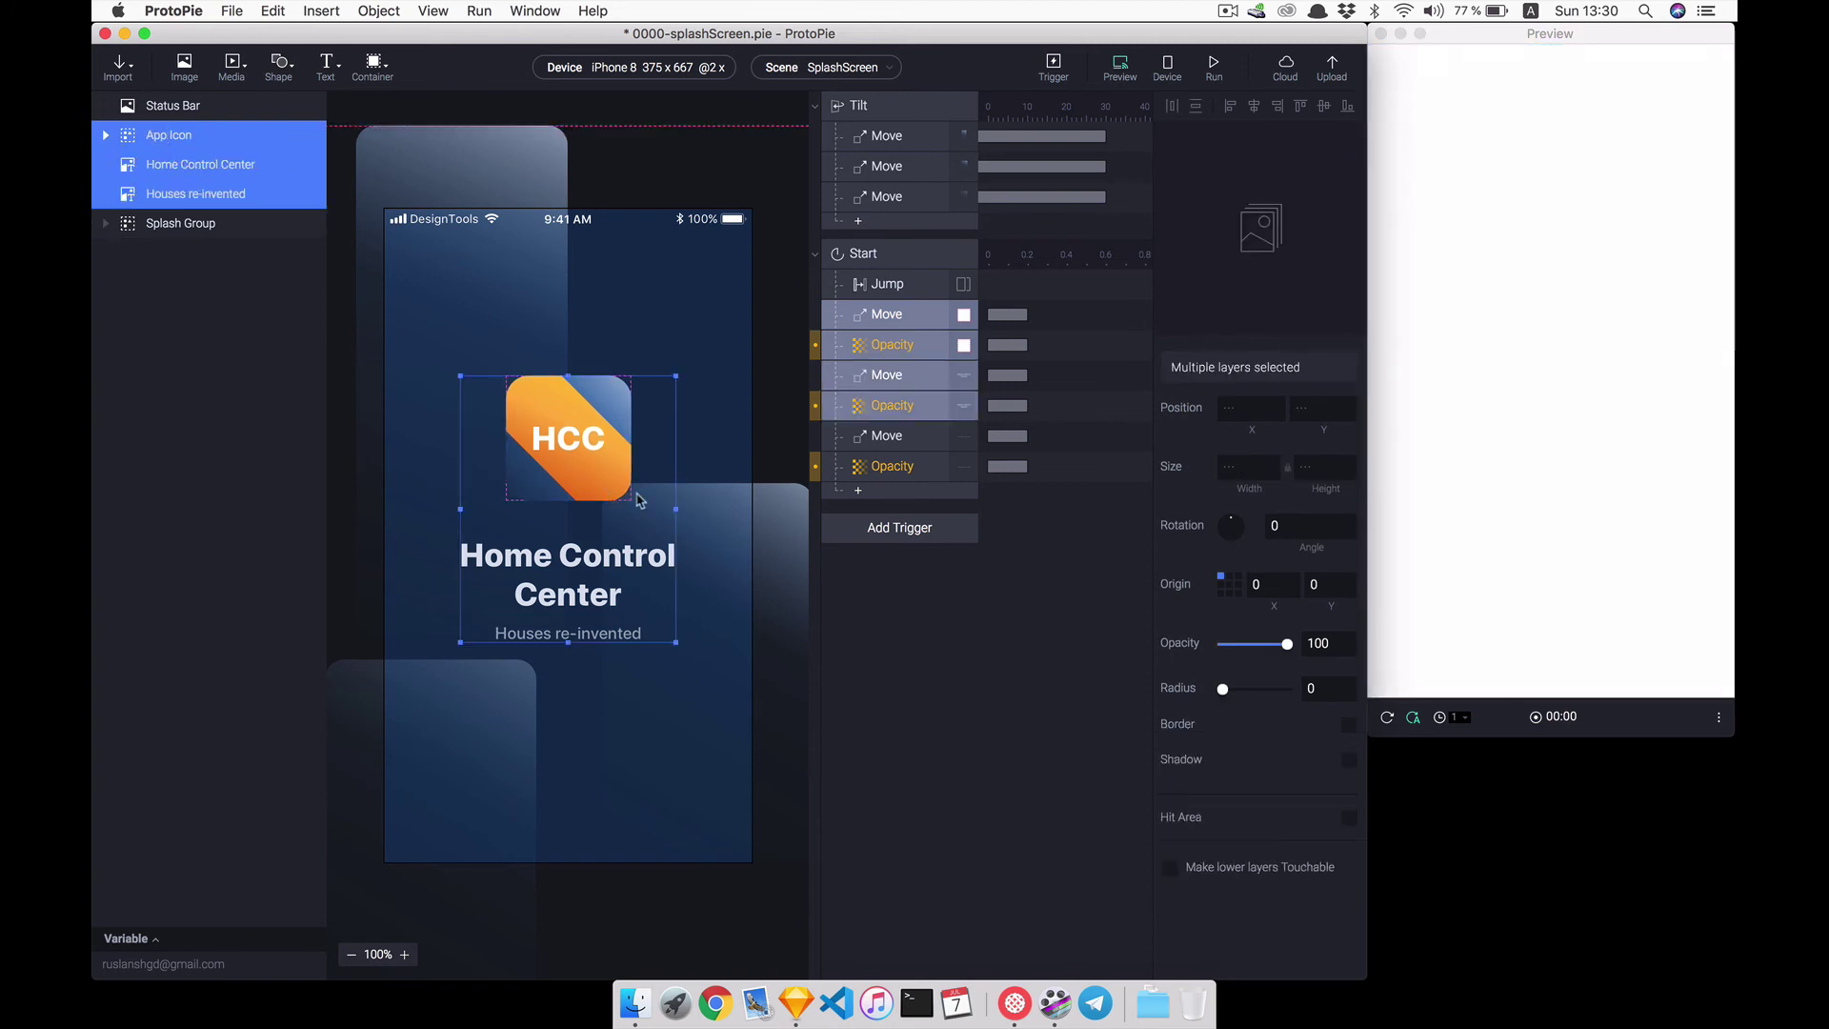
- Start the icon, title and subtitle at opacity 0, fading in to 100
drag(1253, 647, 1059, 651)
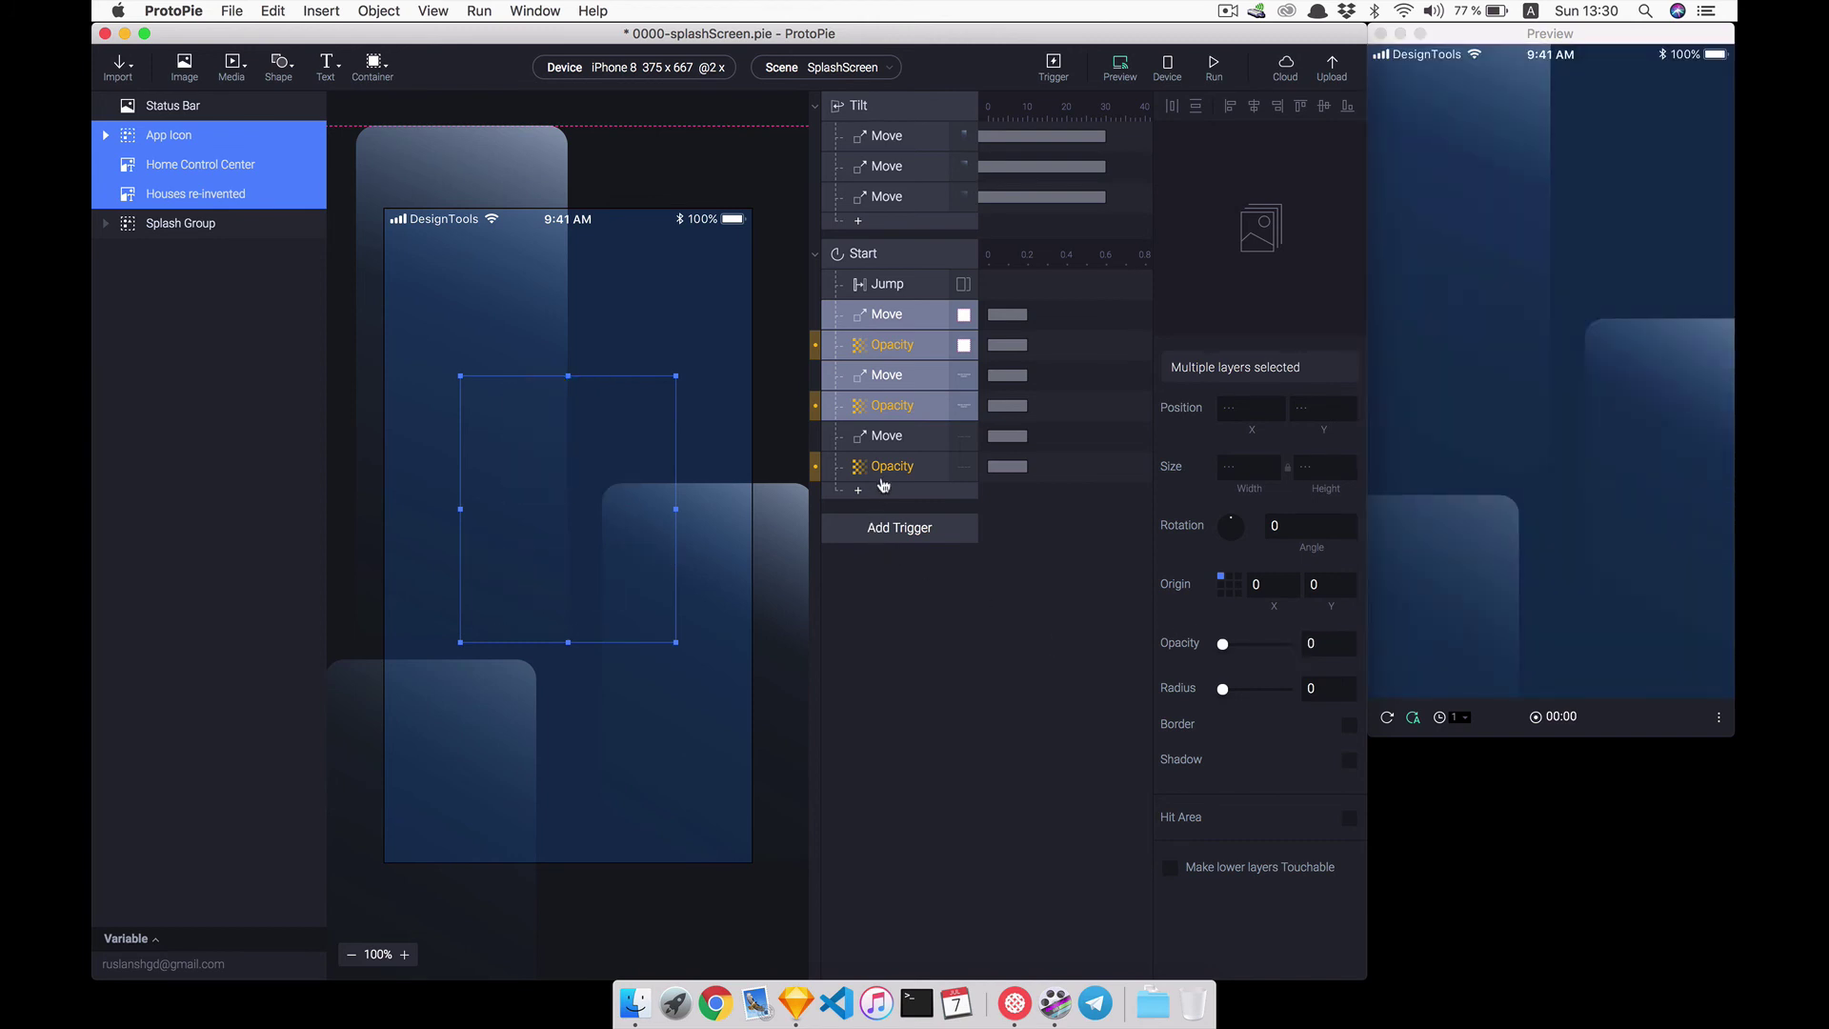
click(862, 347)
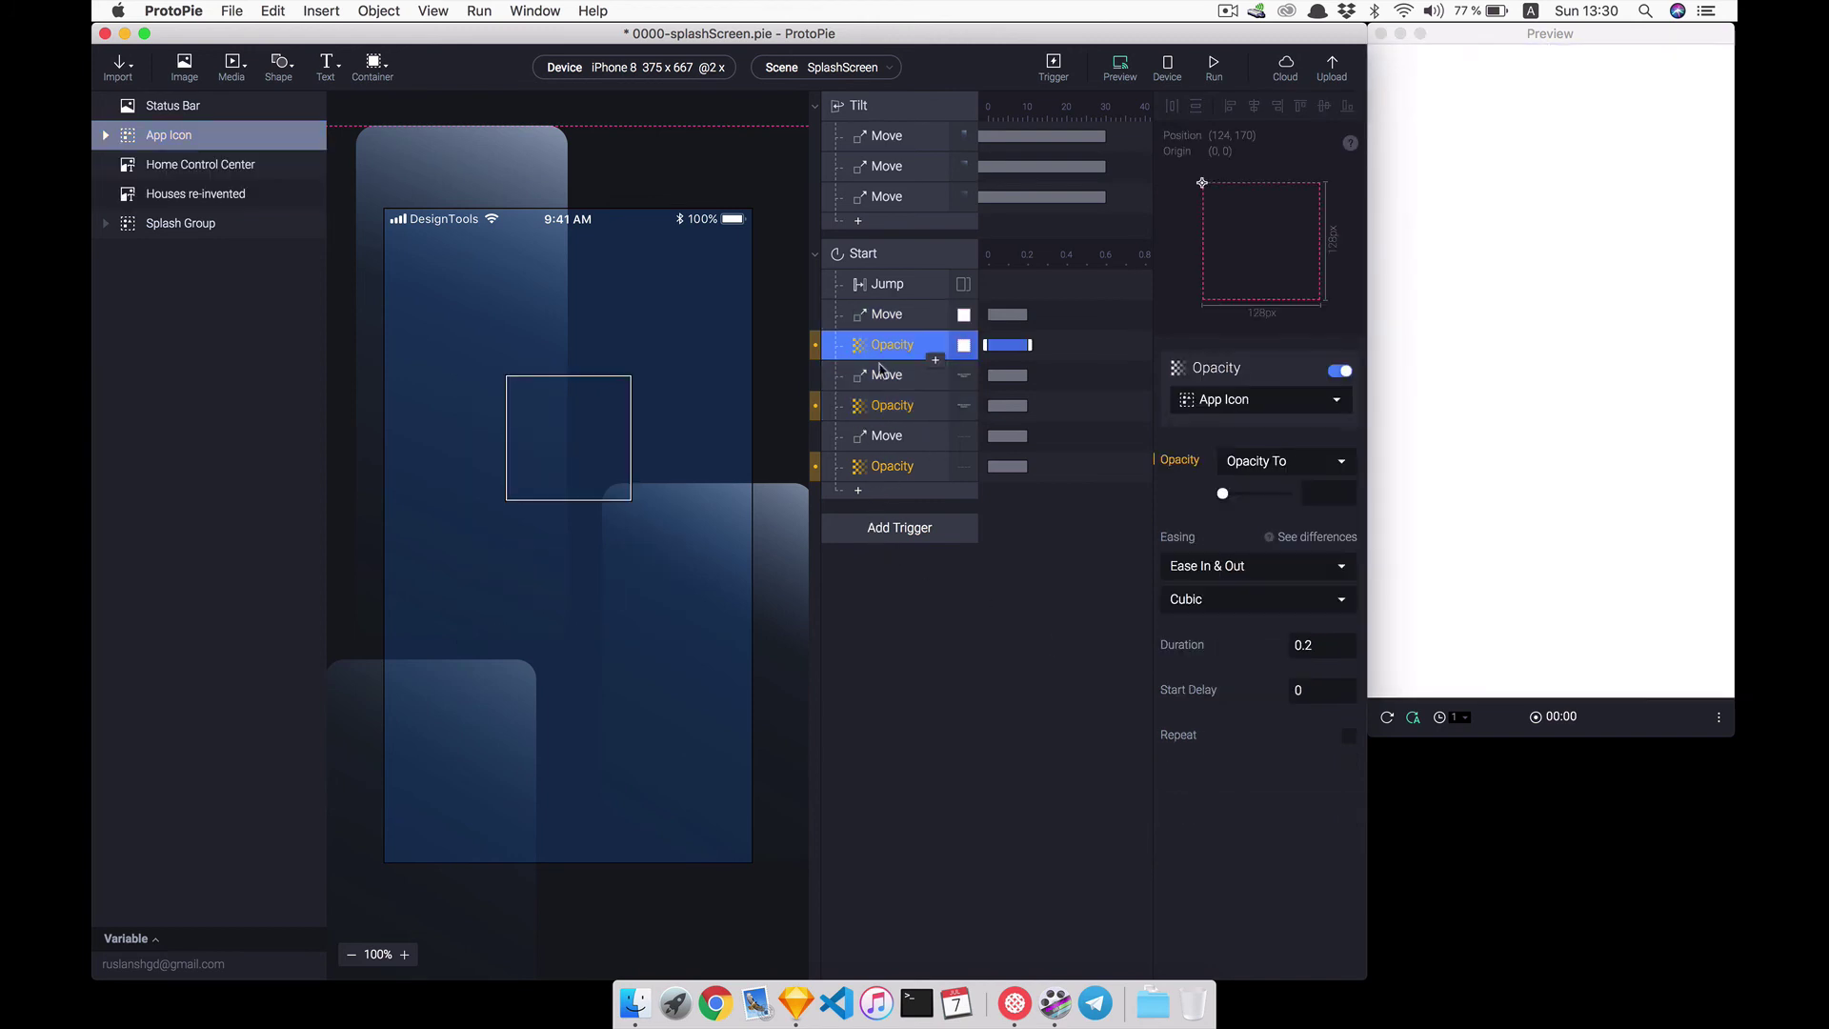
shift+click(891, 410)
shift+click(881, 472)
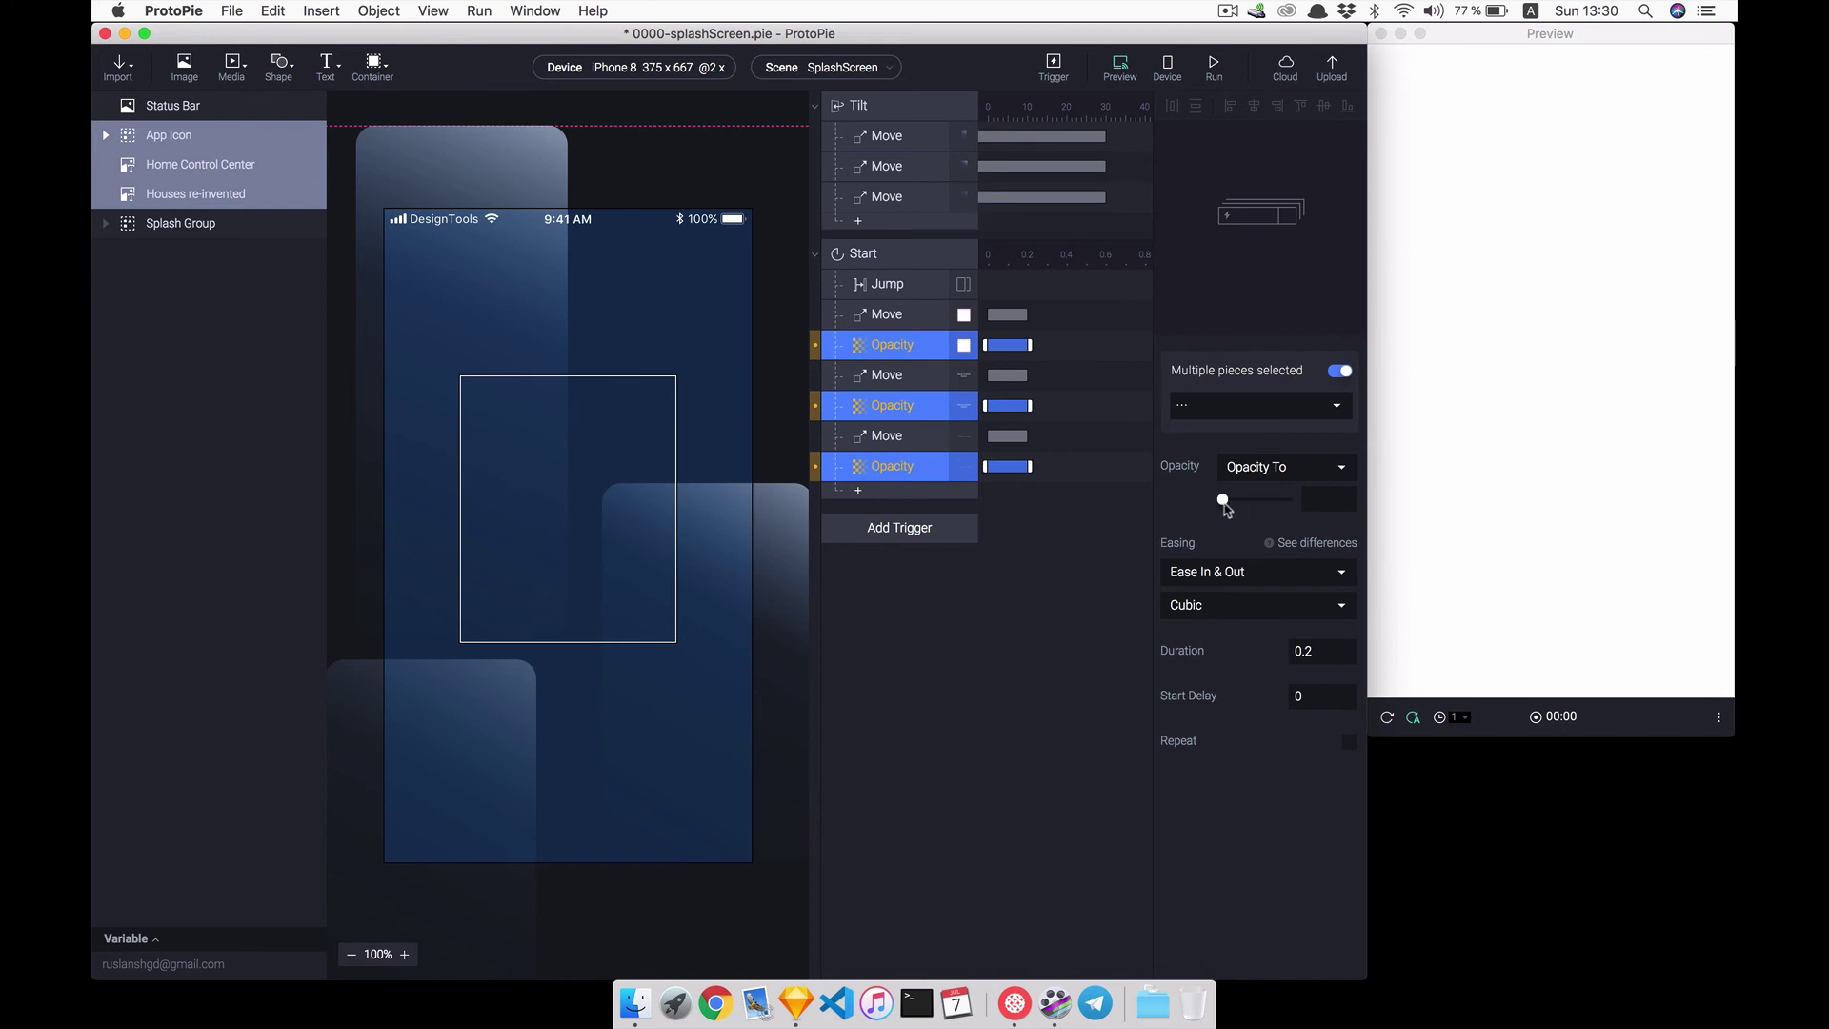
drag(1222, 499, 1438, 502)
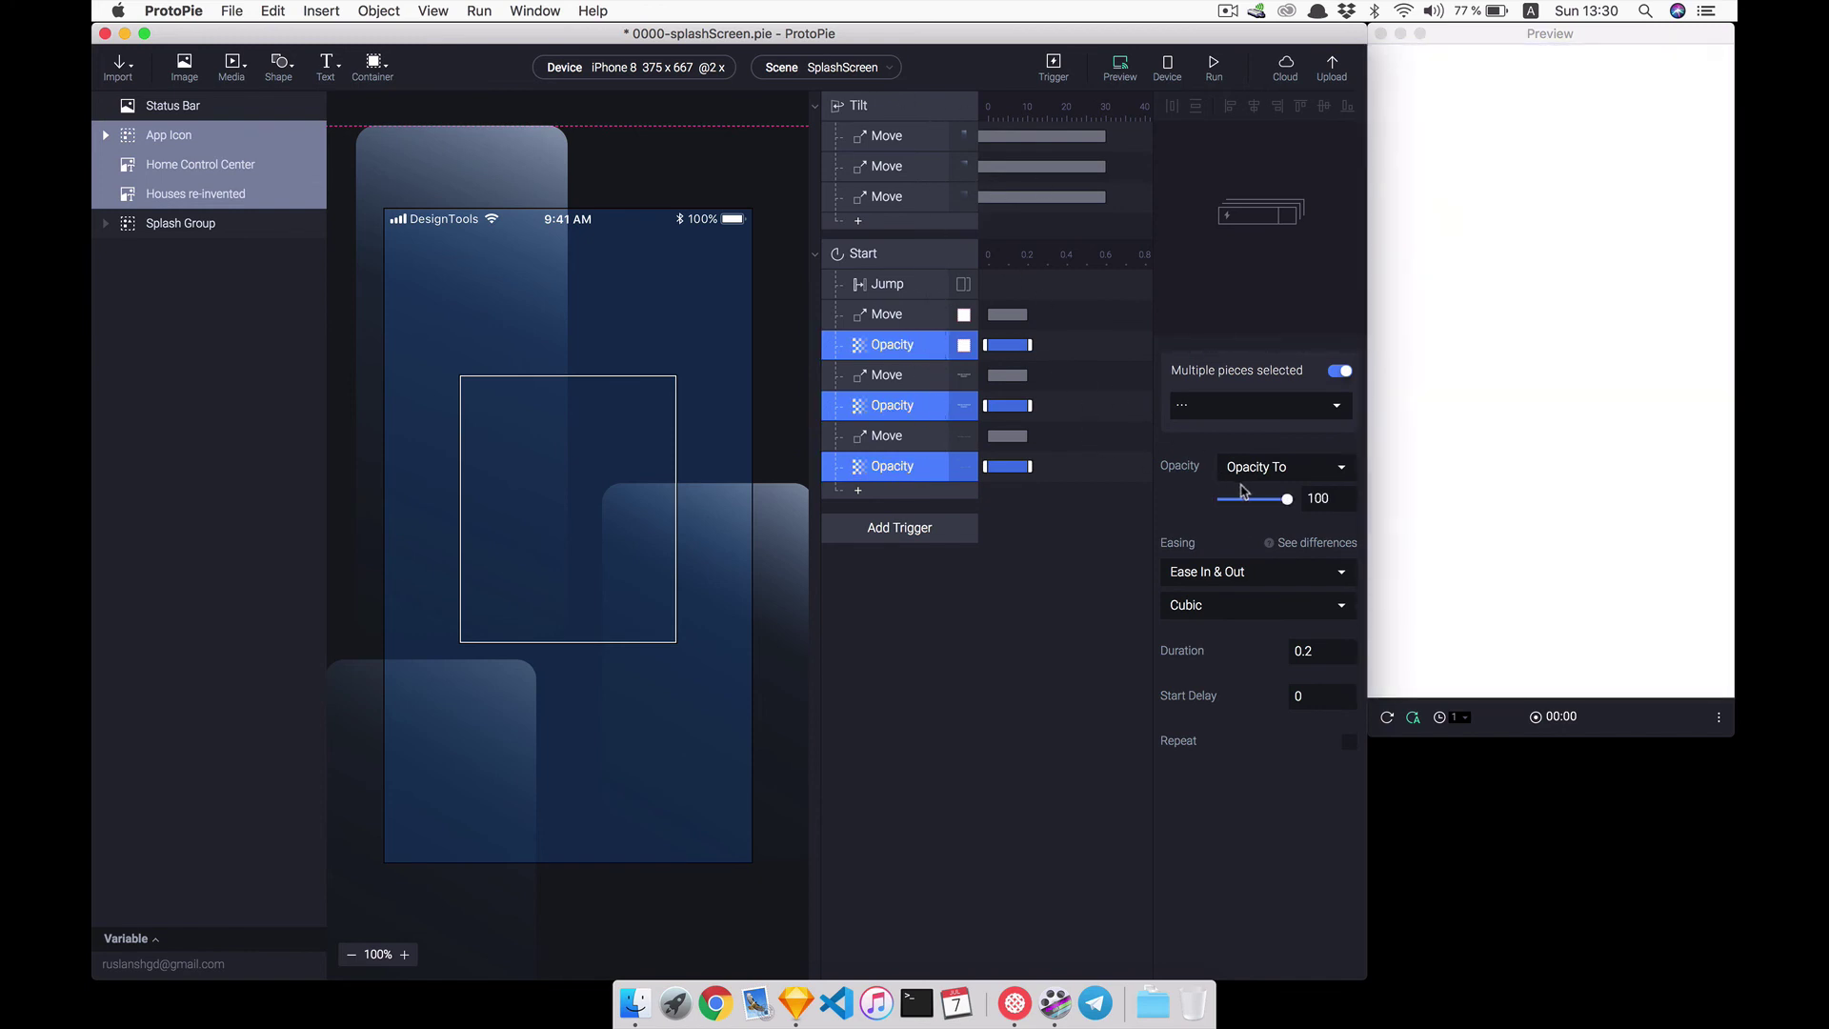
- Check the Onboarding jump's start delay of 2
click(872, 286)
click(1297, 519)
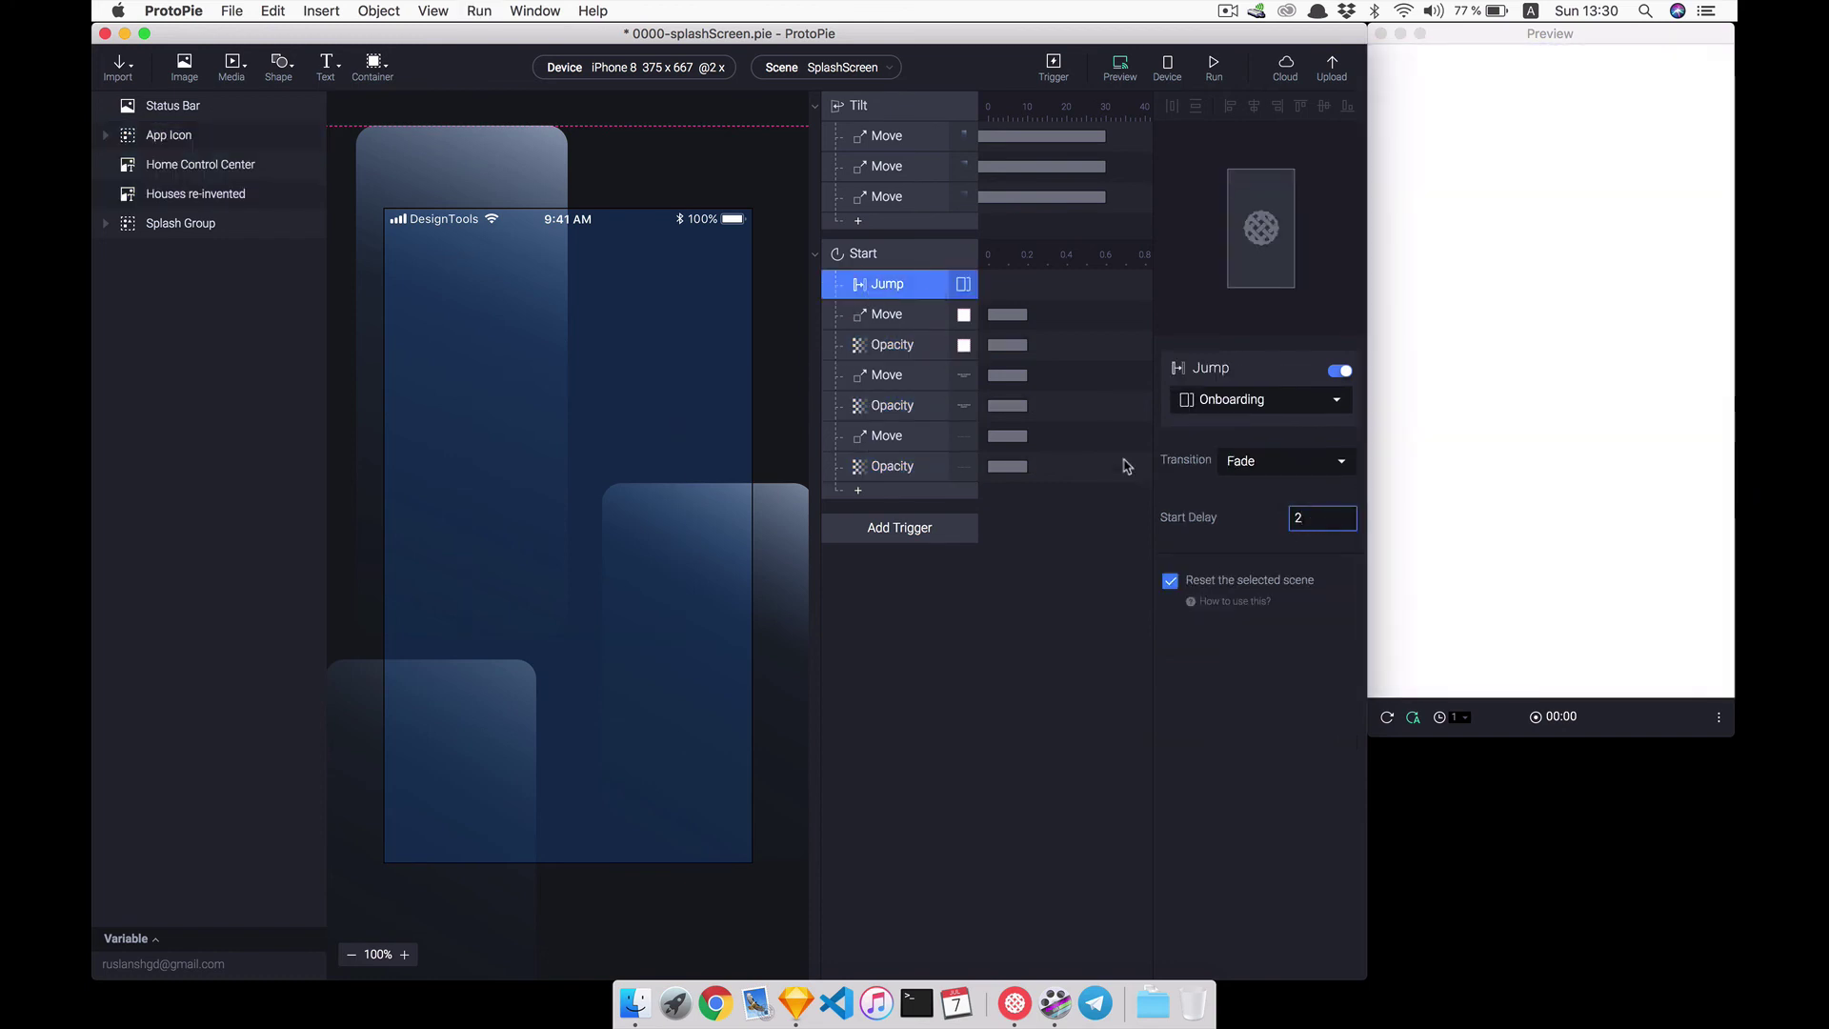
click(883, 305)
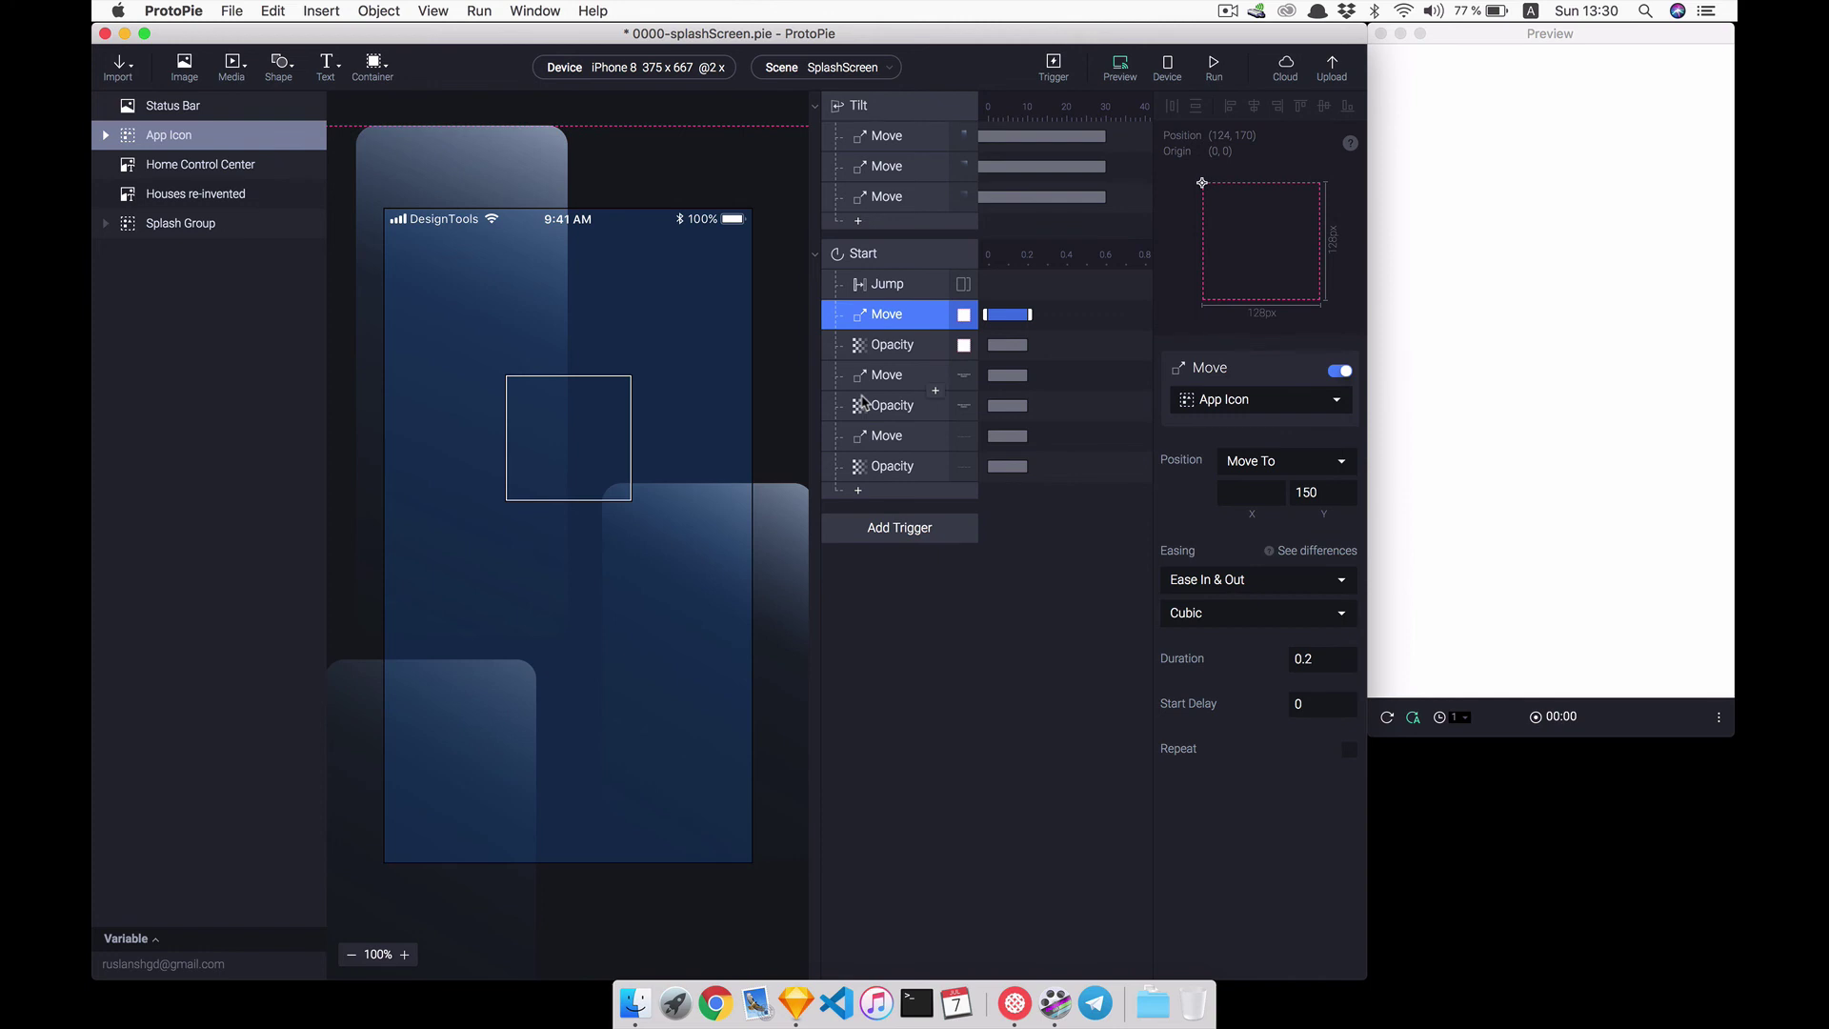
- Set all six Start move and fade responses to a 0.56 s duration
shift+click(869, 466)
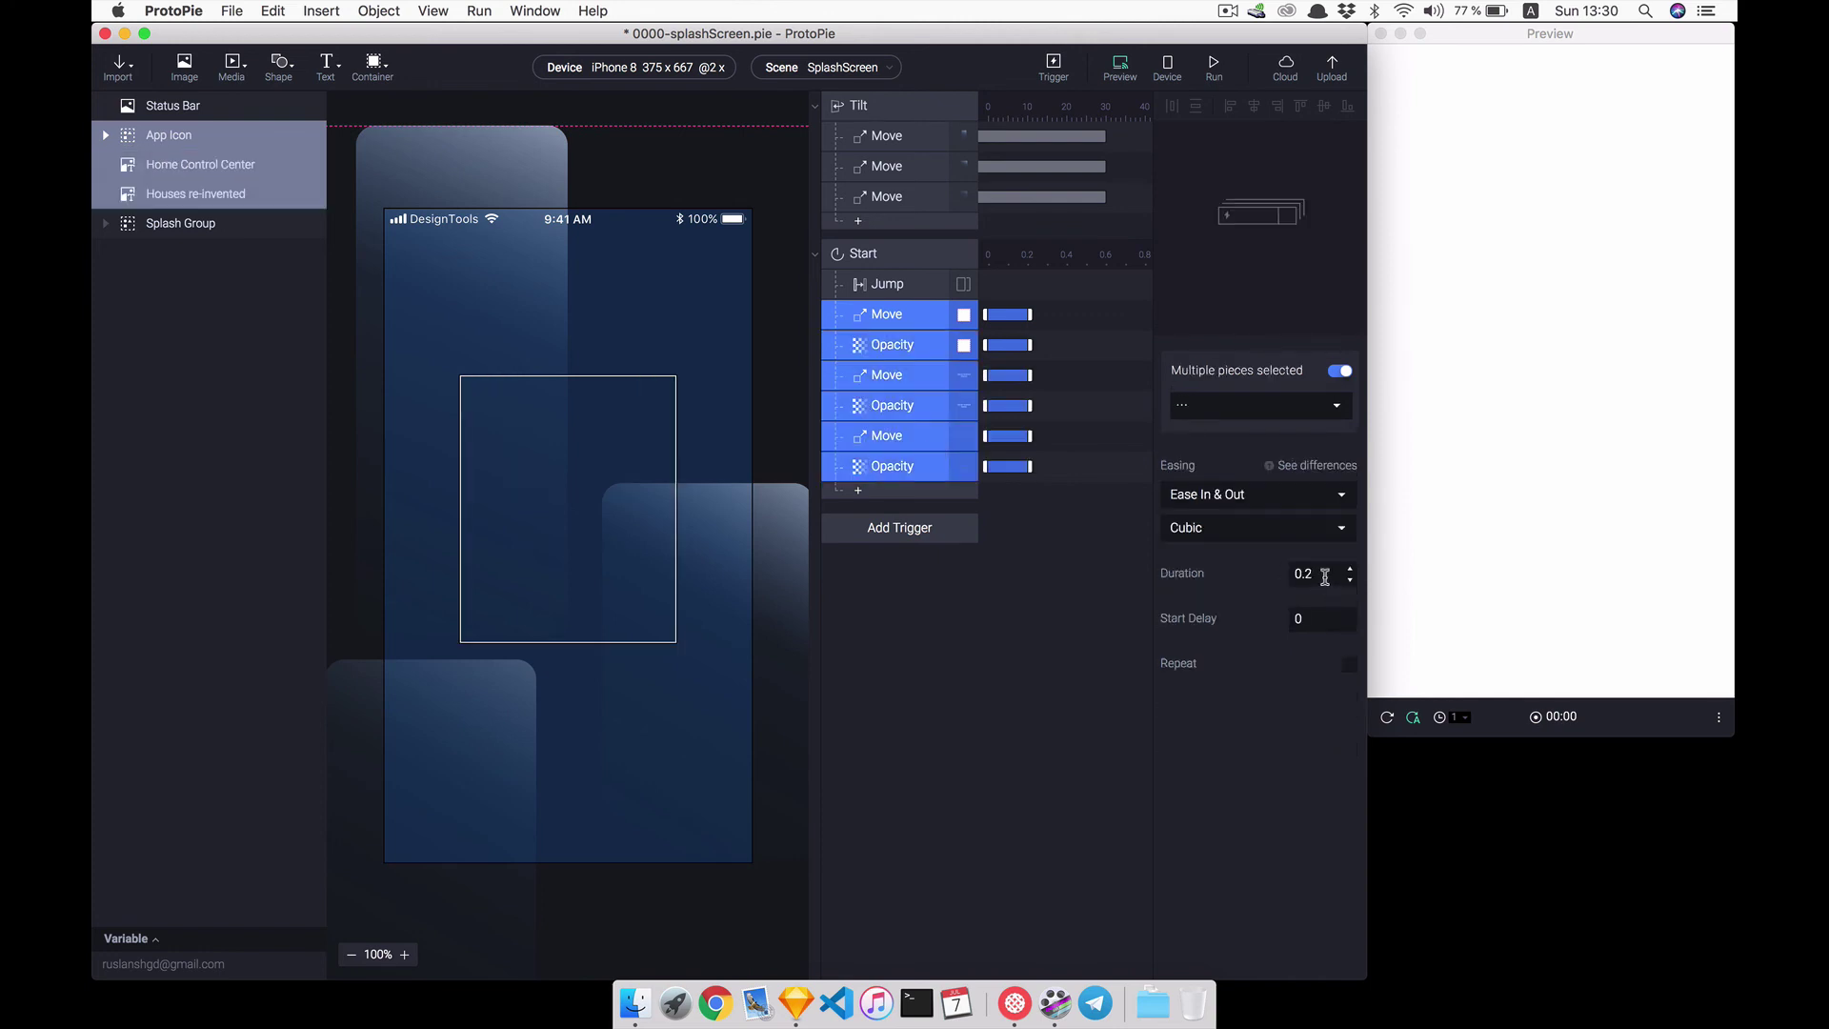
click(1325, 576)
click(1017, 584)
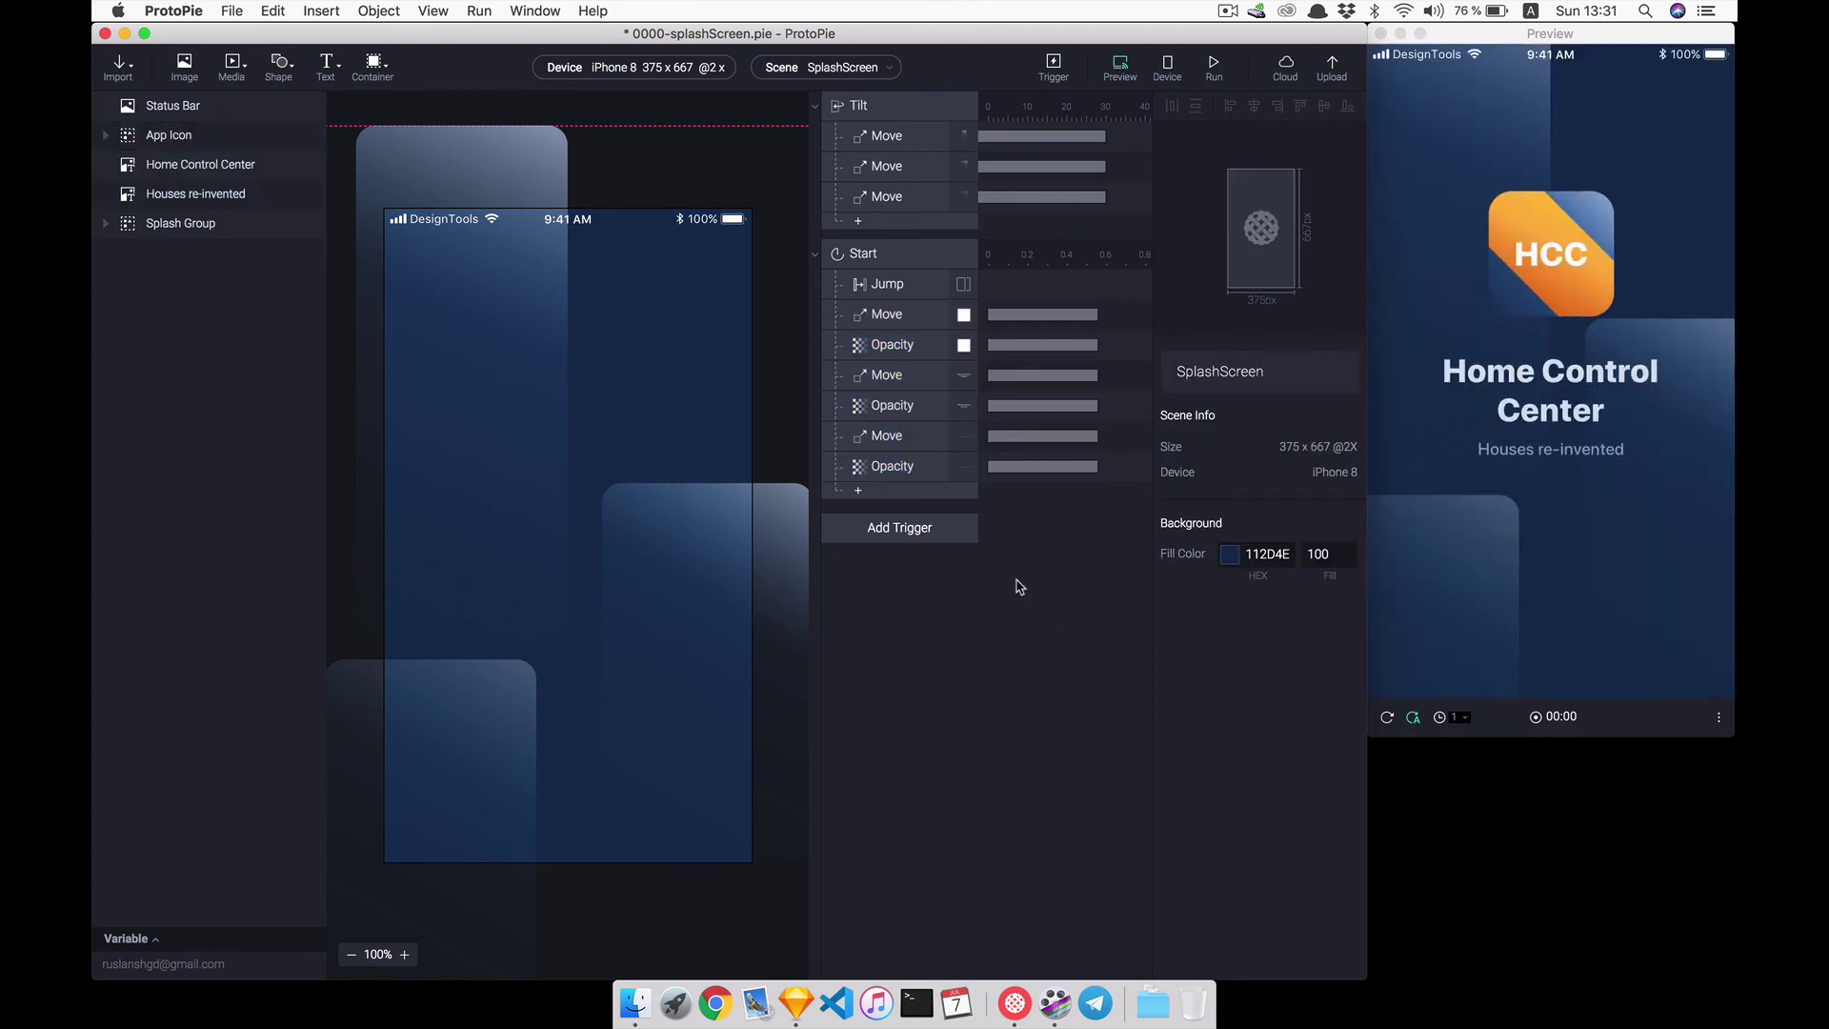
- Give the App Icon move and fade-in responses a 0.1 s start delay
click(885, 348)
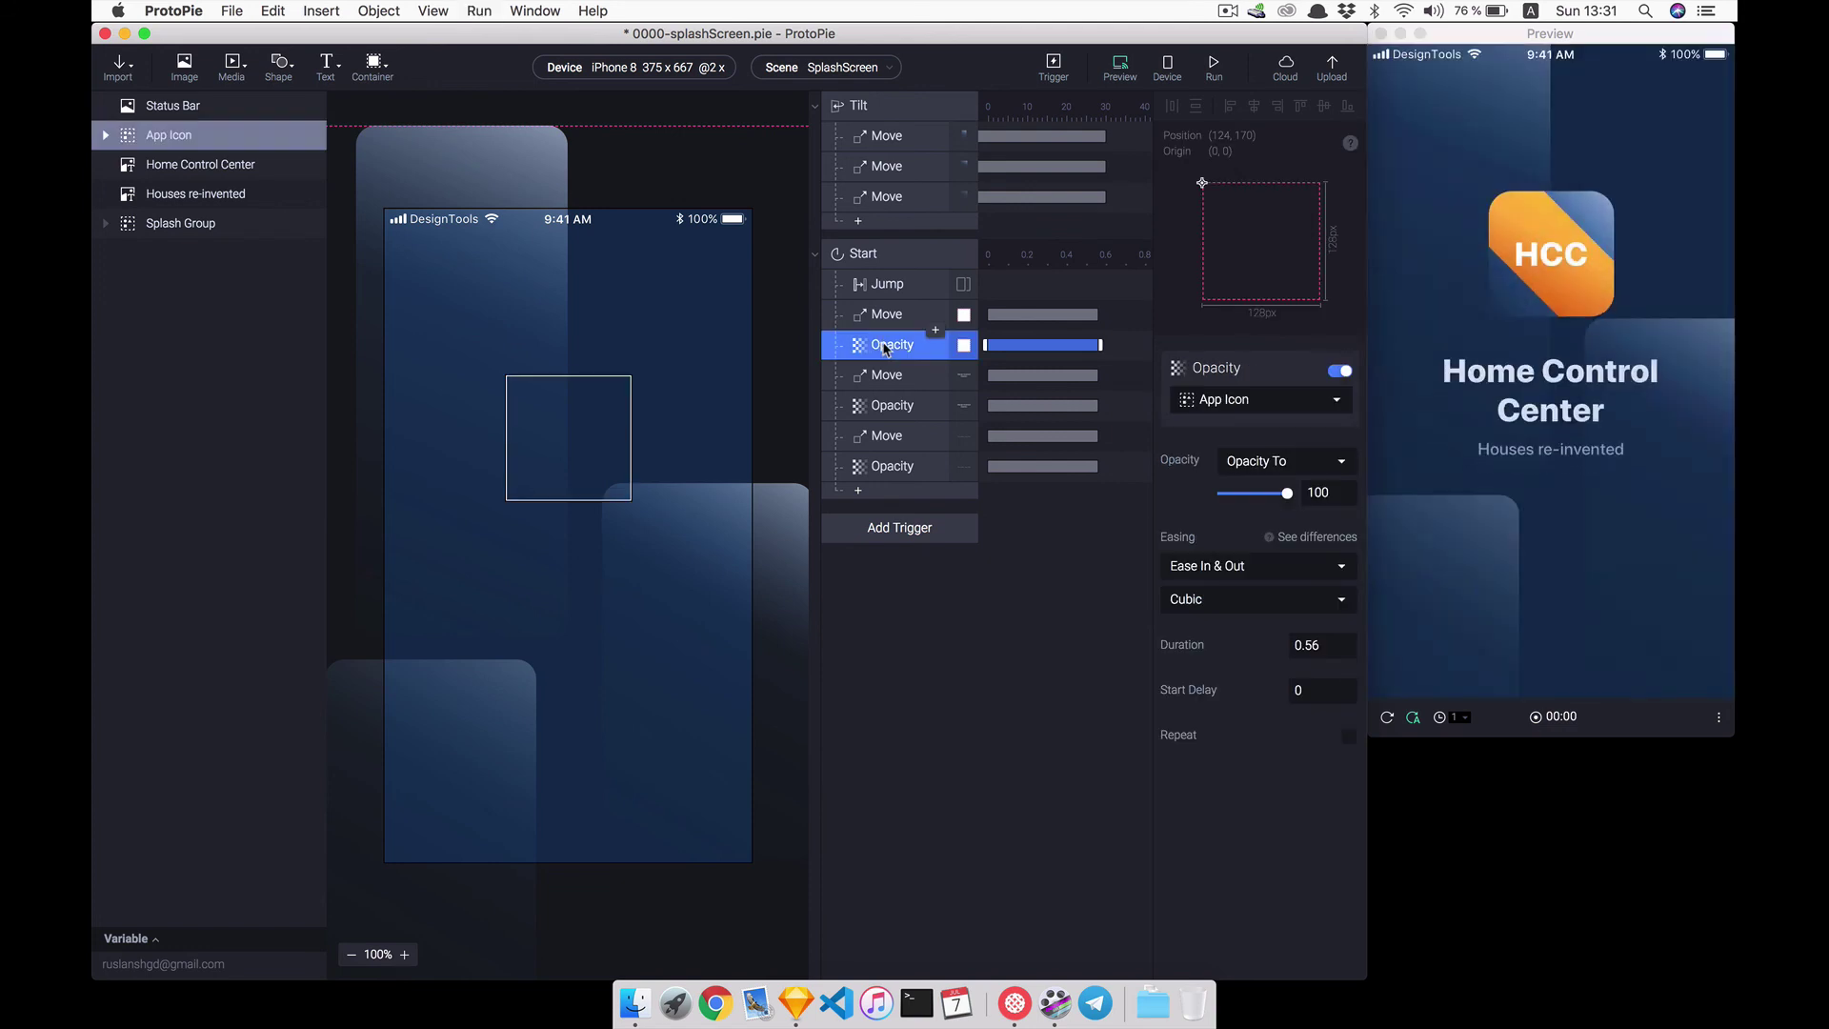
click(878, 327)
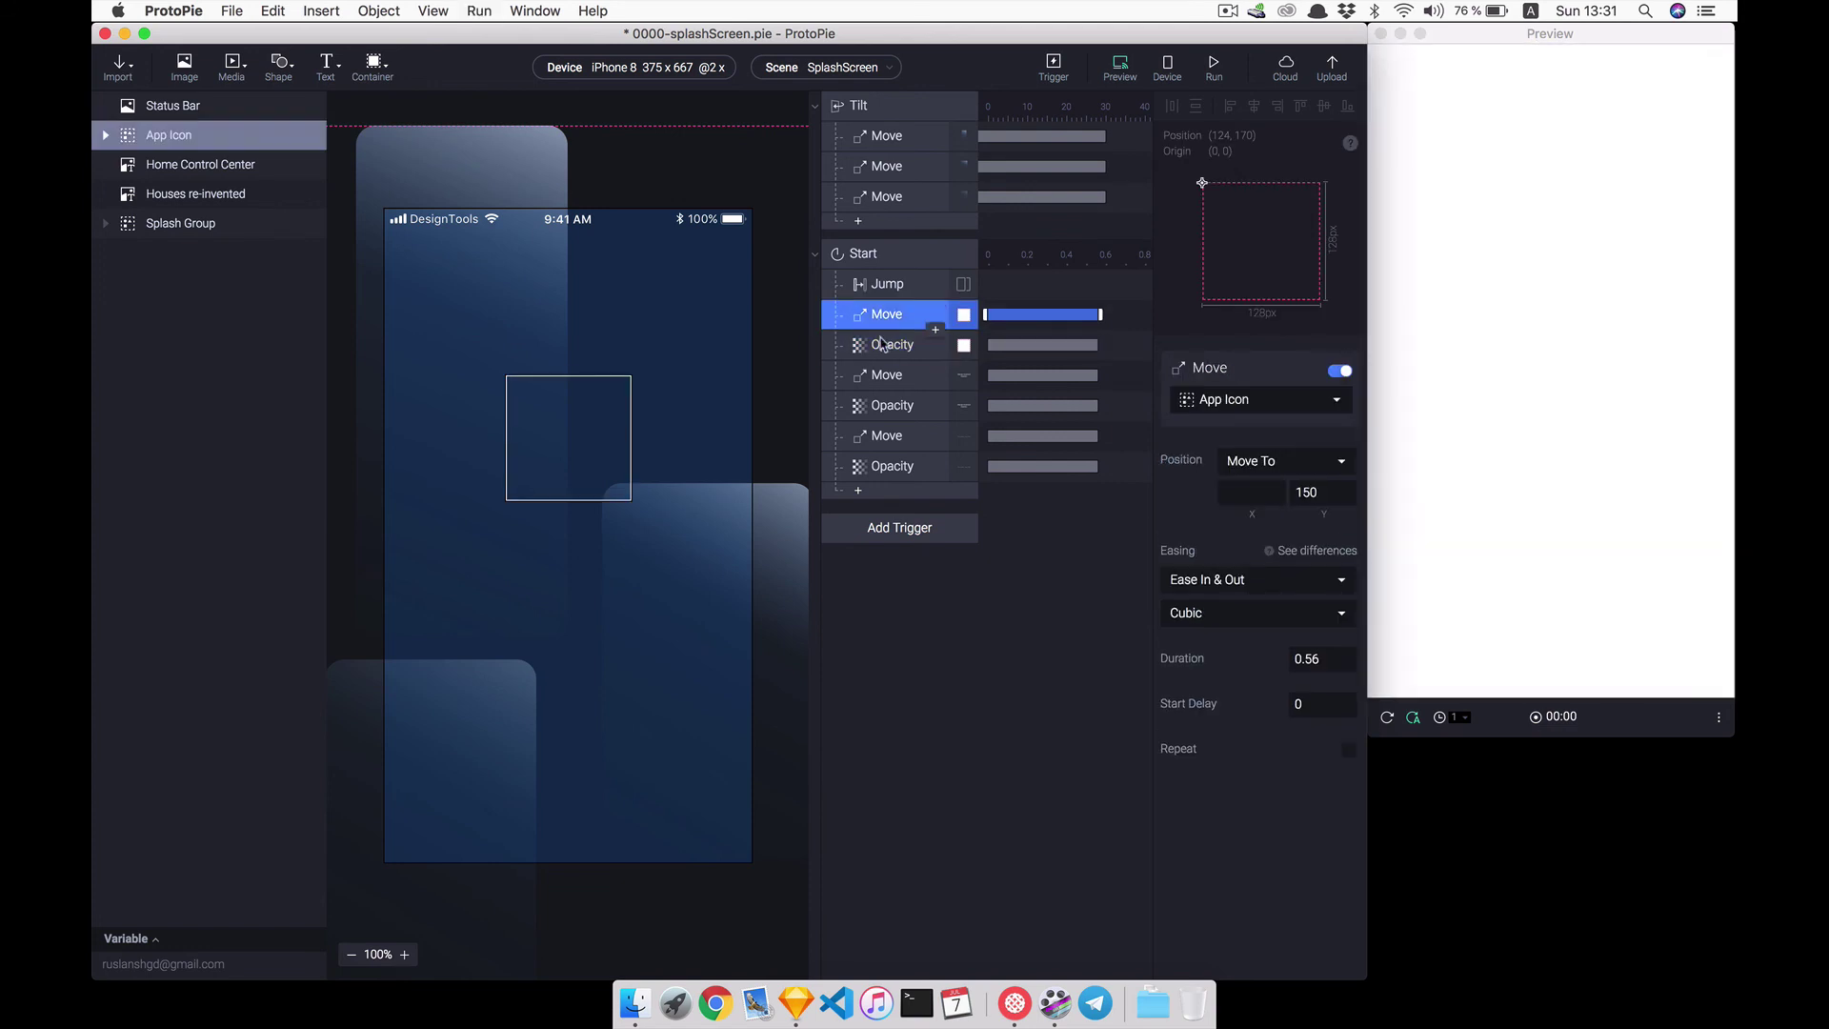
shift+click(884, 347)
click(1326, 620)
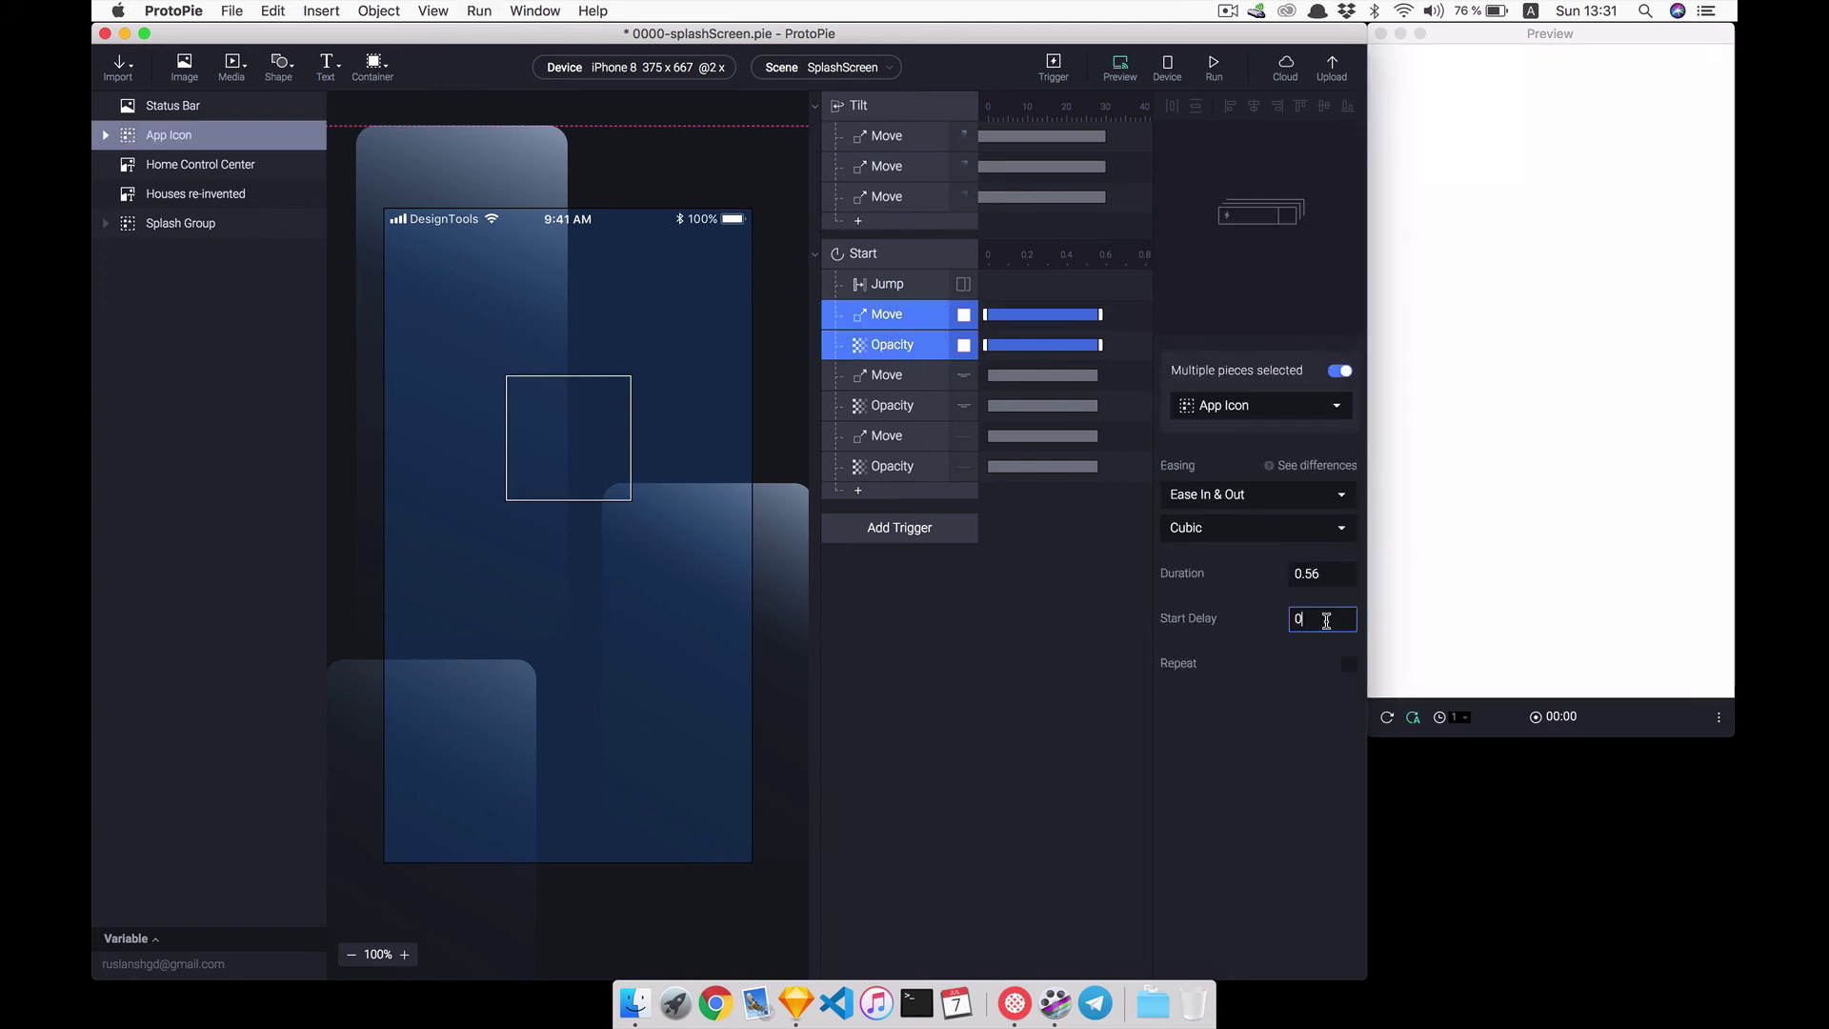
text(.1)
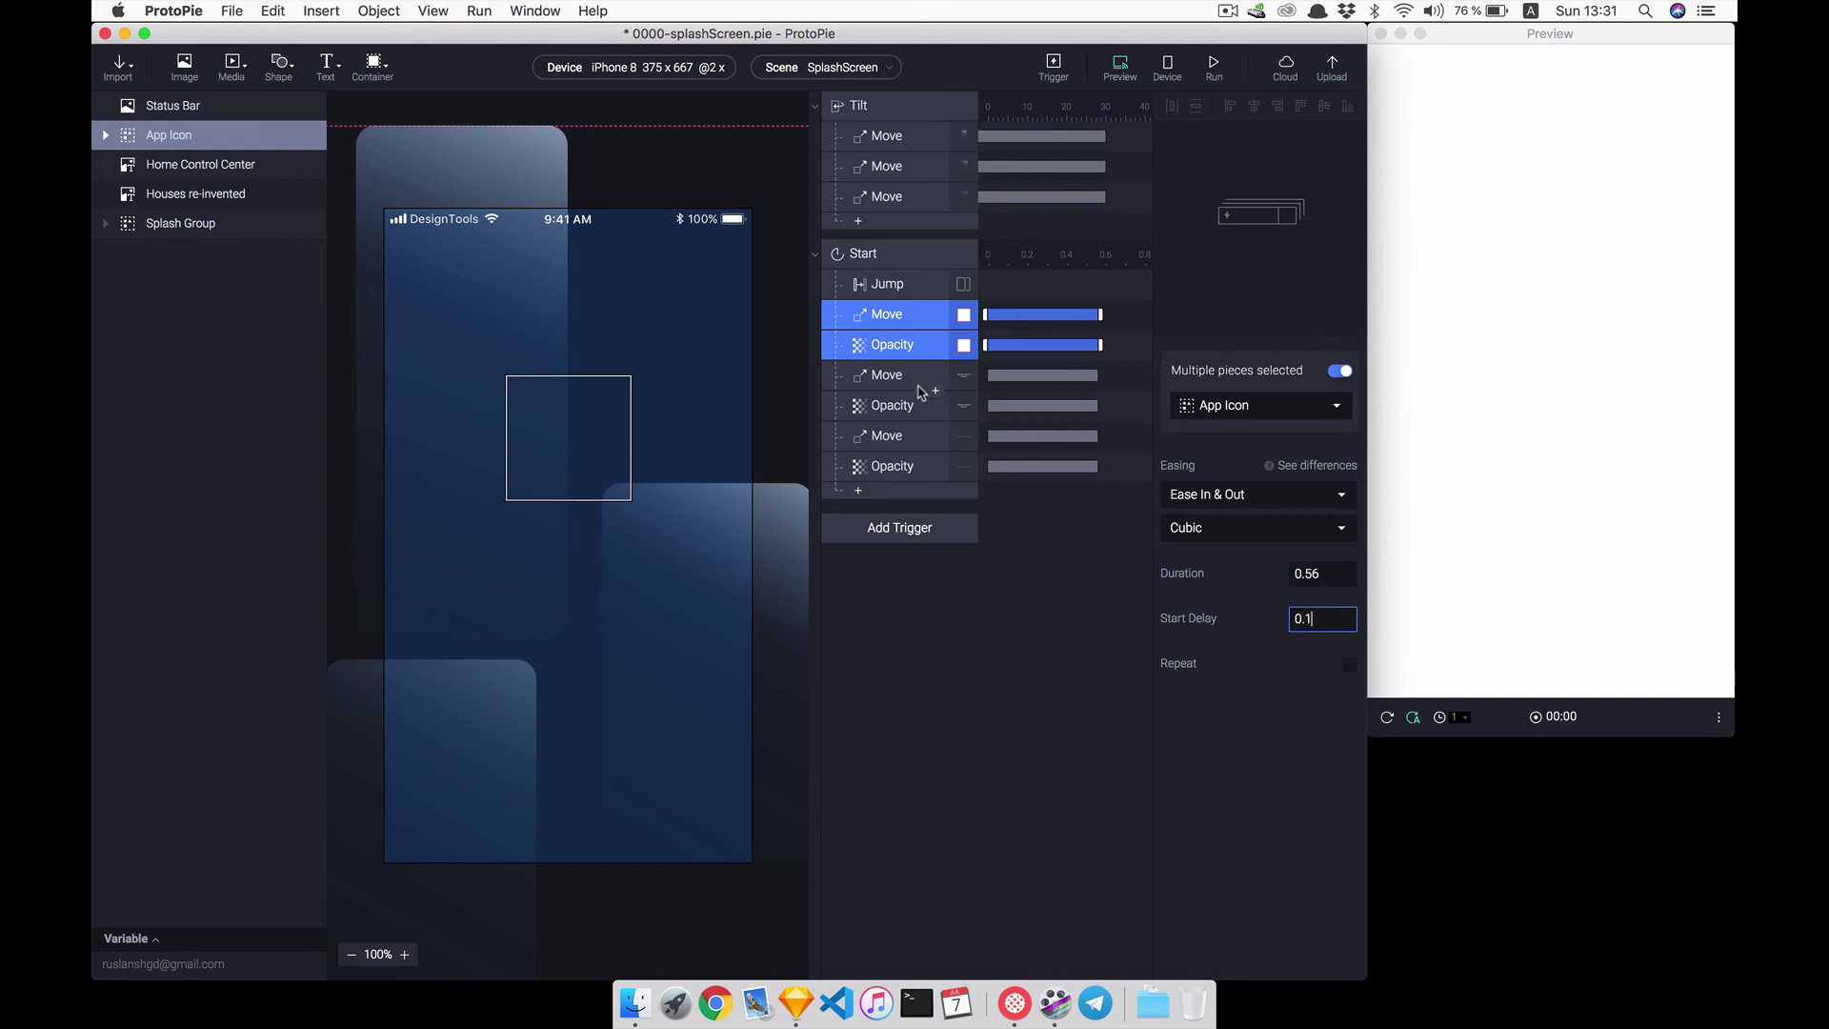
- Delay Home Control Center's move and fade by 0.2 s and Houses re-invented's by 0.3 s
click(921, 382)
click(1318, 618)
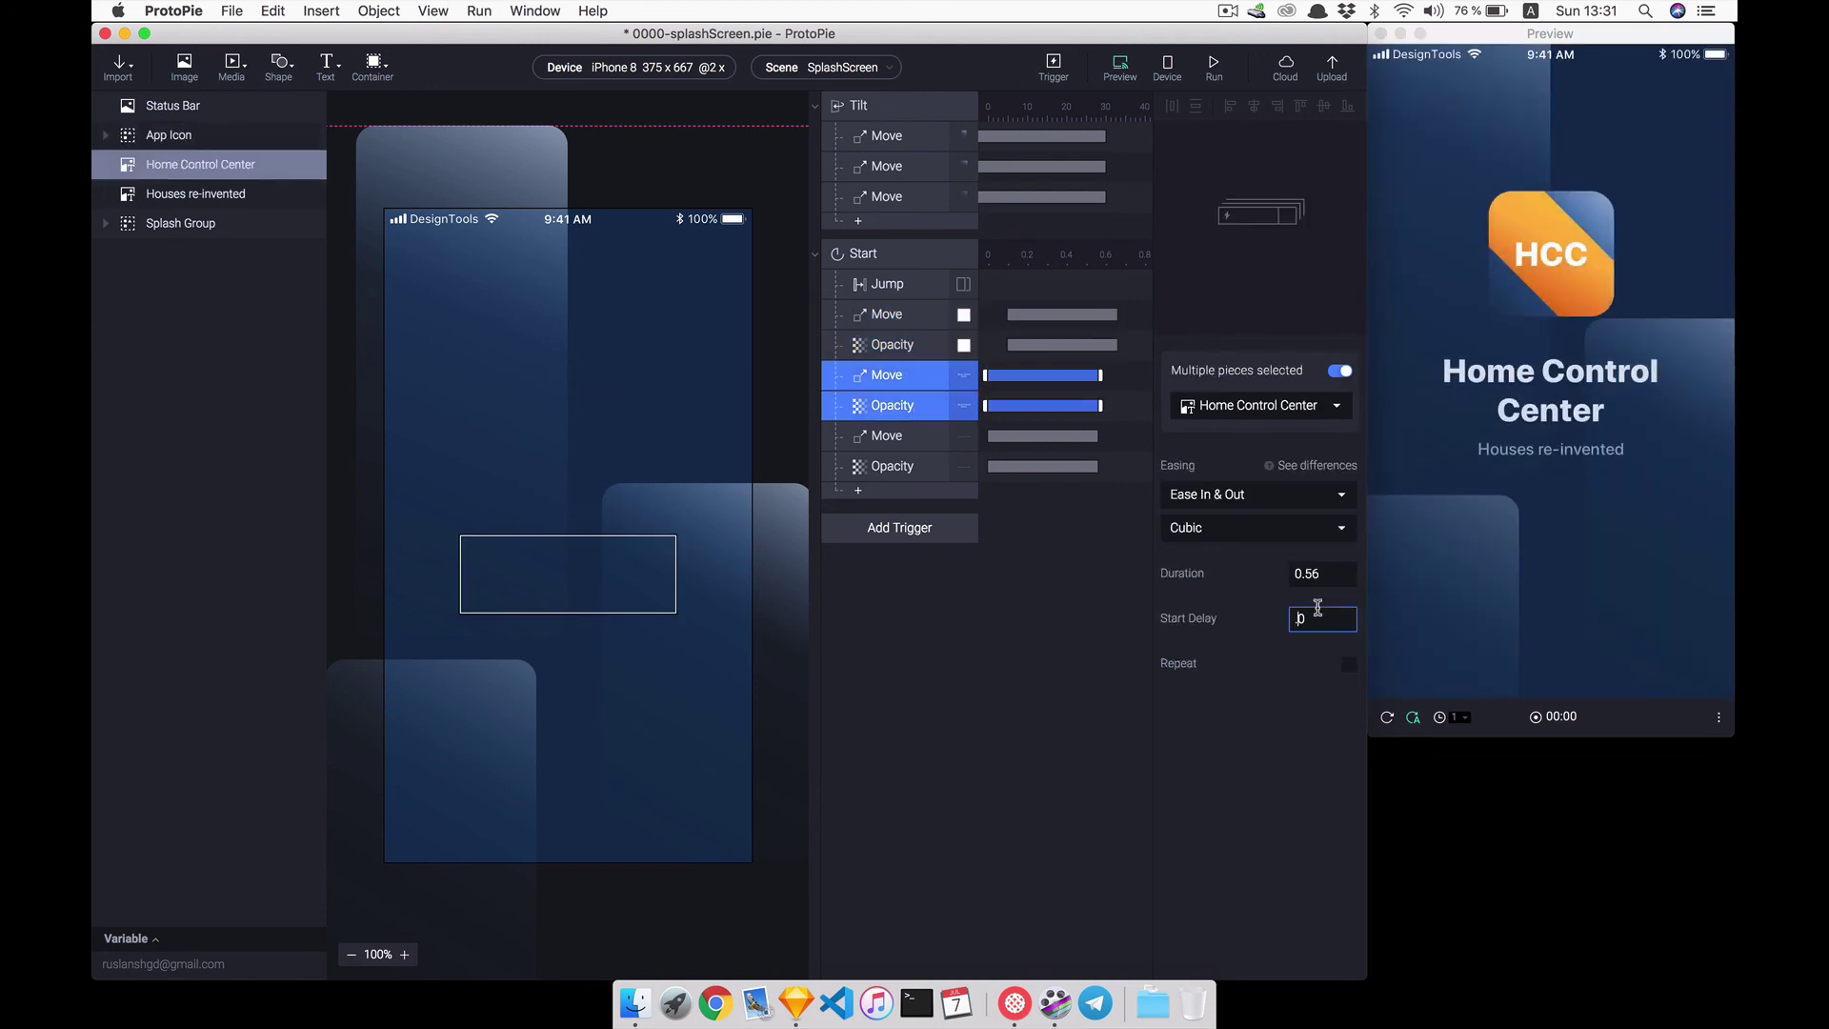
text(.2)
key(Return)
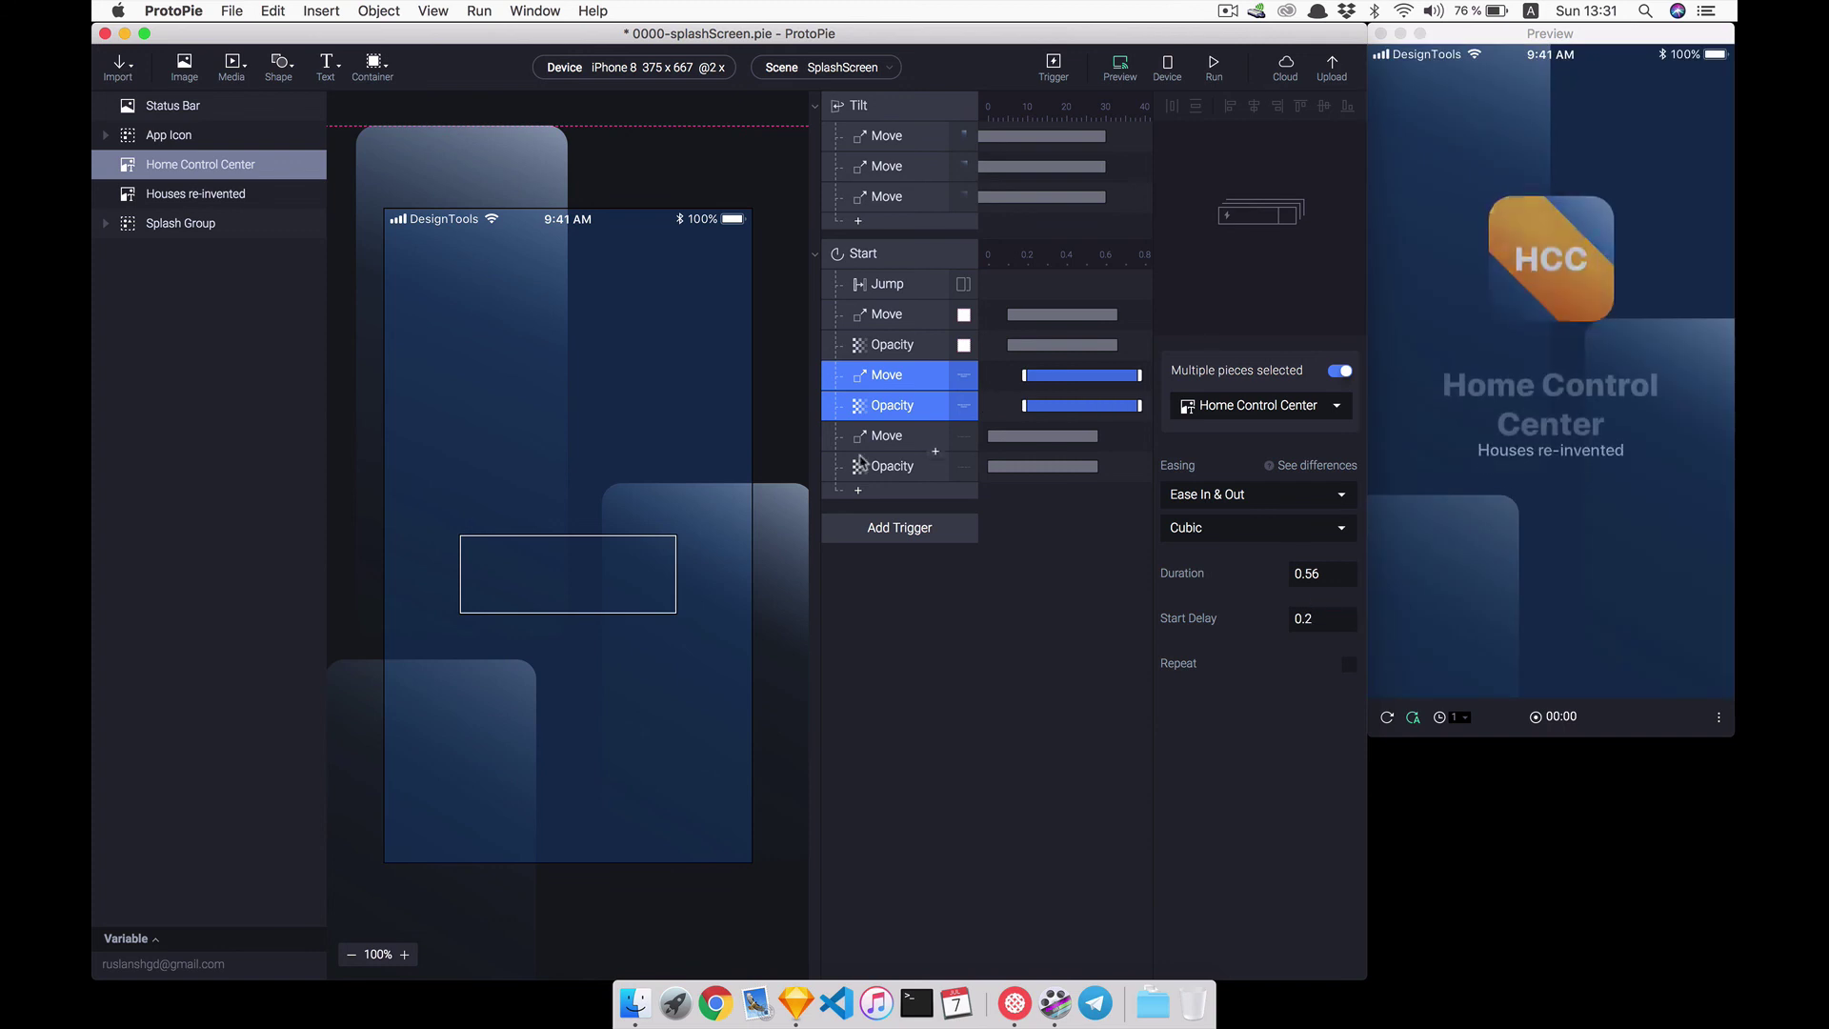
click(896, 435)
click(1310, 617)
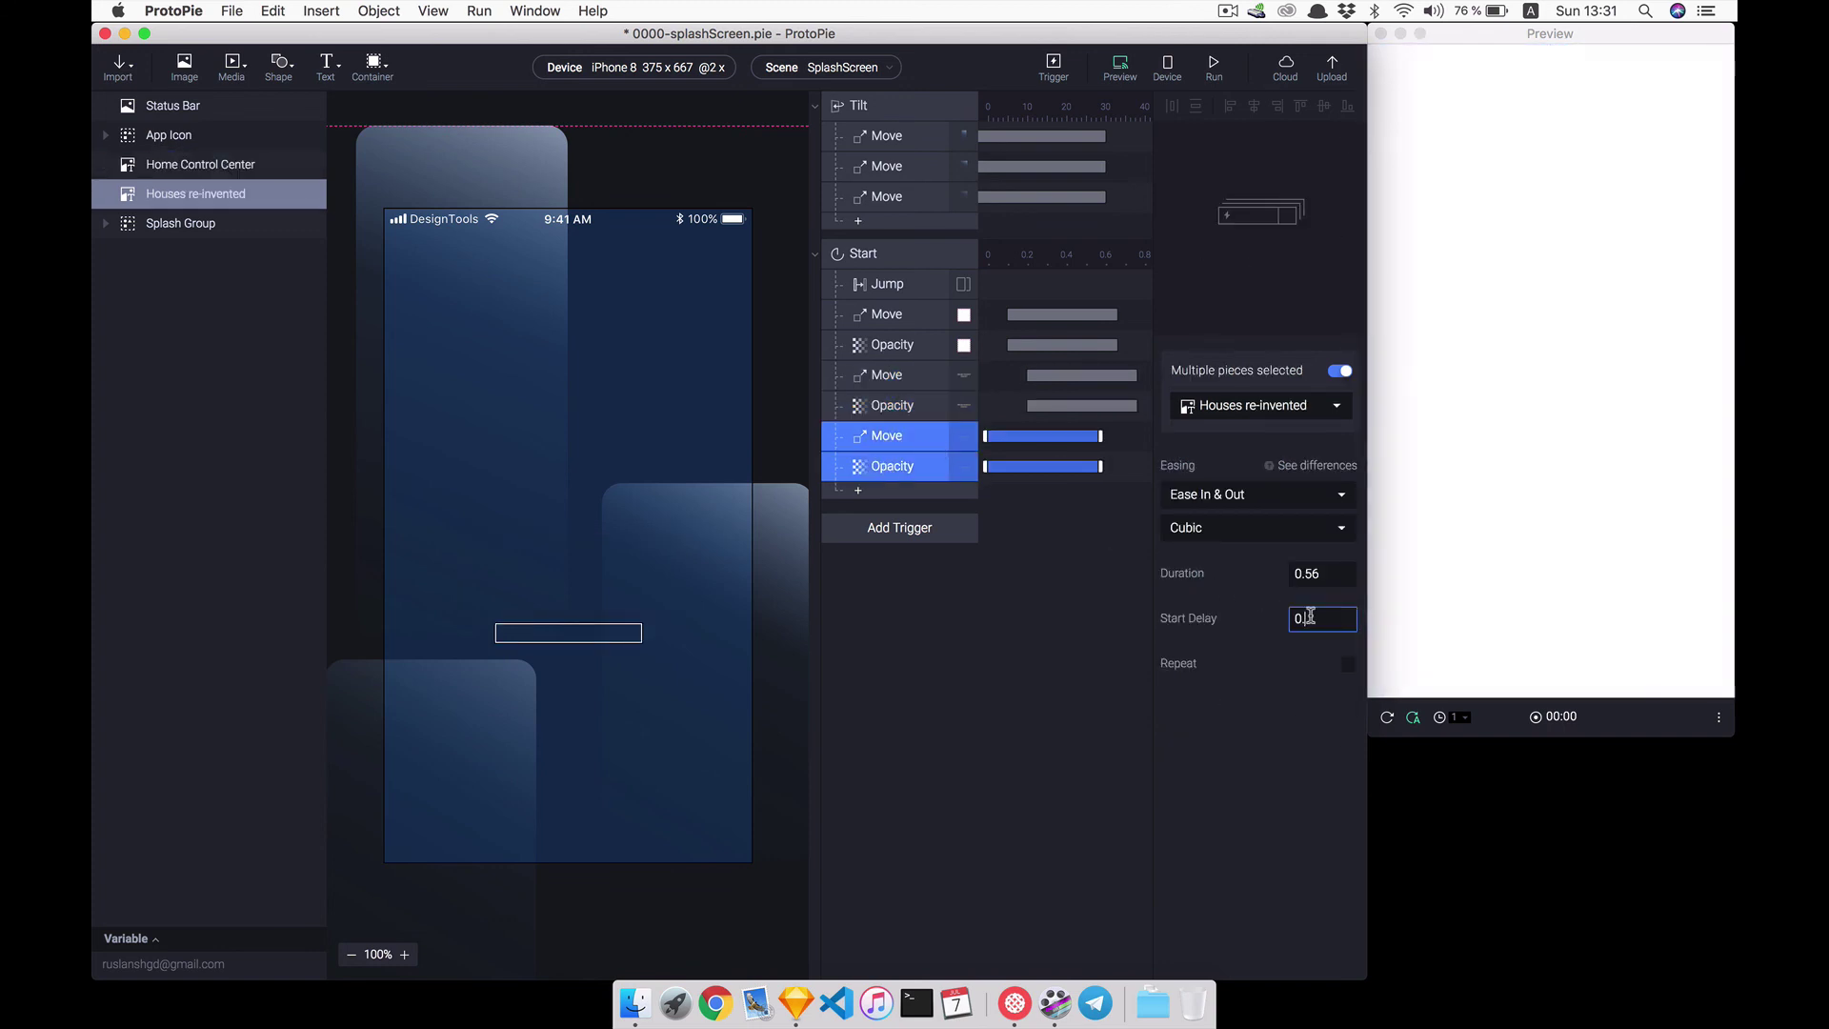
text(.3)
key(Return)
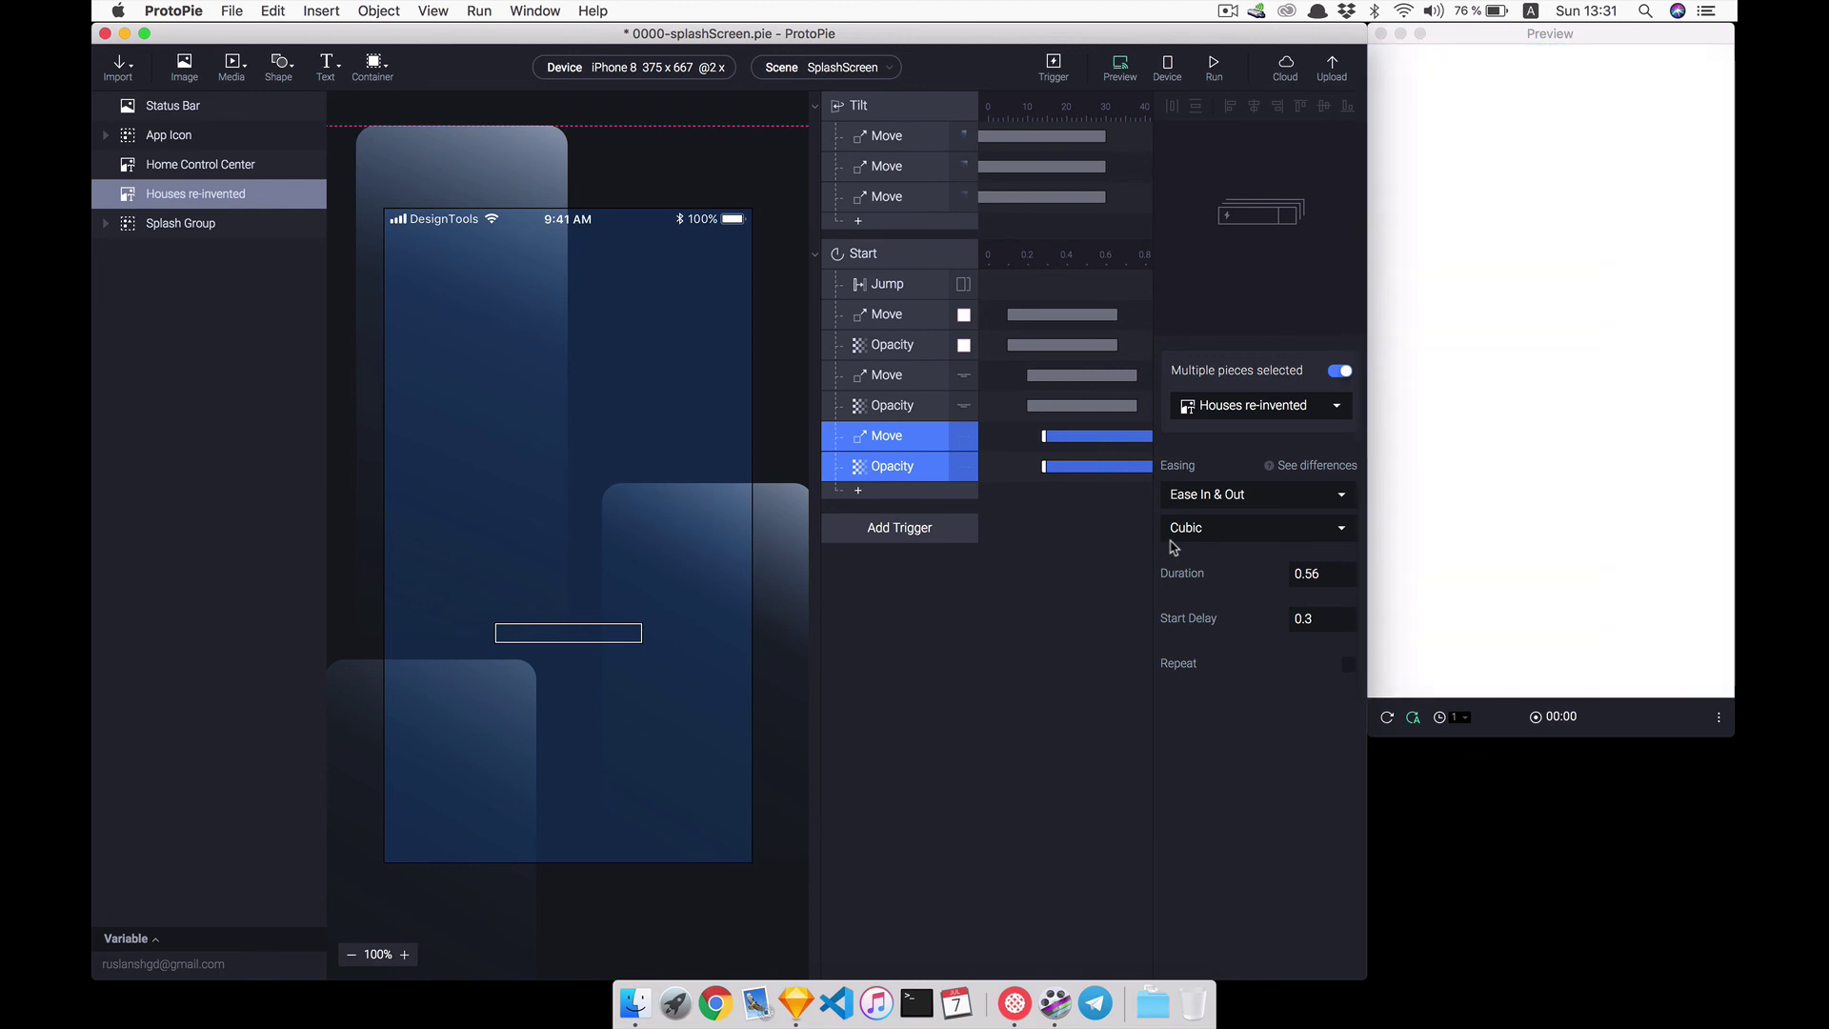
- Import Sketch artboard '0100-Onboarding - Push' into the Onboarding scene, then return to SplashScreen
click(847, 68)
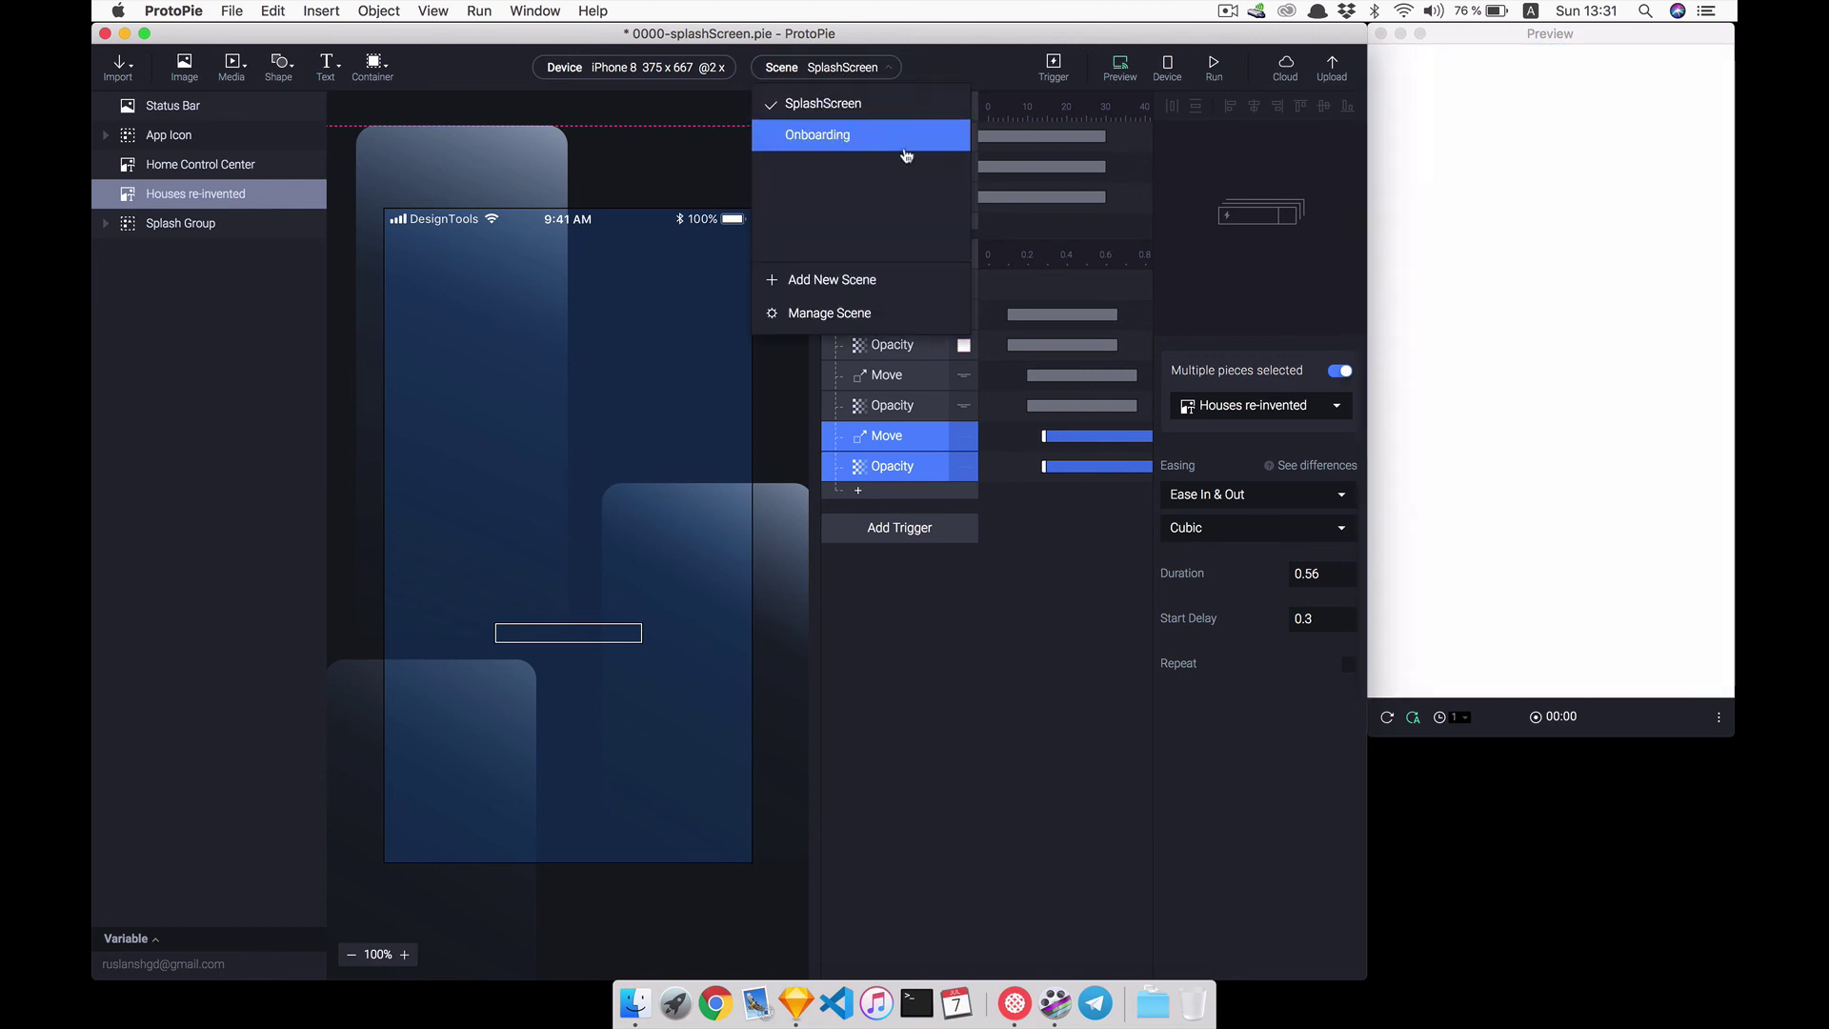
click(858, 135)
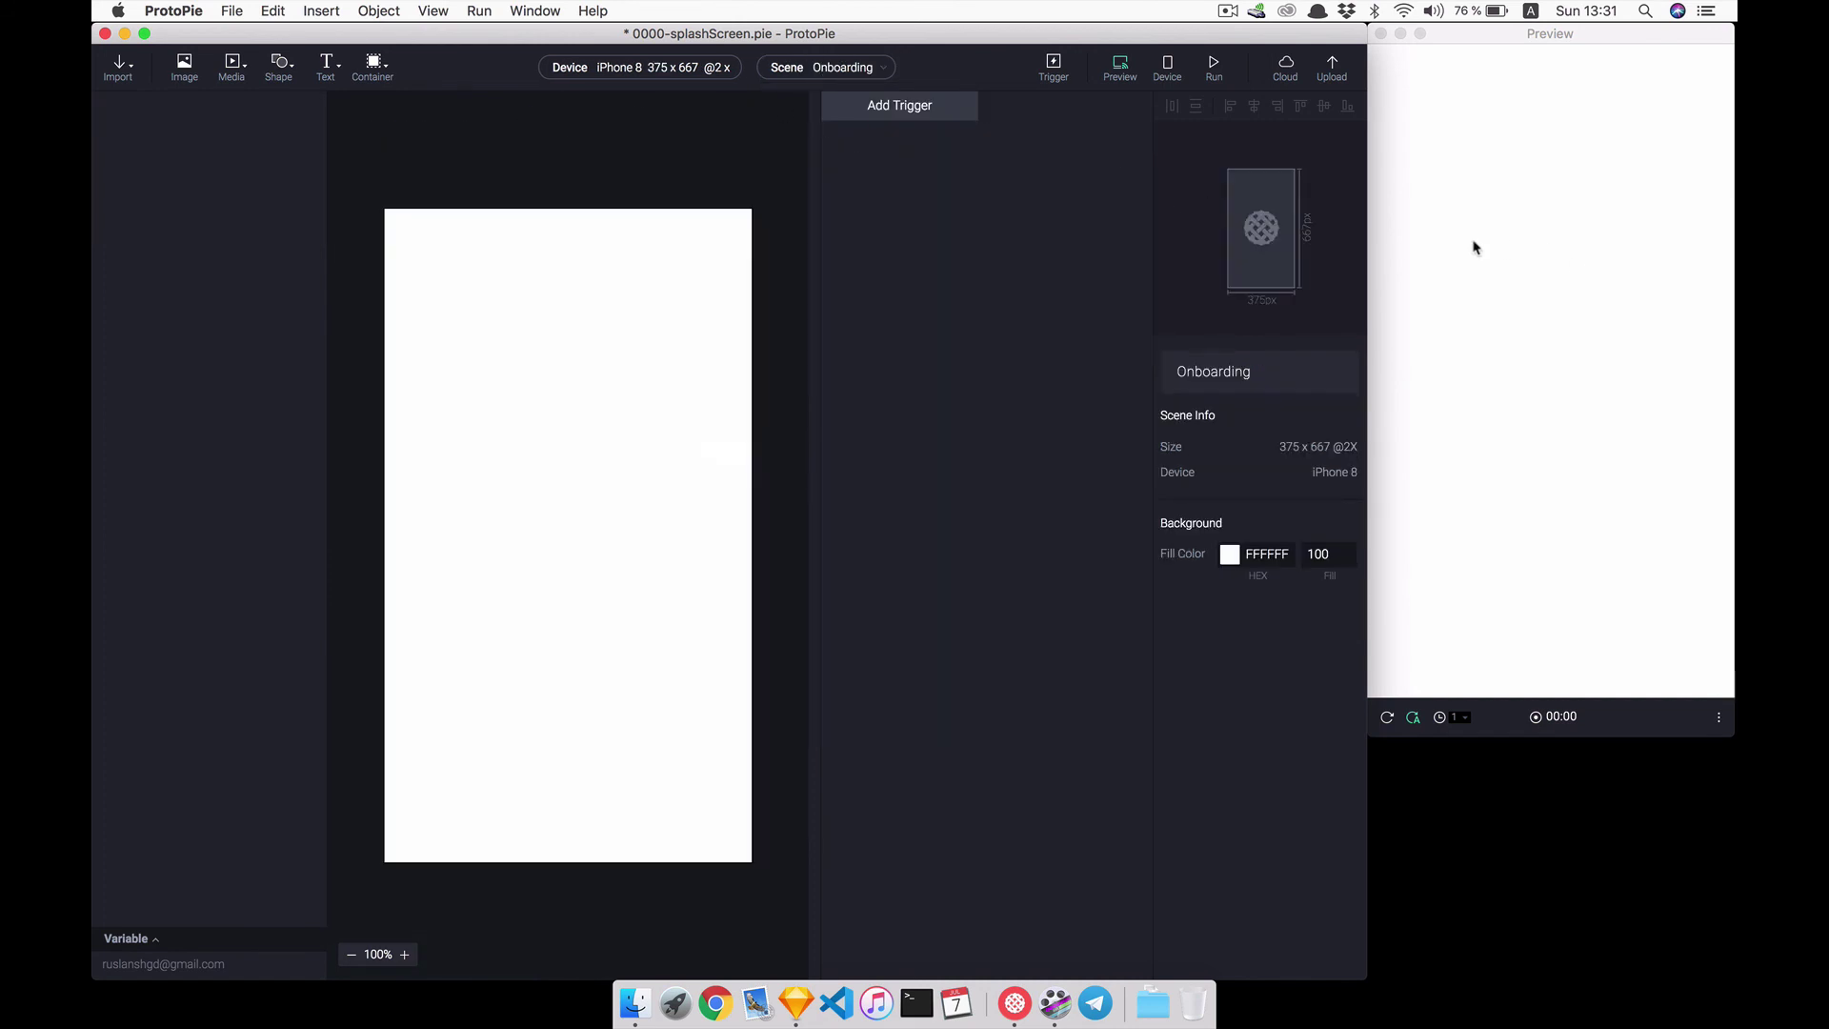
click(118, 67)
click(197, 167)
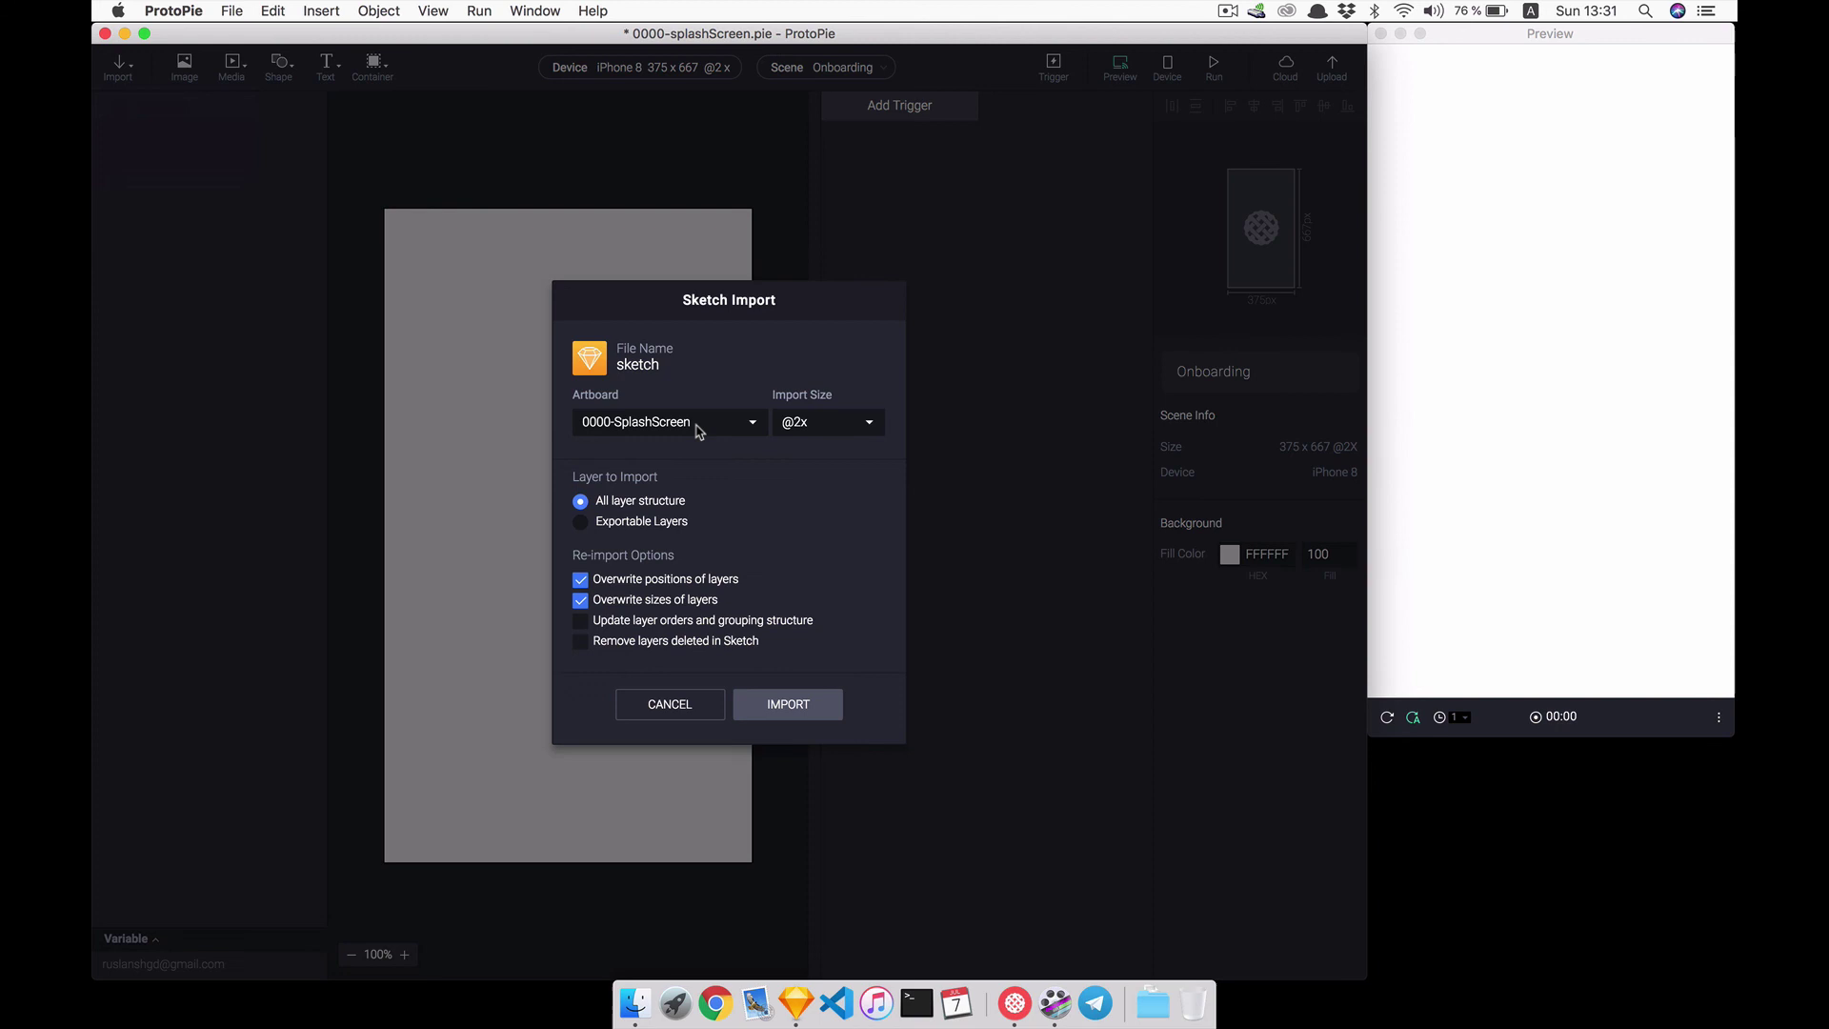
click(696, 423)
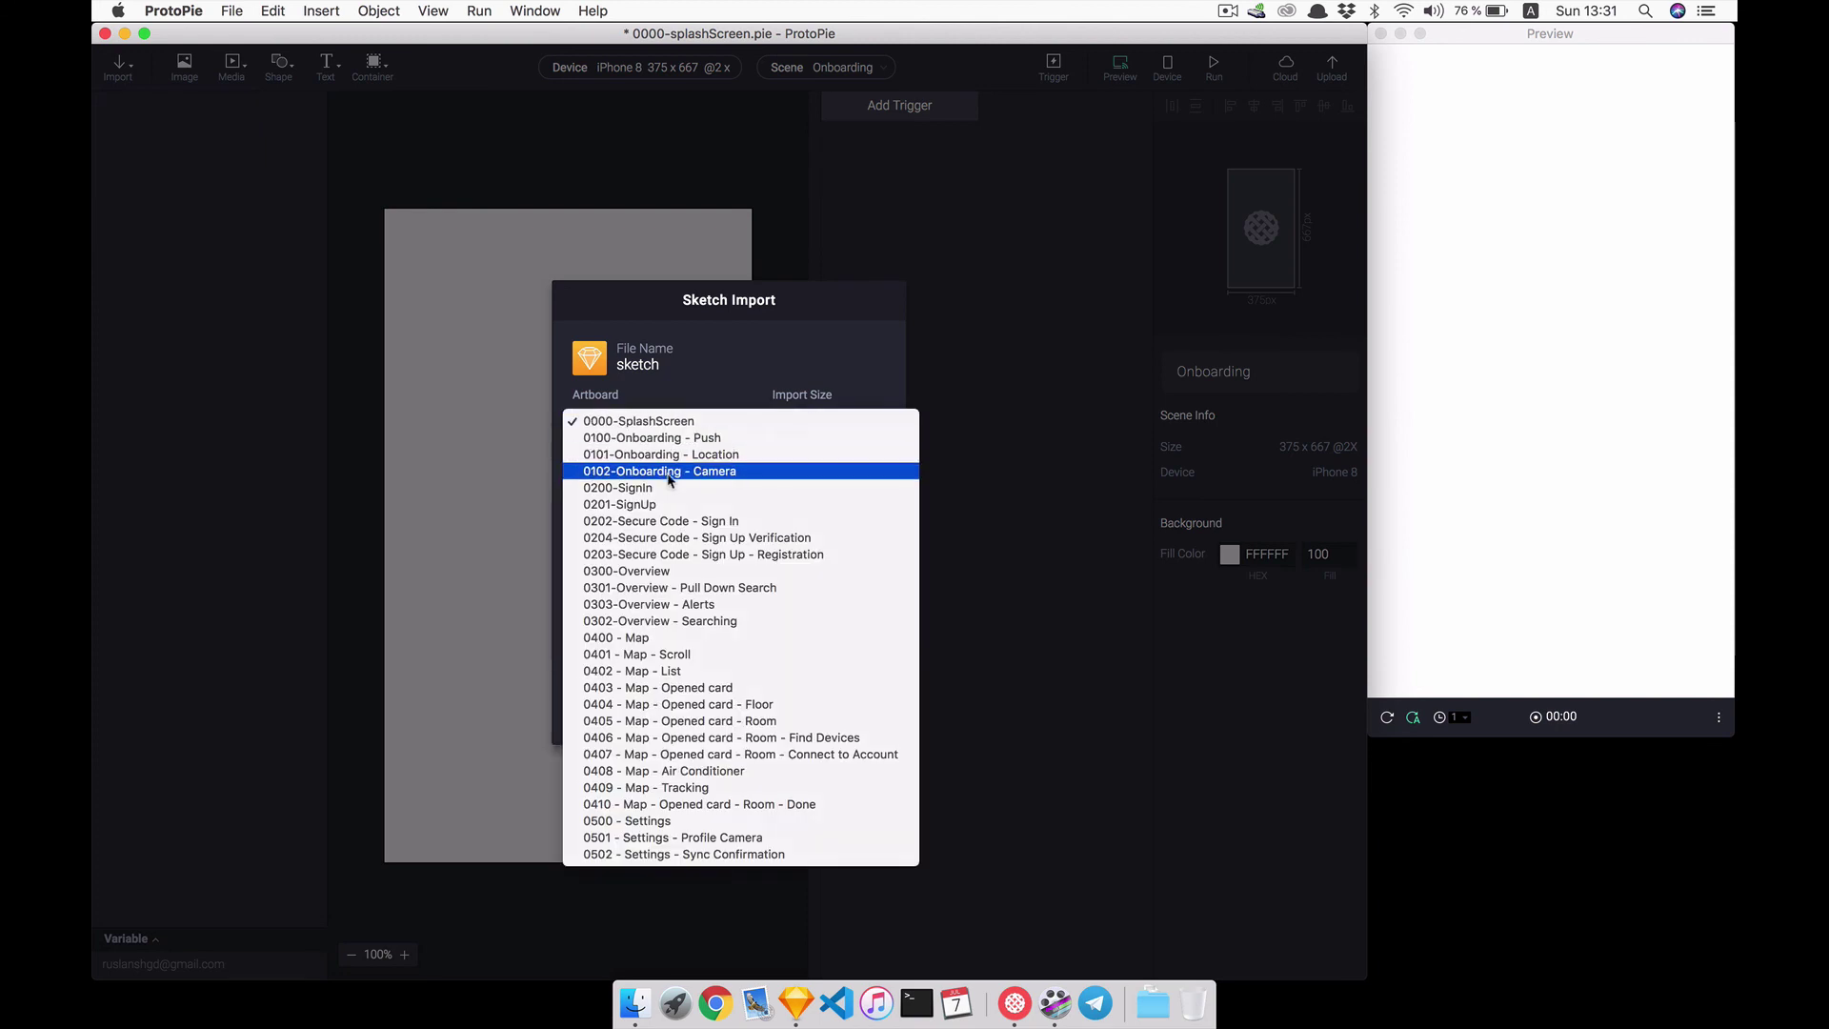
click(667, 437)
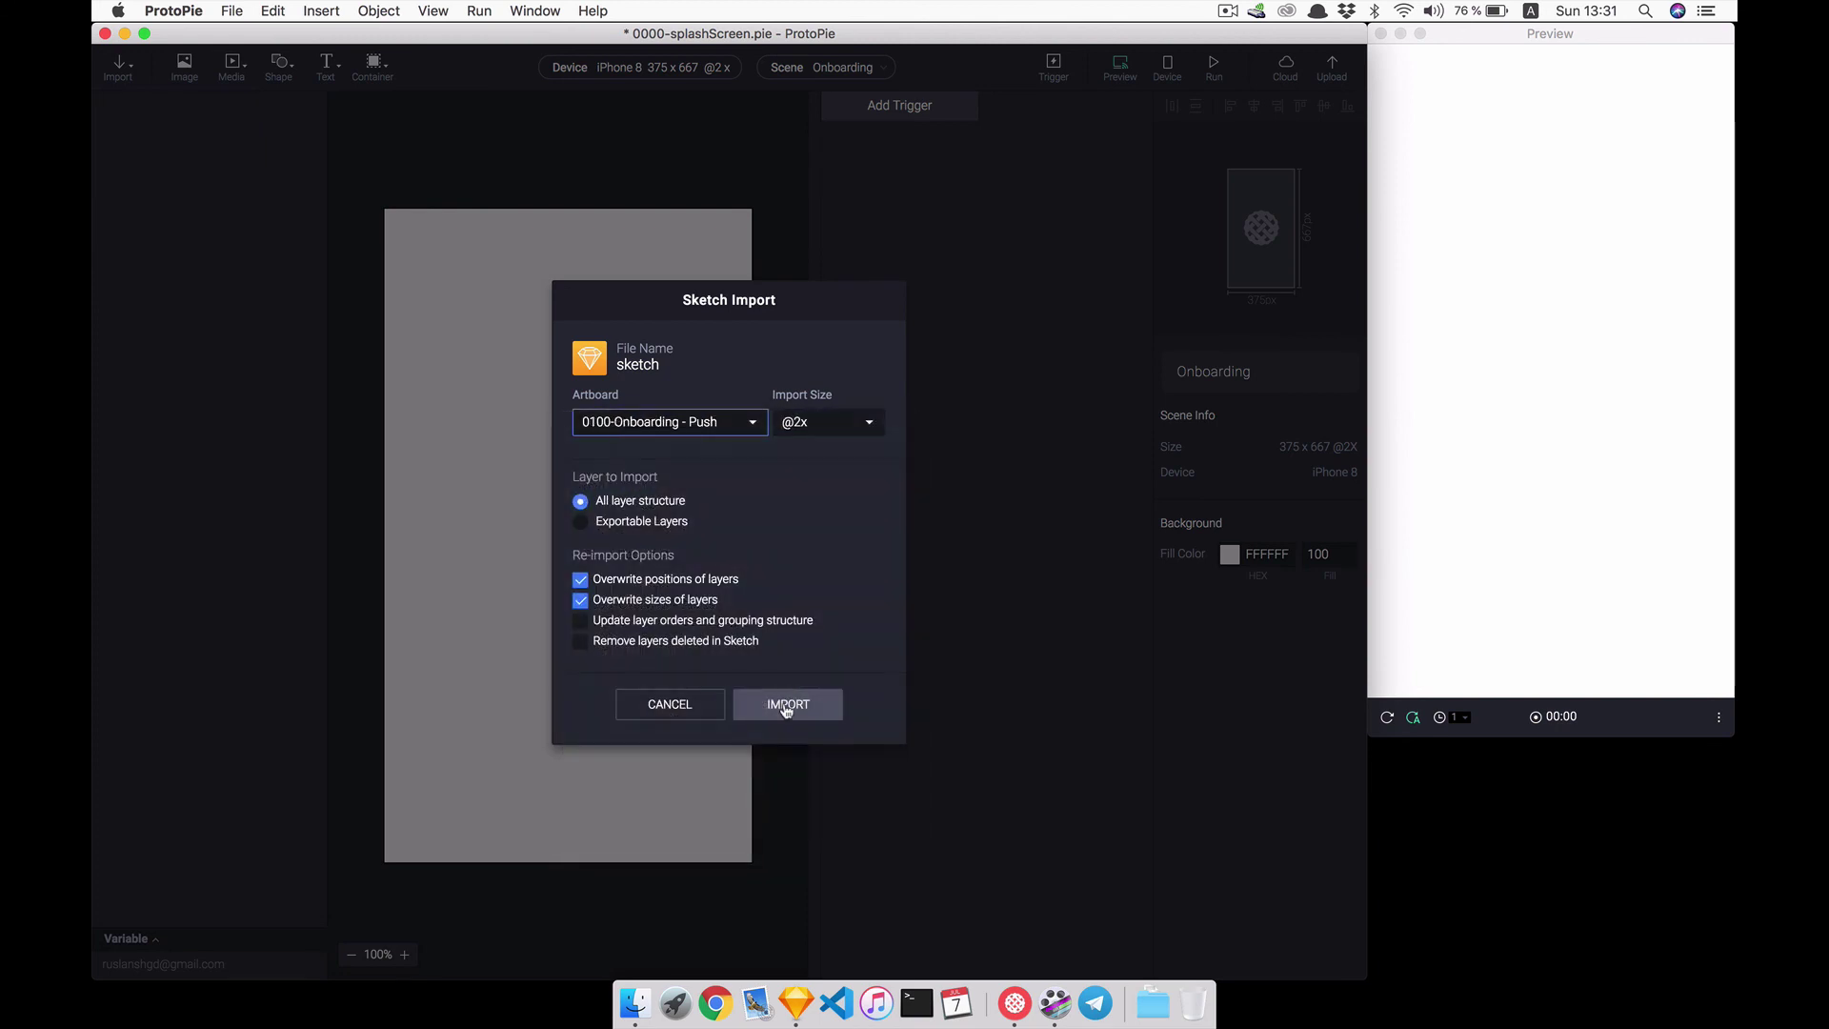
click(786, 707)
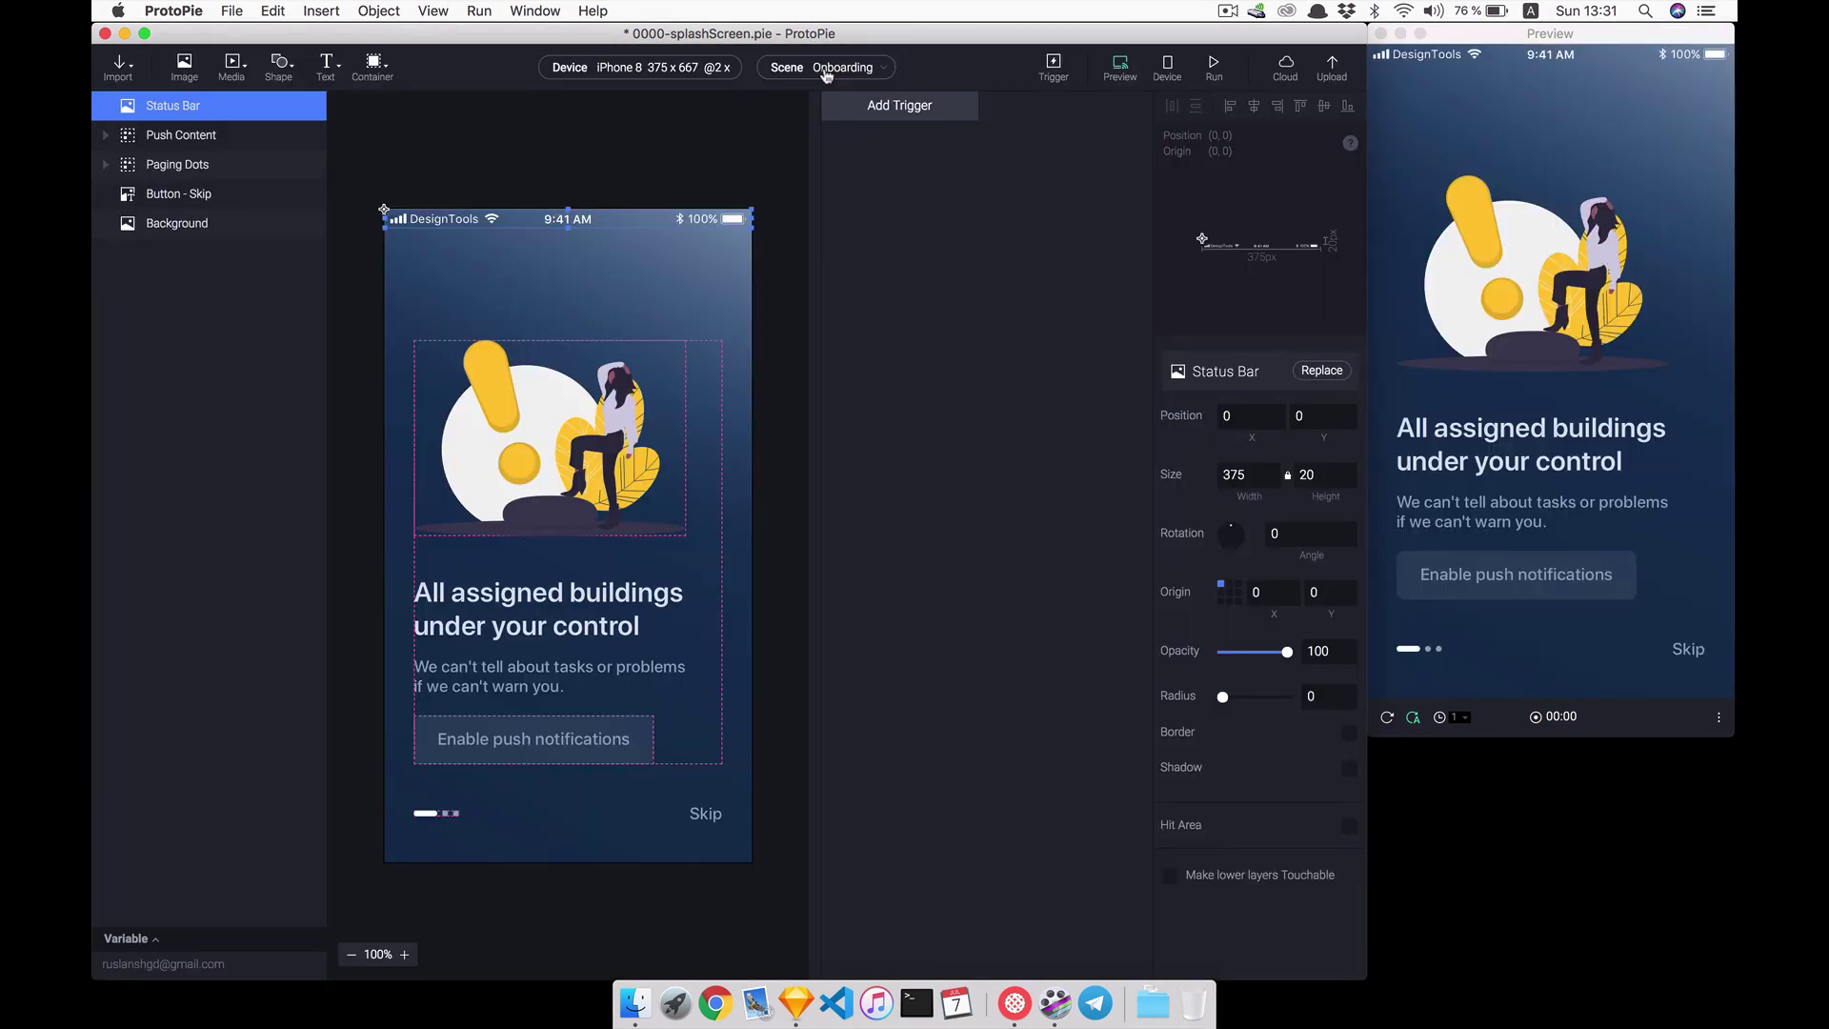
click(825, 69)
click(843, 145)
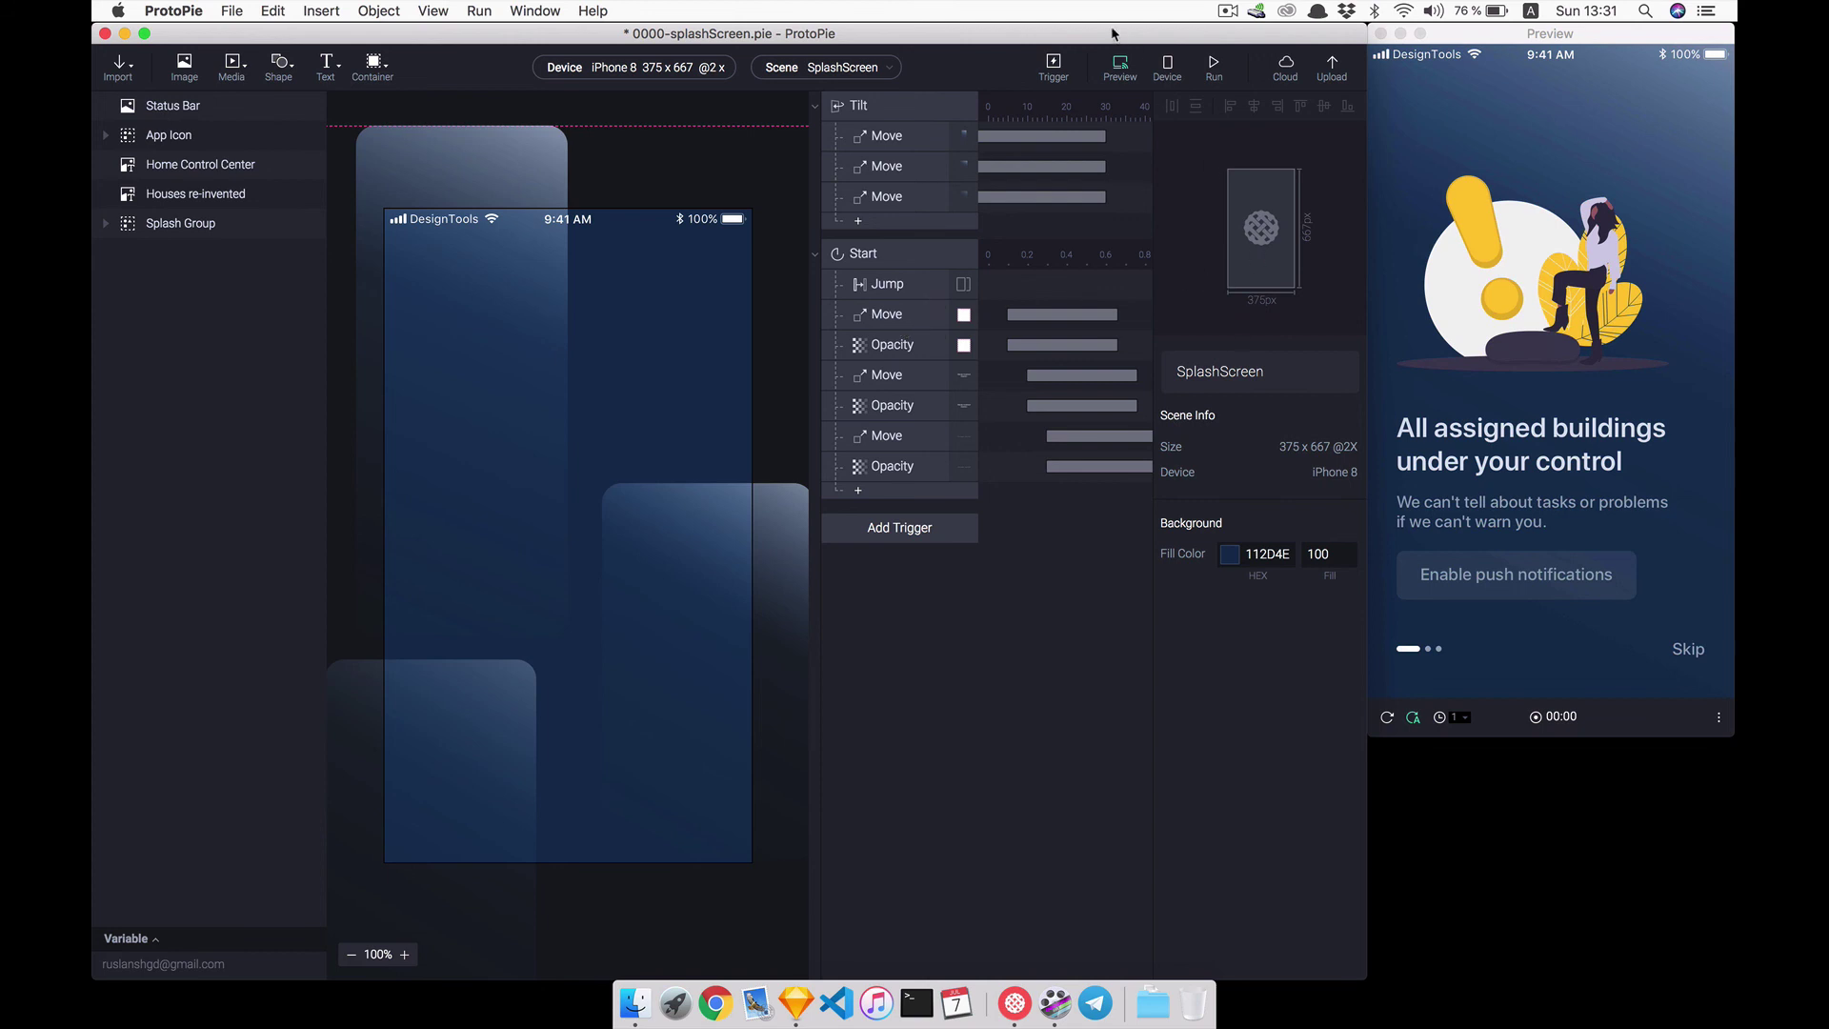
- Show the Device panel with the QR code for ProtoPie Player
click(1166, 66)
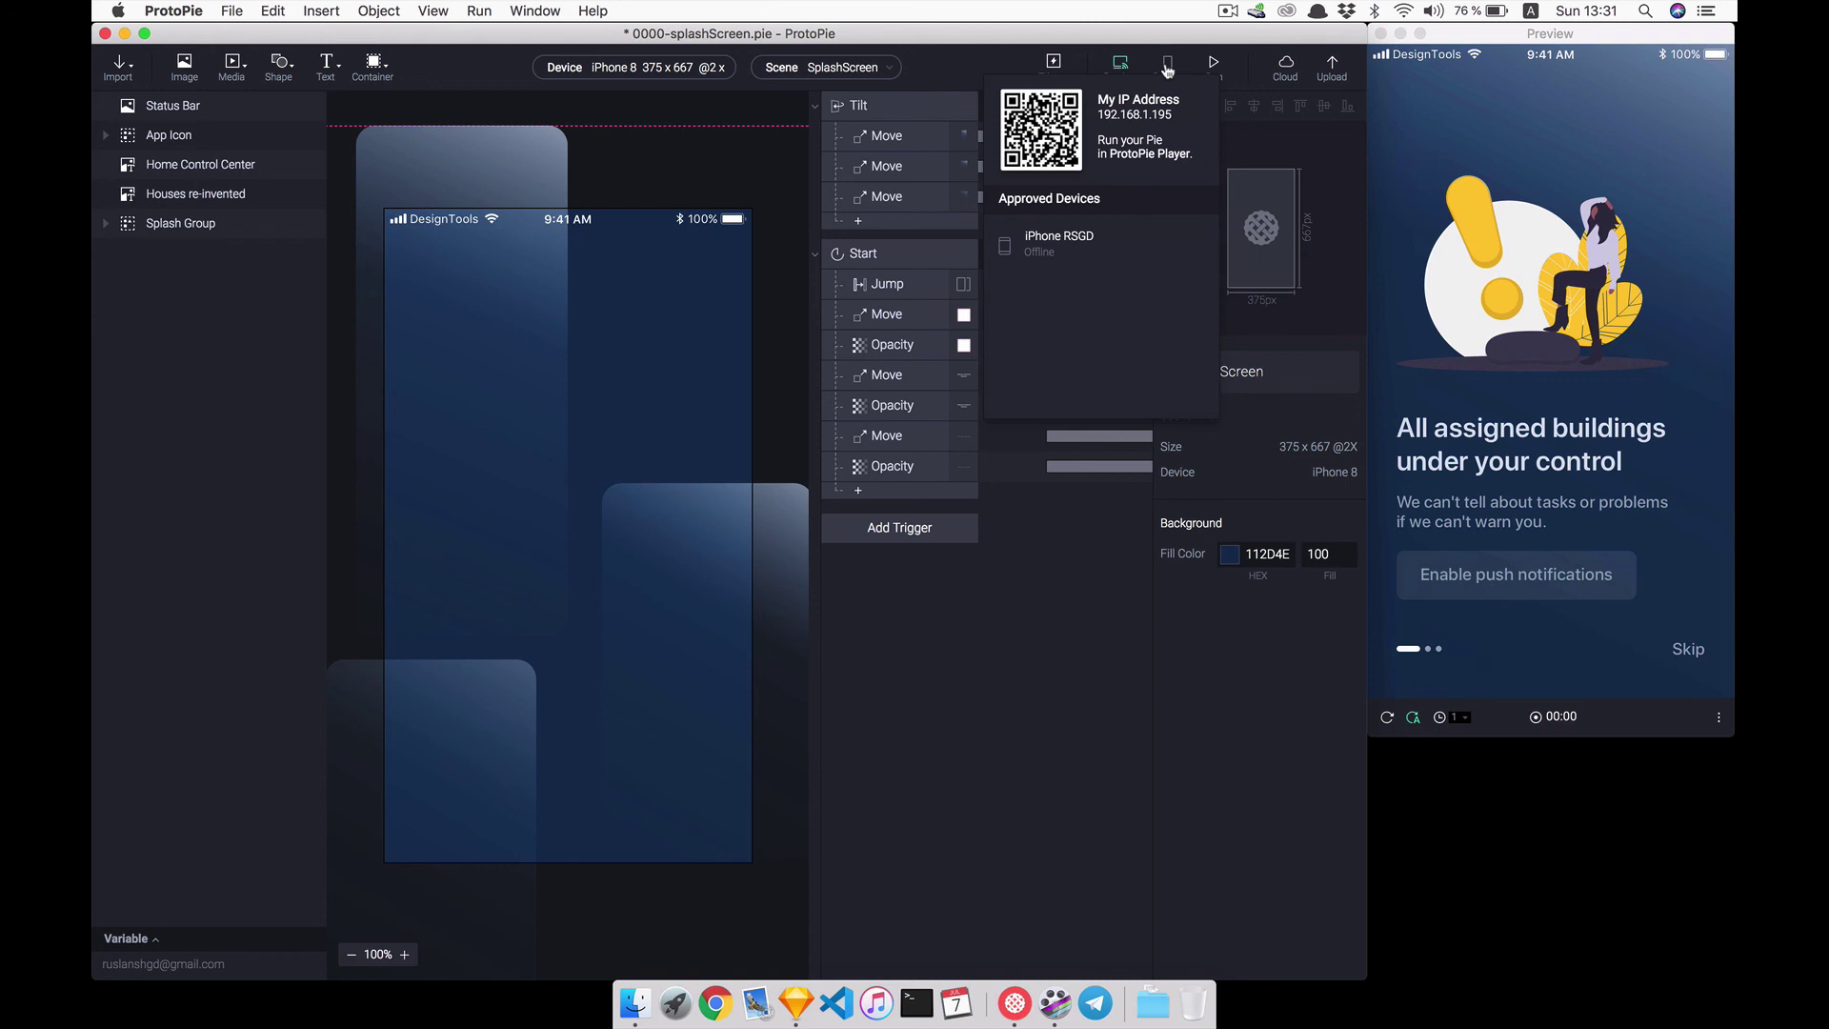